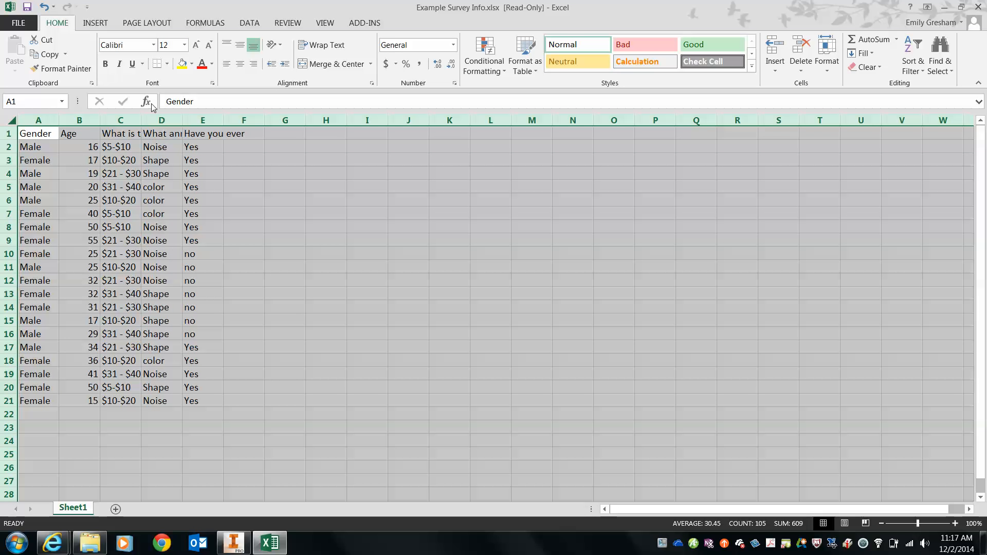
Center the contents of all cells in the sheet both vertically and horizontally.
{"action": "left_click", "coordinate": [240, 45]}
{"action": "left_click", "coordinate": [240, 64]}
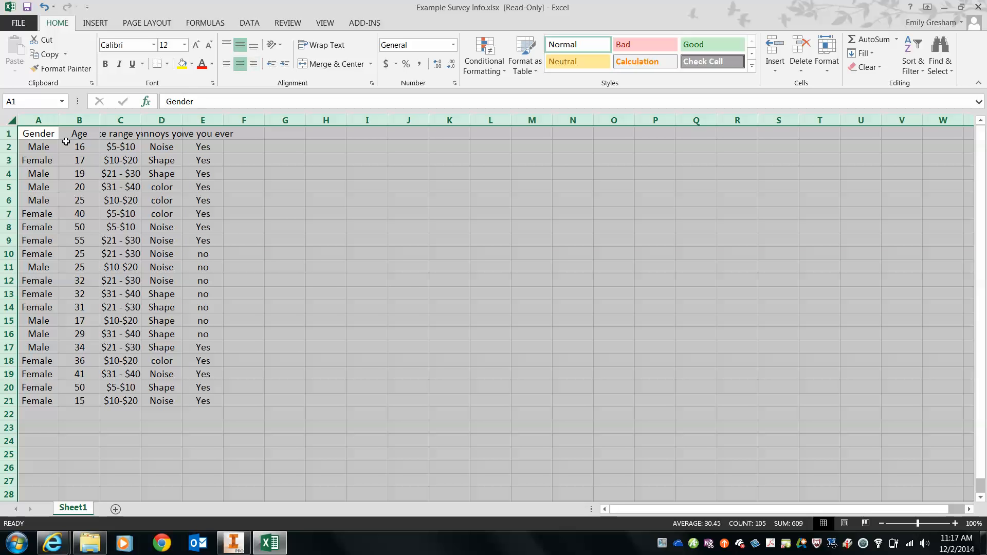
{"action": "left_click", "coordinate": [291, 277]}
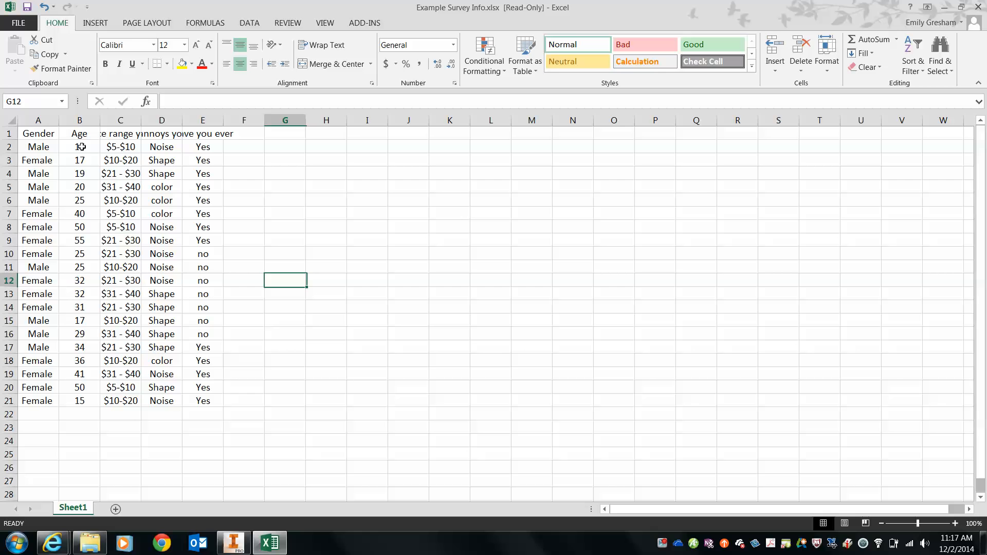
Make the header row 1 bold and wrap its text.
{"action": "left_click", "coordinate": [8, 135]}
{"action": "left_click", "coordinate": [105, 65]}
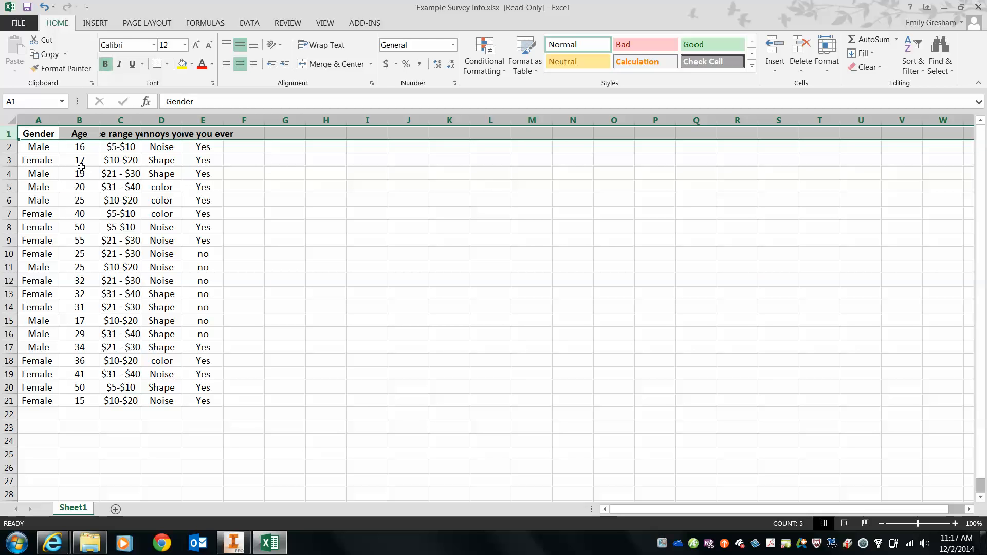
{"action": "left_click", "coordinate": [332, 47]}
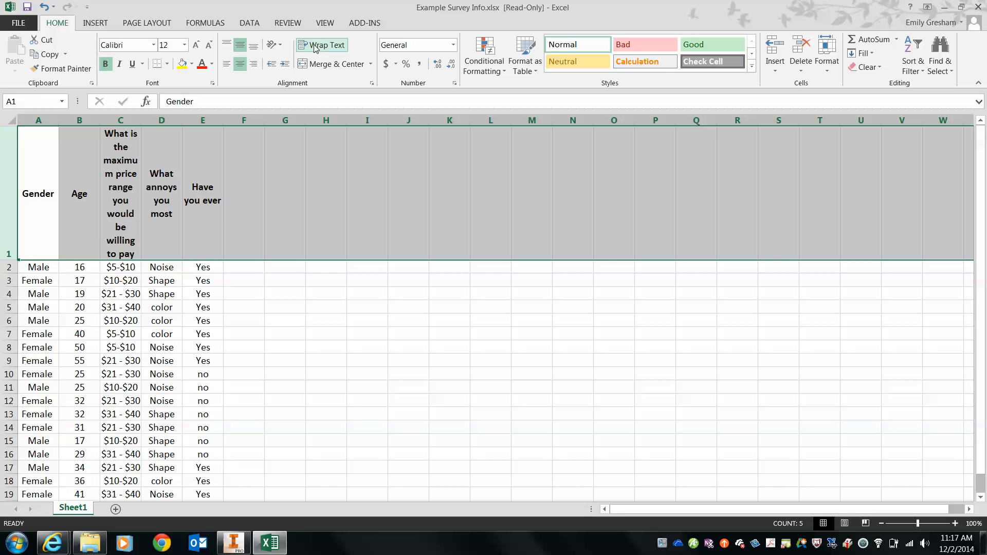
Widen columns C and D and reduce the height of row 1 so the wrapped headers fit on fewer lines.
{"action": "left_click_drag", "start_coordinate": [152, 125], "coordinate": [255, 124]}
{"action": "left_click_drag", "start_coordinate": [8, 259], "coordinate": [17, 189]}
{"action": "left_click_drag", "start_coordinate": [177, 124], "coordinate": [184, 122]}
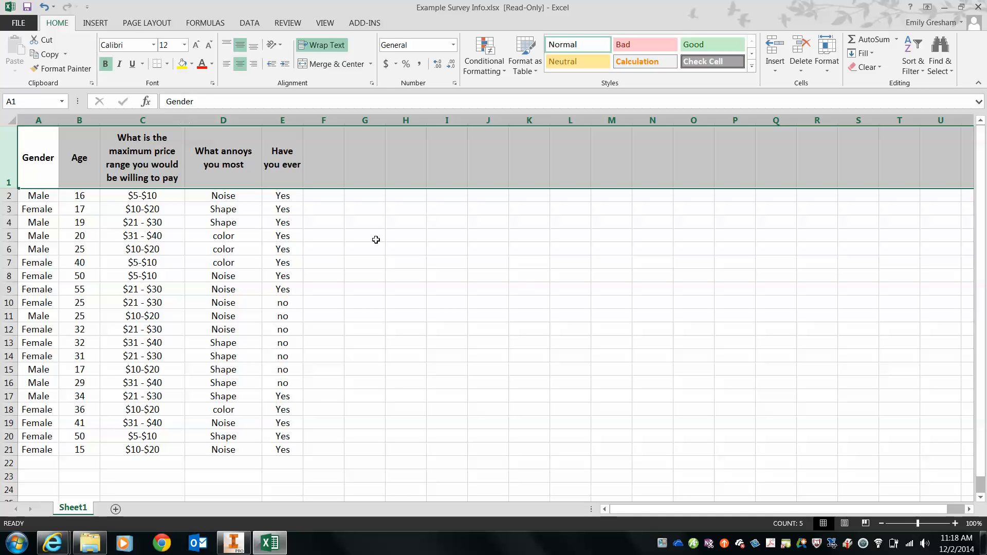
Apply outline and inside borders to the whole survey table, A1:E21.
{"action": "left_click_drag", "start_coordinate": [38, 158], "coordinate": [276, 449]}
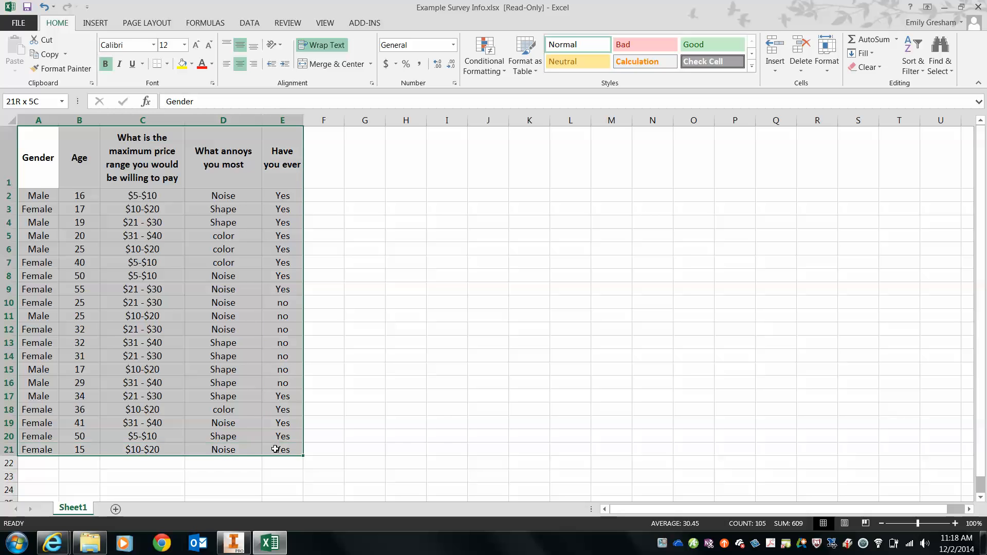
{"action": "left_click", "coordinate": [49, 161]}
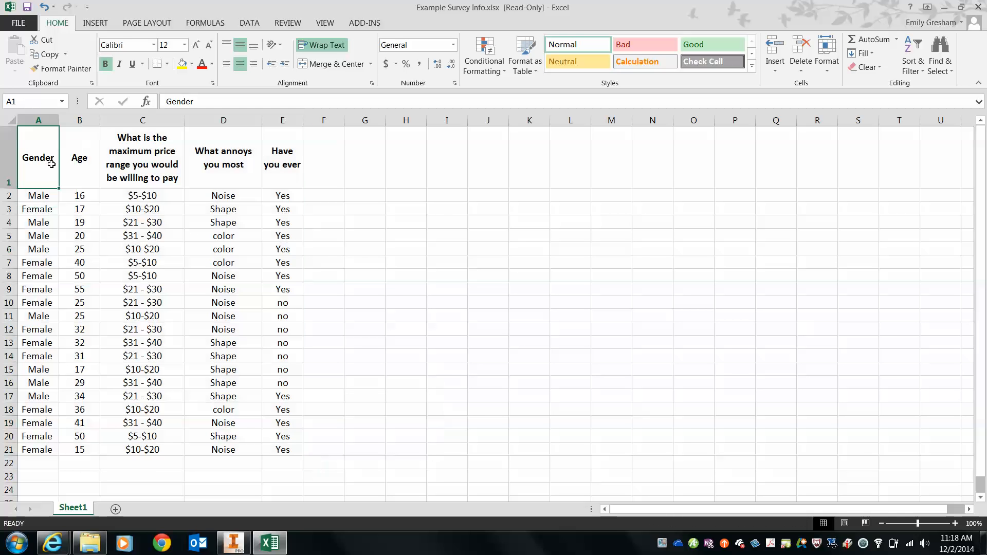
{"action": "left_click", "coordinate": [287, 449], "text": "shift"}
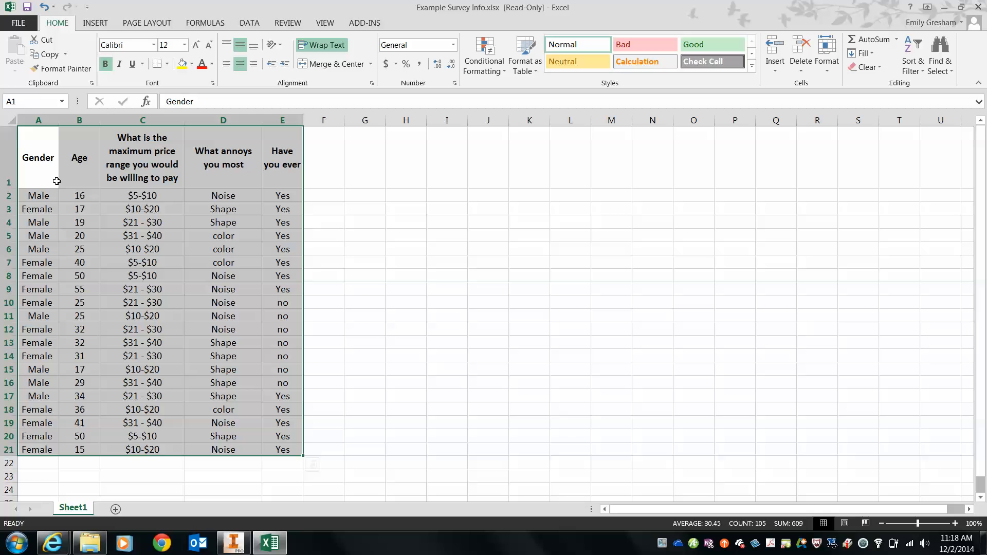
{"action": "right_click", "coordinate": [139, 220]}
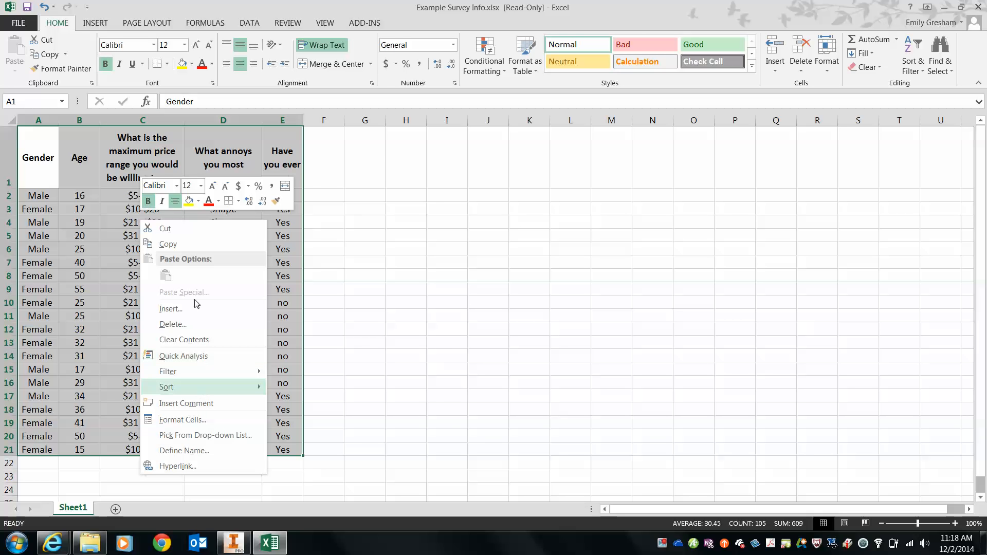
{"action": "left_click", "coordinate": [200, 419]}
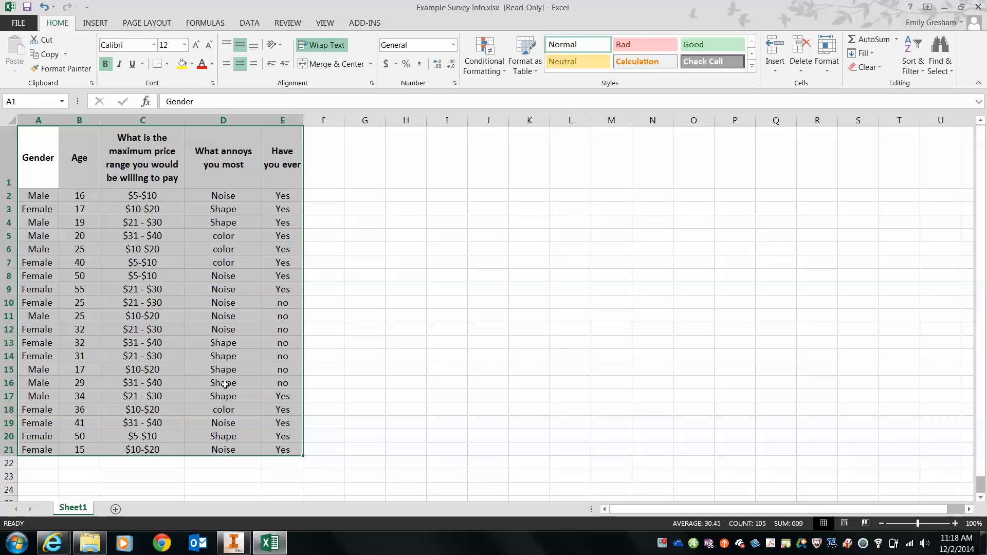
{"action": "left_click", "coordinate": [181, 251]}
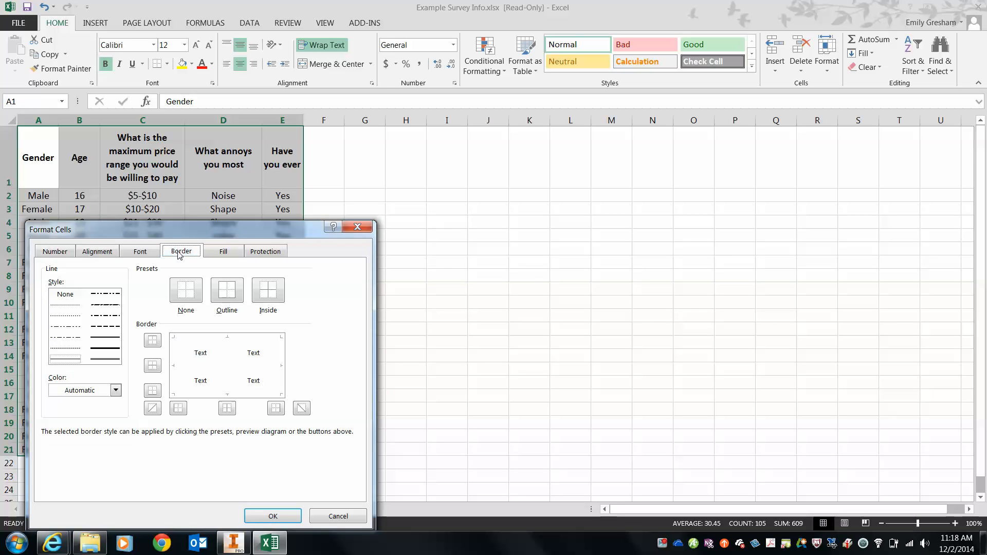
{"action": "left_click", "coordinate": [234, 296]}
{"action": "left_click", "coordinate": [264, 296]}
{"action": "left_click", "coordinate": [272, 516]}
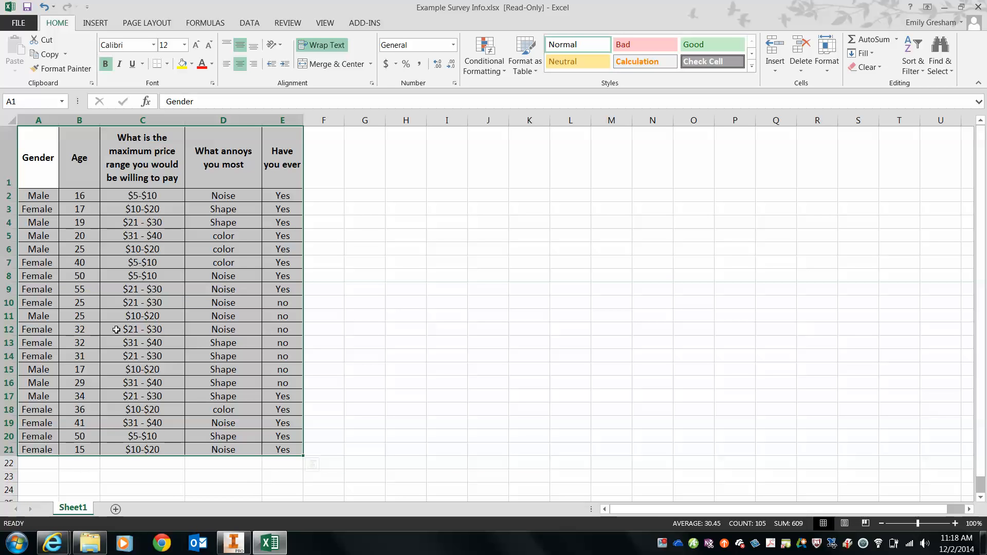
{"action": "left_click", "coordinate": [412, 303]}
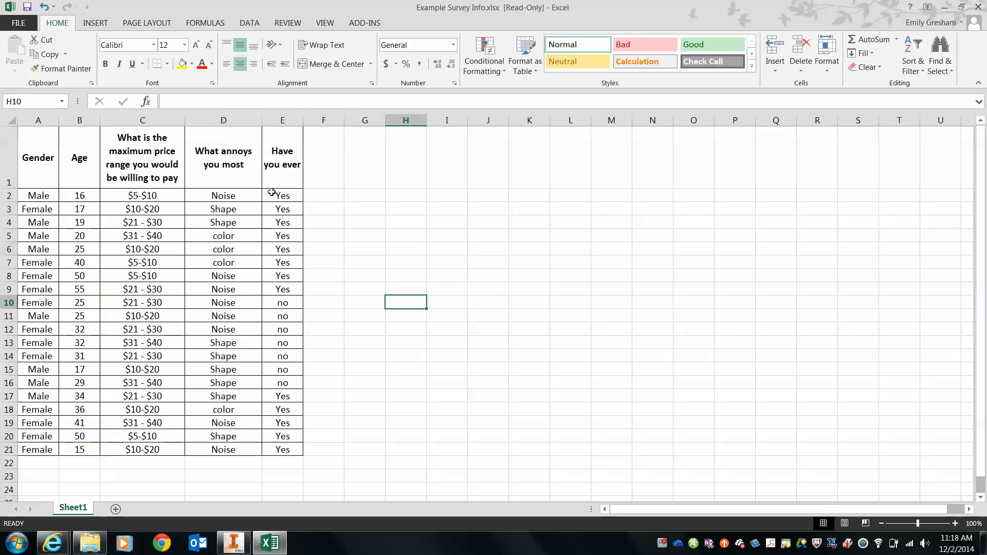
Sort the survey data by Gender on values, from A to Z.
{"action": "left_click", "coordinate": [250, 23]}
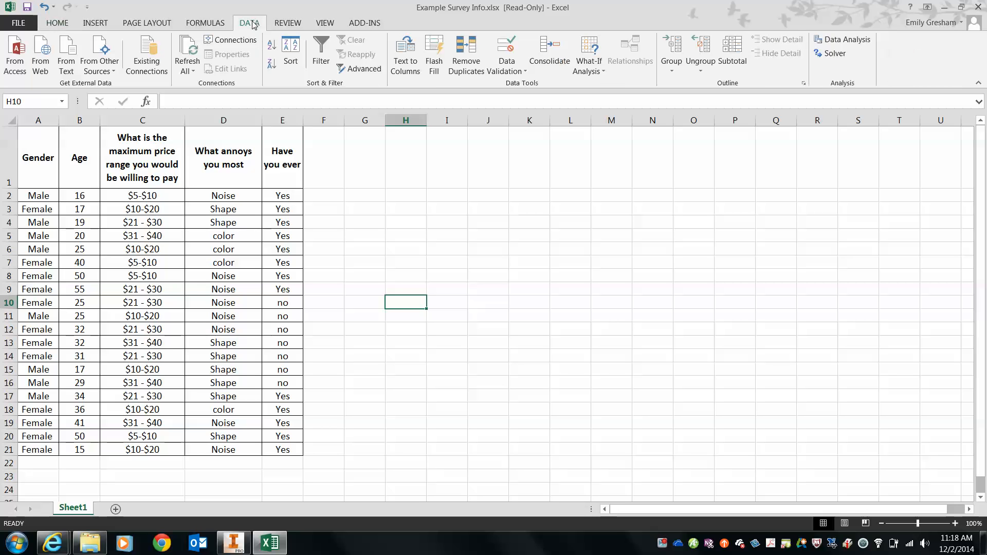
{"action": "left_click", "coordinate": [15, 120]}
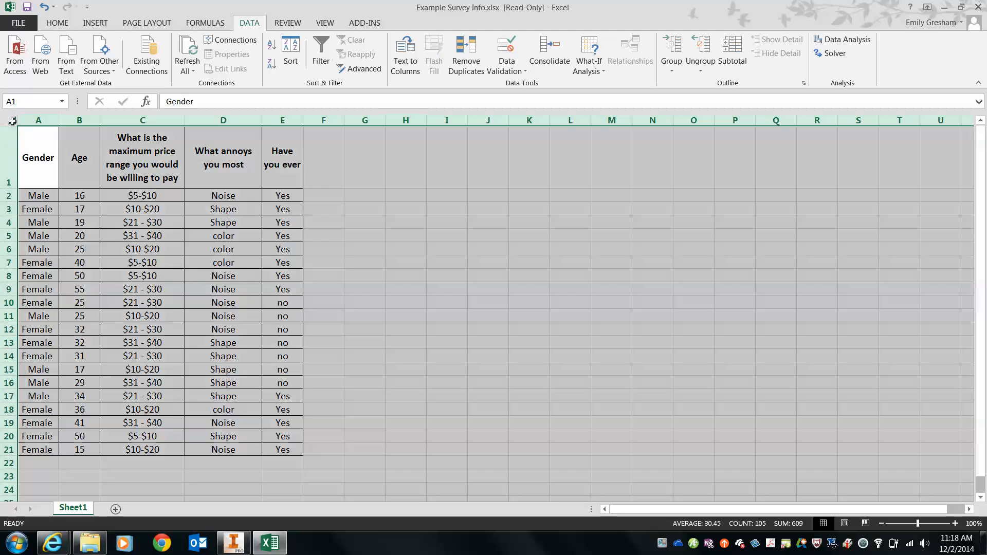
{"action": "left_click", "coordinate": [290, 52]}
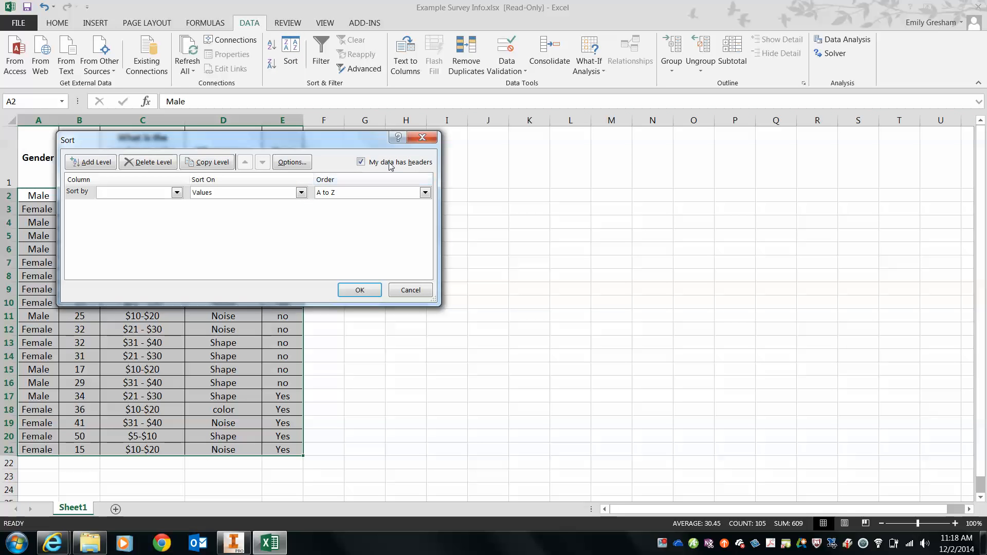
{"action": "left_click", "coordinate": [176, 192]}
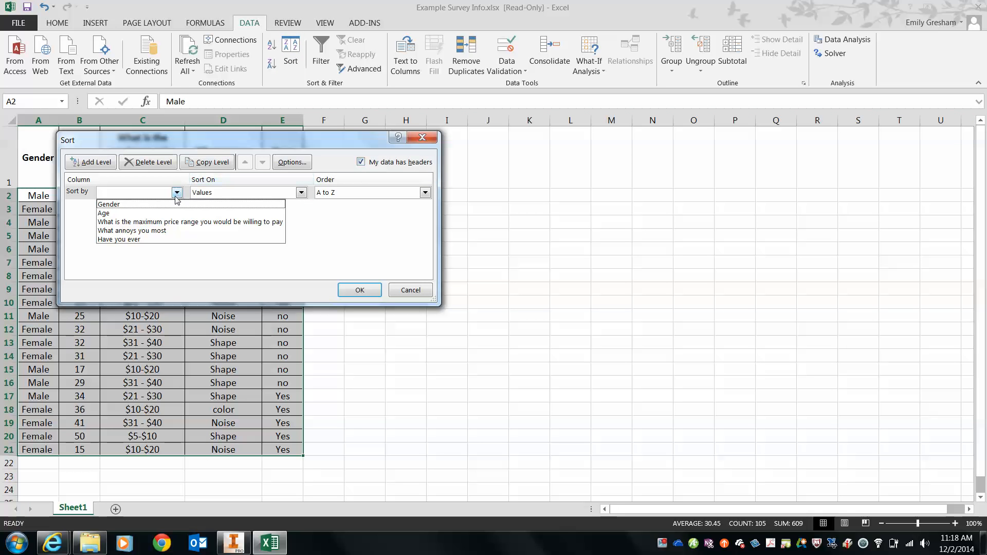
{"action": "left_click", "coordinate": [158, 210]}
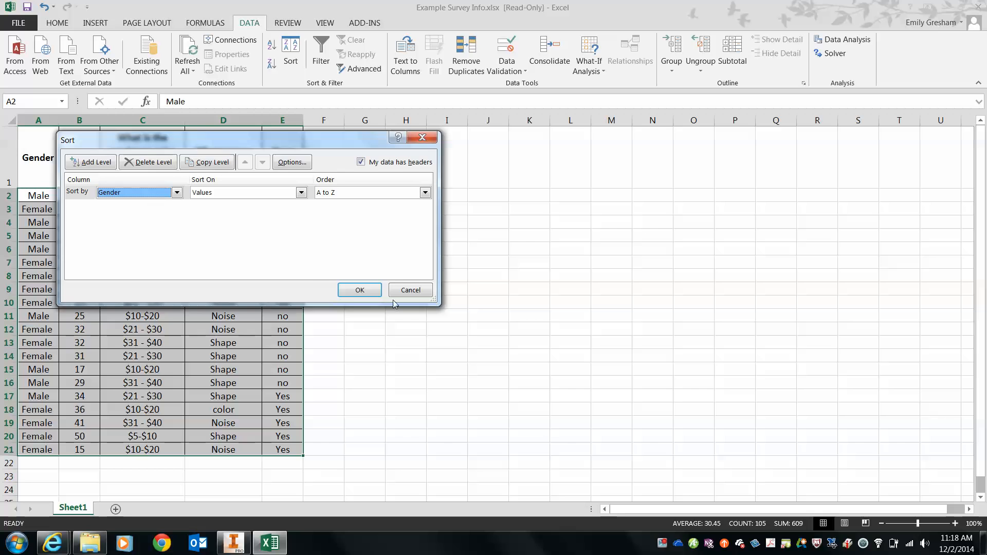
{"action": "left_click", "coordinate": [357, 290]}
Filter the maximum price range column to show only the $5-$10 responses.
{"action": "key", "text": "ctrl+a"}
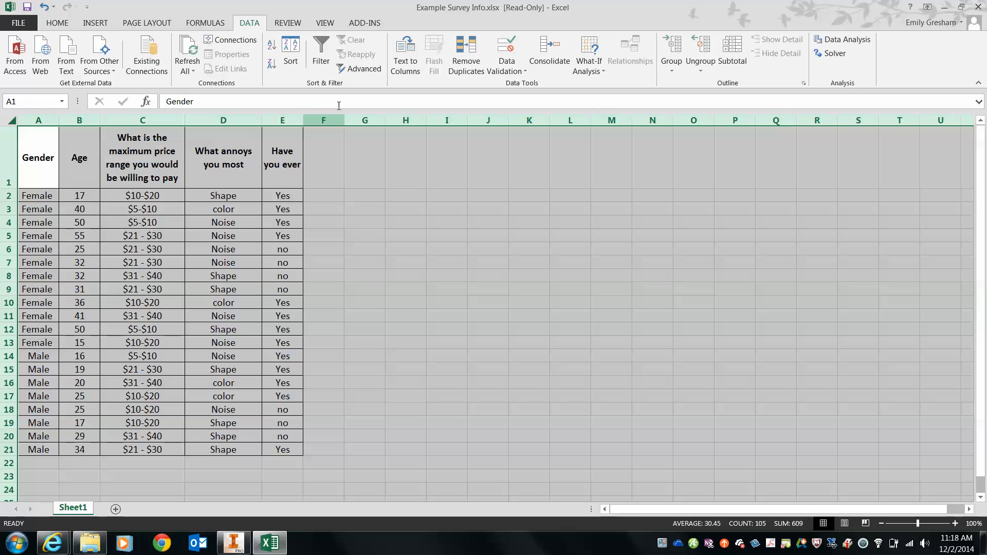
{"action": "left_click", "coordinate": [321, 49]}
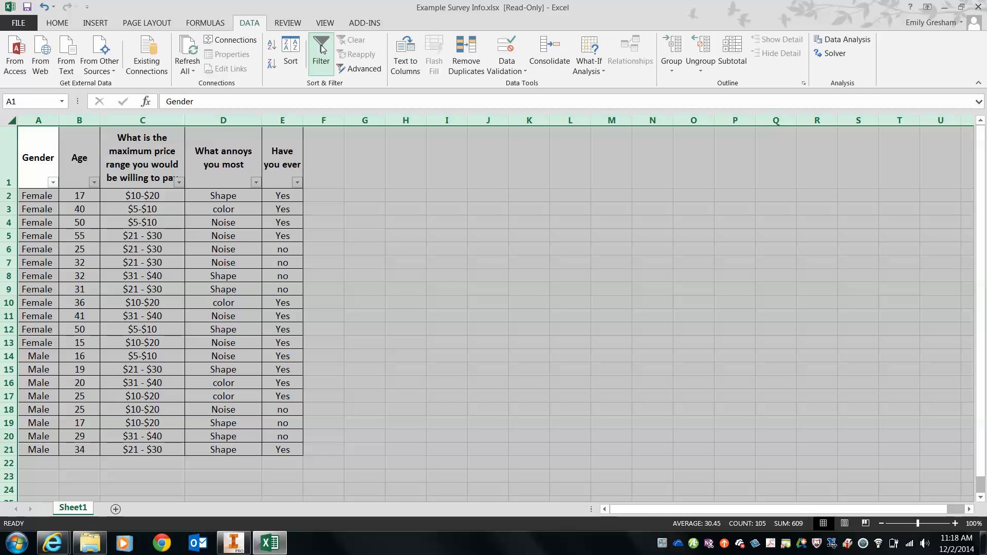
{"action": "left_click", "coordinate": [179, 182]}
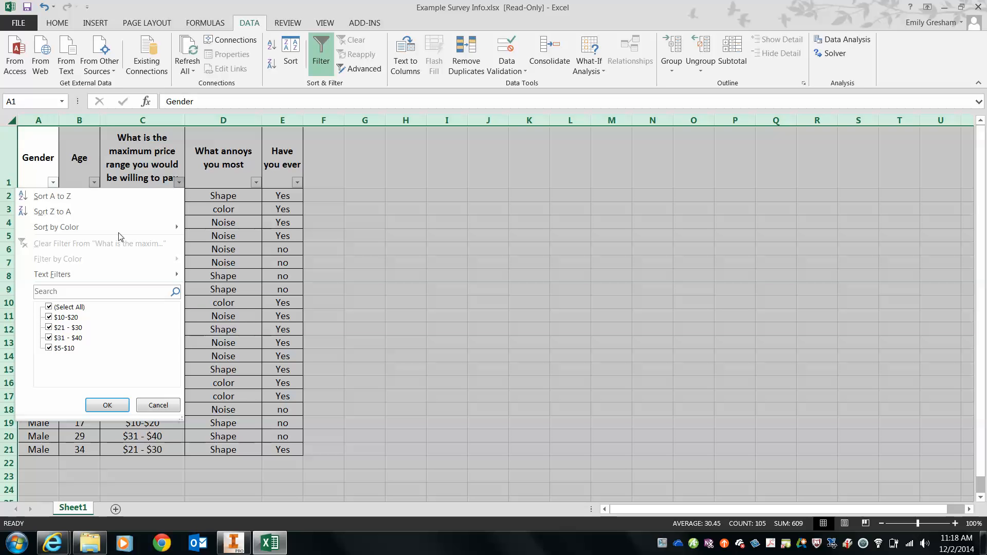
{"action": "left_click", "coordinate": [49, 308]}
{"action": "left_click", "coordinate": [48, 348]}
{"action": "left_click", "coordinate": [107, 405]}
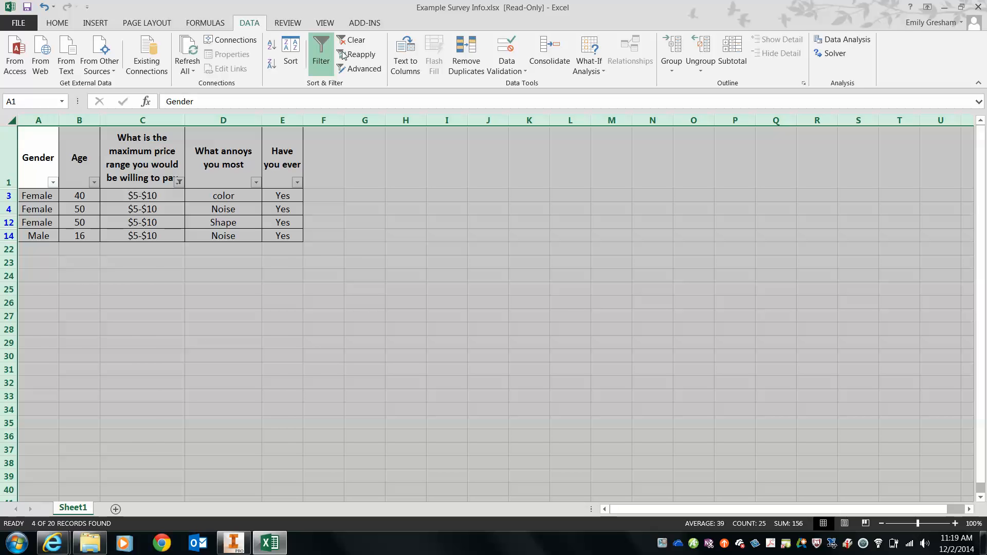
Remove the filter from the survey table and deselect the sheet.
{"action": "left_click", "coordinate": [322, 51]}
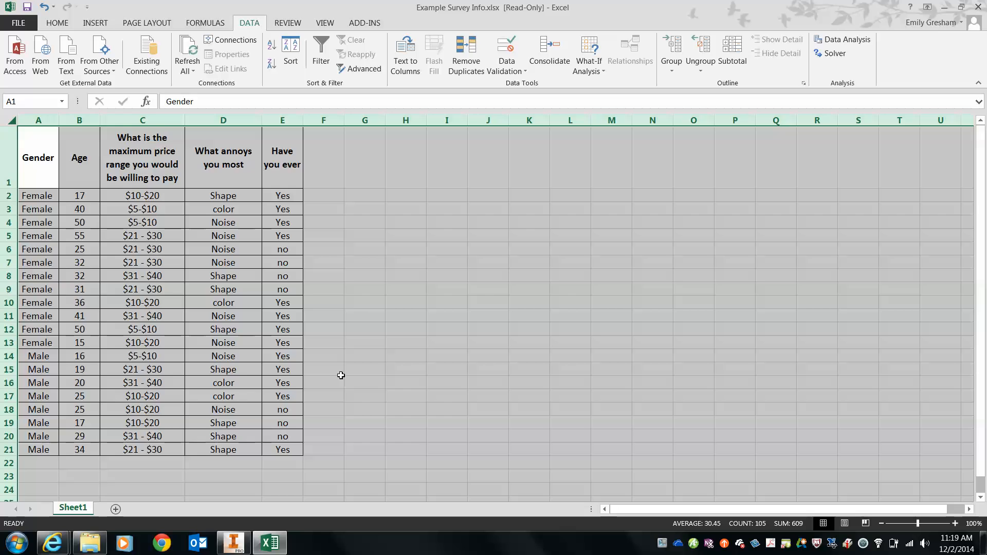
{"action": "left_click", "coordinate": [390, 383]}
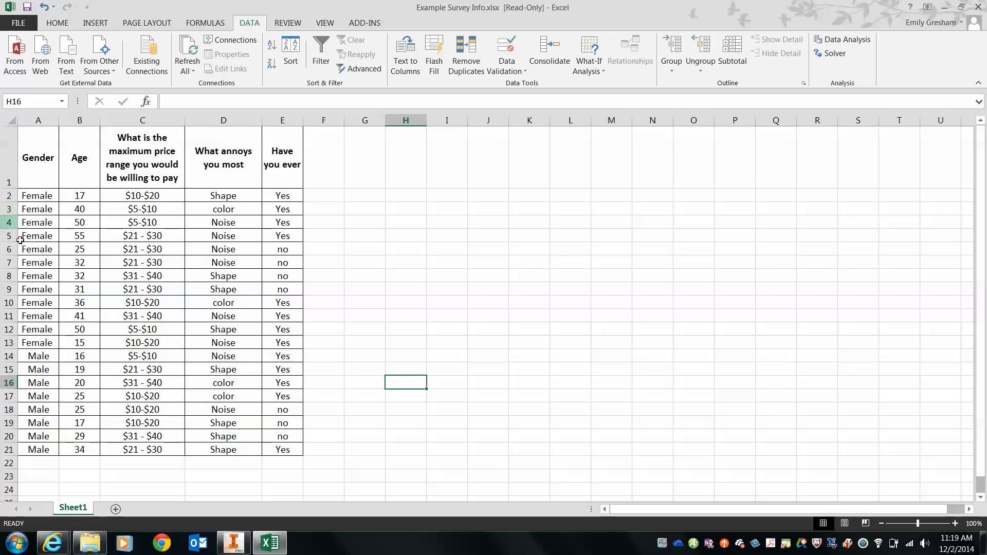
Fill the first data row, A2:E2, with a light blue color.
{"action": "left_click", "coordinate": [26, 196]}
{"action": "left_click_drag", "start_coordinate": [27, 196], "coordinate": [270, 195]}
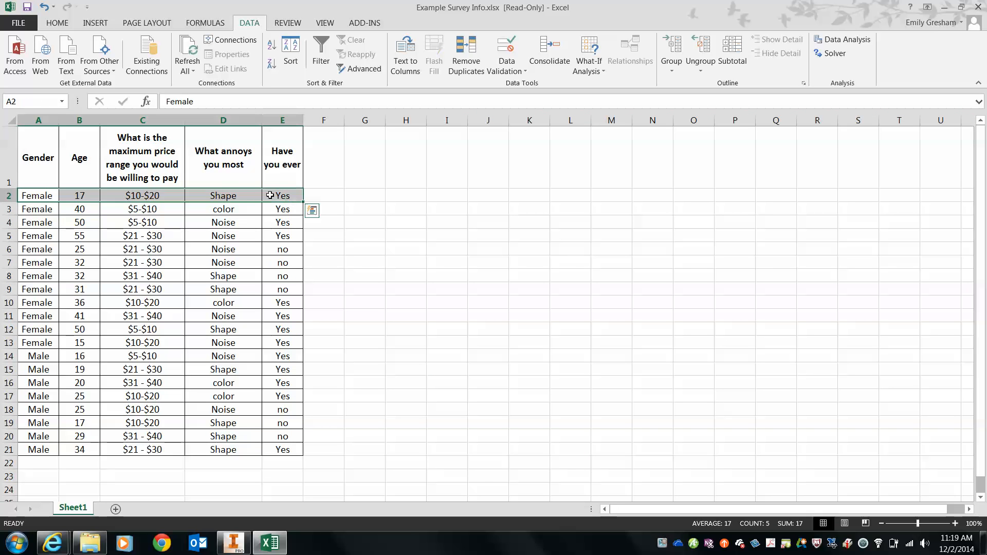
{"action": "left_click", "coordinate": [57, 24]}
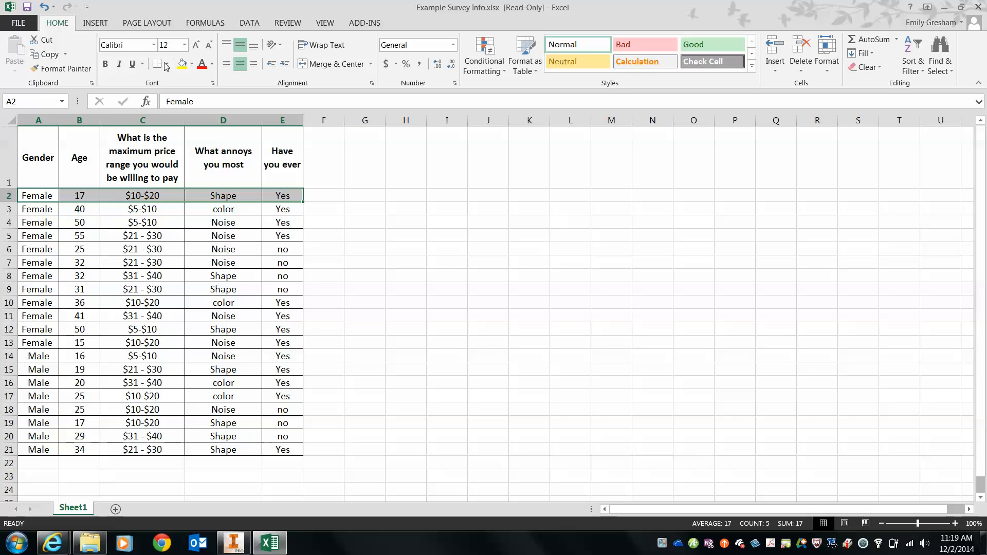
{"action": "left_click", "coordinate": [192, 68]}
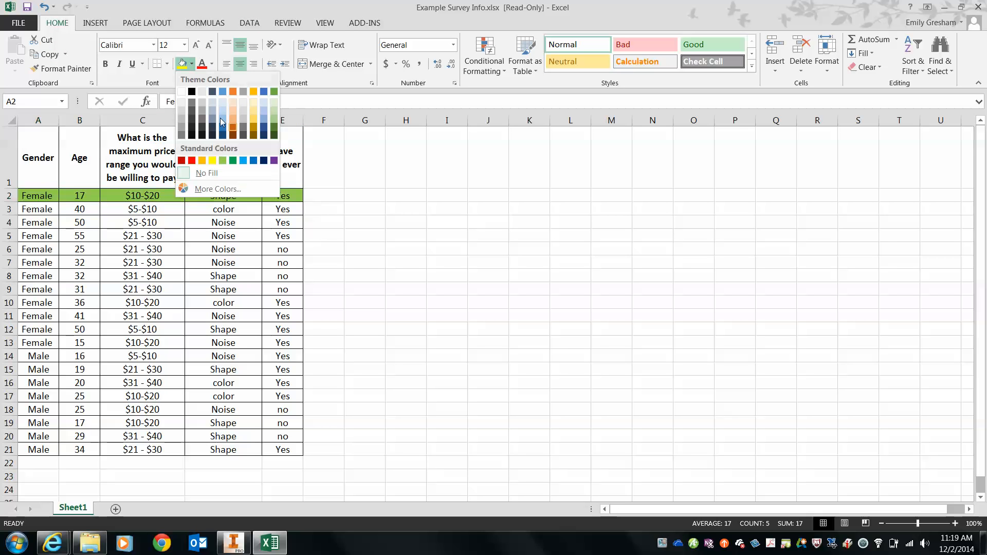
{"action": "left_click", "coordinate": [224, 99]}
Copy the first two data rows, A2:E3, to reuse their alternating format.
{"action": "left_click_drag", "start_coordinate": [27, 197], "coordinate": [278, 210]}
{"action": "right_click", "coordinate": [166, 202]}
{"action": "left_click", "coordinate": [208, 223]}
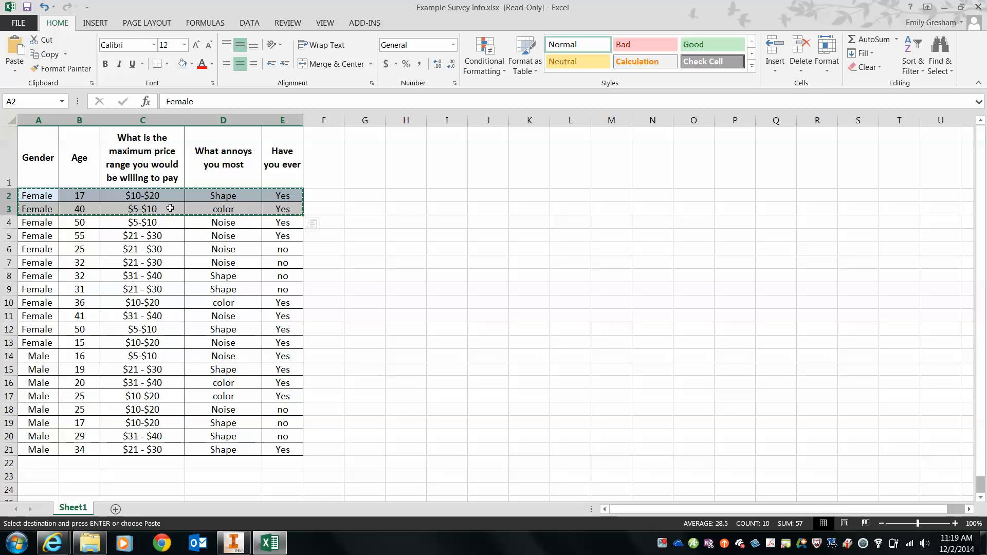
Paste only the values of the copied rows onto A2:E3 using Paste Special.
{"action": "right_click", "coordinate": [170, 208]}
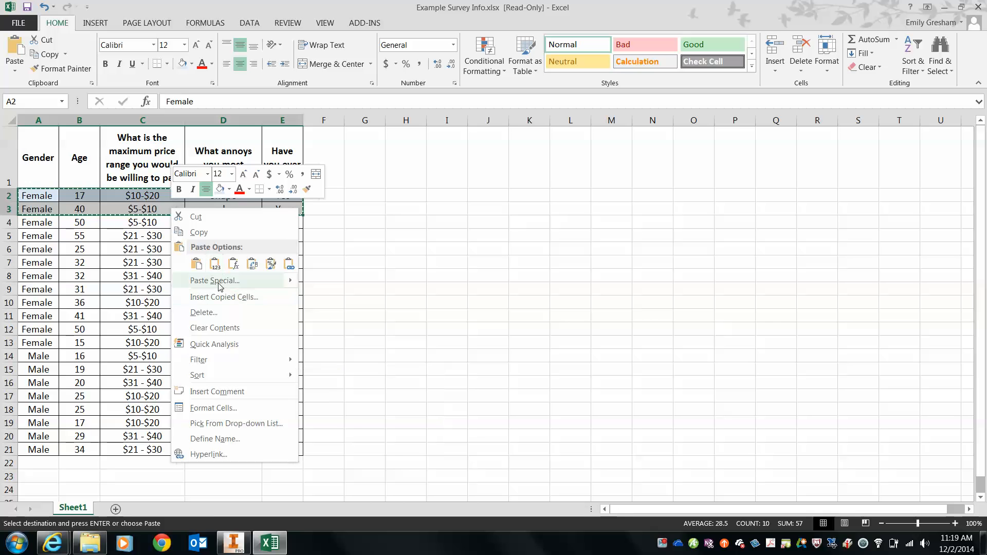
{"action": "mouse_move", "coordinate": [219, 285]}
{"action": "left_click", "coordinate": [341, 400]}
{"action": "left_click", "coordinate": [259, 348]}
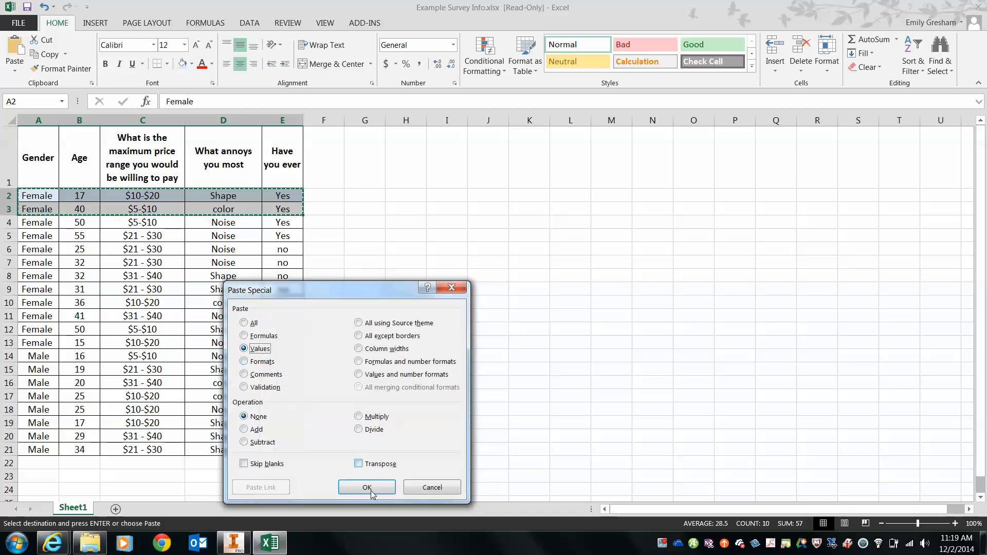
{"action": "left_click", "coordinate": [369, 489]}
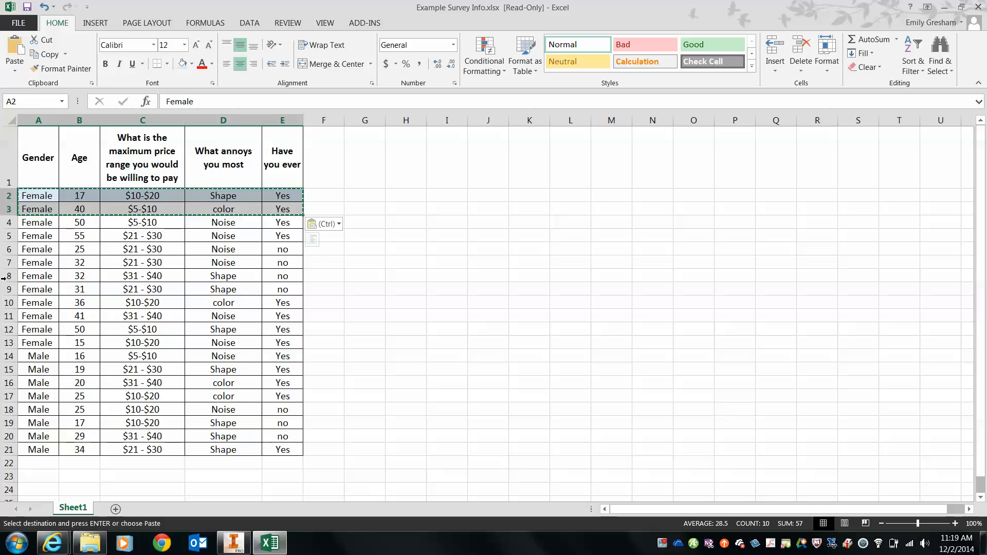
Paste only the formats of the copied rows onto the remaining data rows, A4:E21, using Paste Special.
{"action": "left_click_drag", "start_coordinate": [37, 222], "coordinate": [283, 451]}
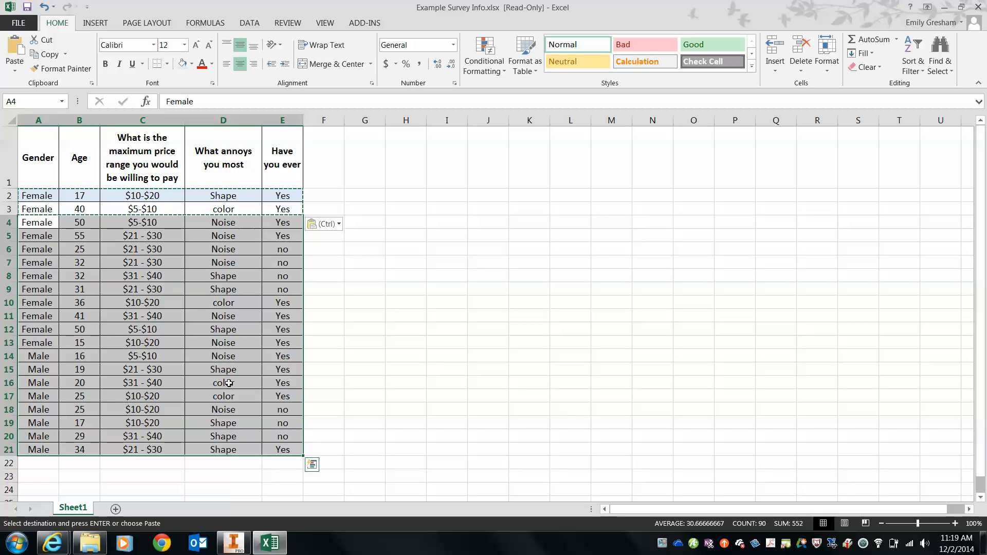
{"action": "right_click", "coordinate": [203, 360]}
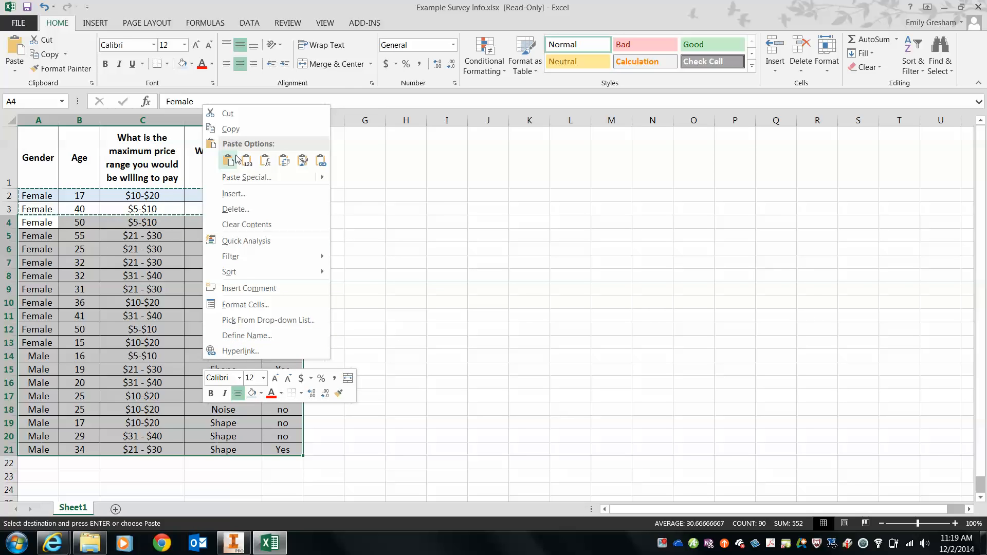
{"action": "left_click", "coordinate": [250, 178]}
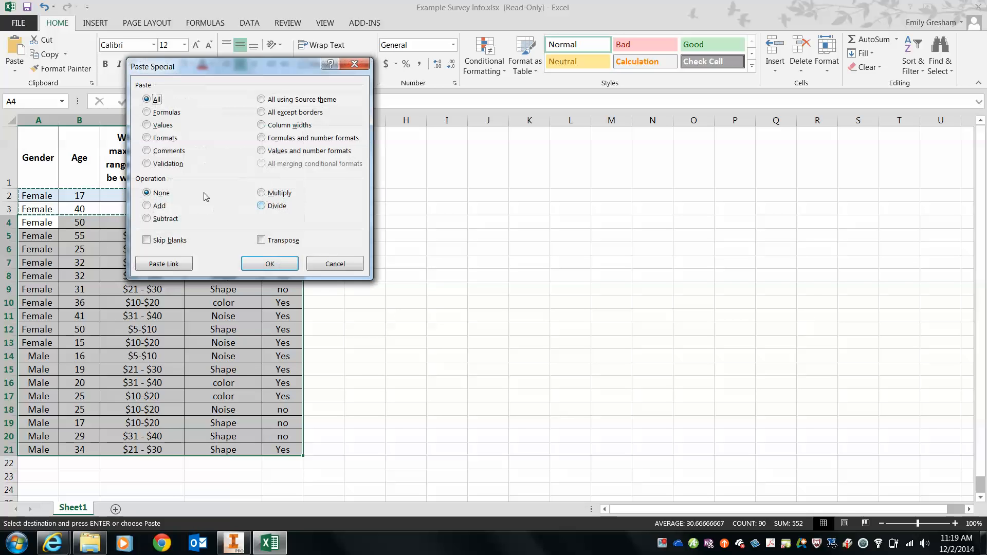
{"action": "left_click", "coordinate": [160, 143]}
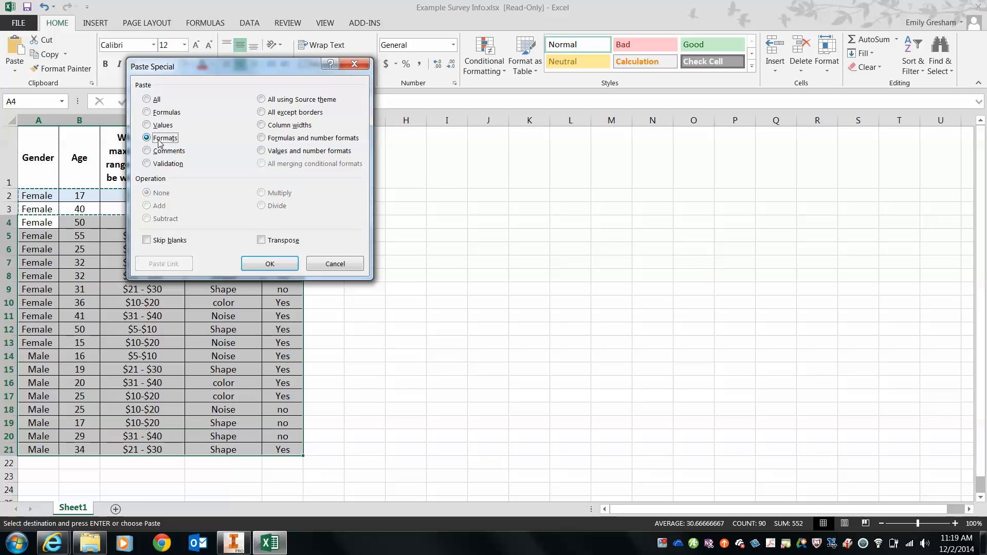
{"action": "left_click", "coordinate": [262, 263]}
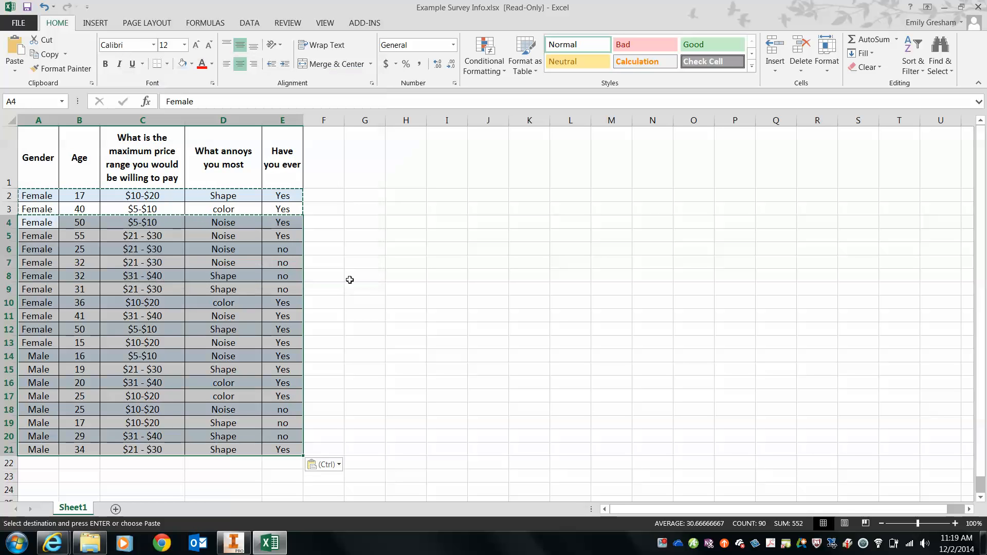
{"action": "left_click", "coordinate": [352, 281]}
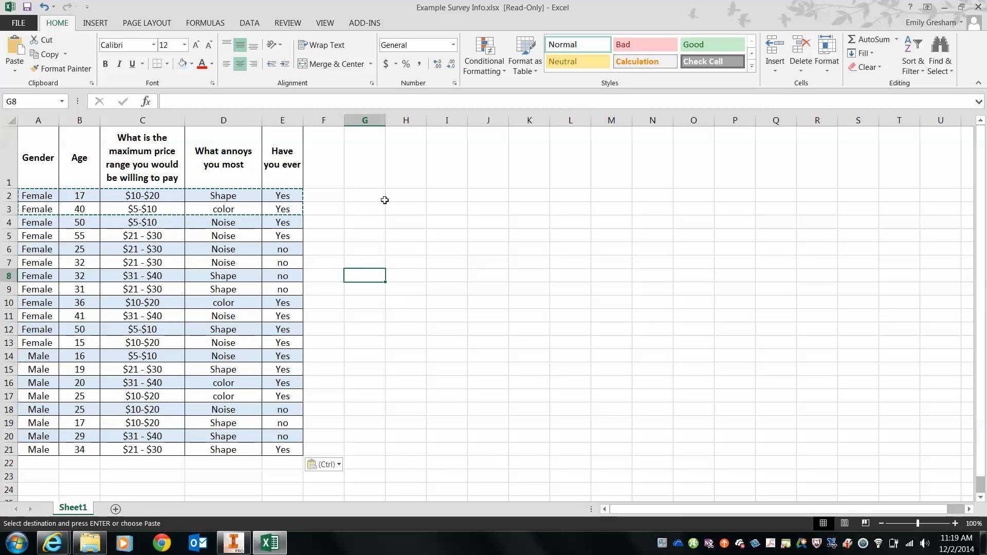
Rename the survey data sheet as Raw Data.
{"action": "double_click", "coordinate": [72, 509]}
{"action": "type", "text": "Raw Dagta"}
{"action": "key", "text": "BackSpace"}
{"action": "key", "text": "BackSpace"}
{"action": "key", "text": "BackSpace"}
{"action": "type", "text": "ta"}
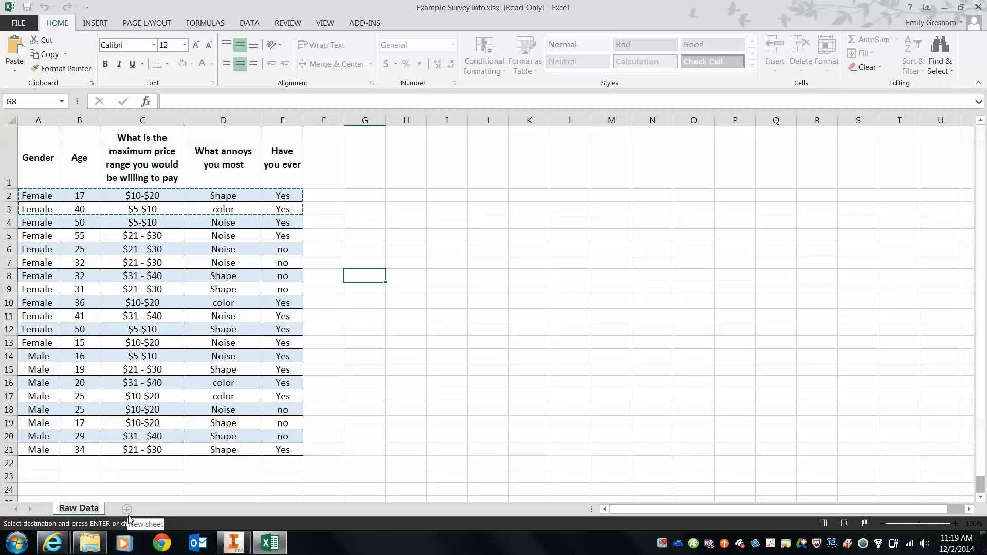
Add a new sheet and copy the header row A1:E1 from Raw Data into it, starting at A1.
{"action": "left_click", "coordinate": [127, 509]}
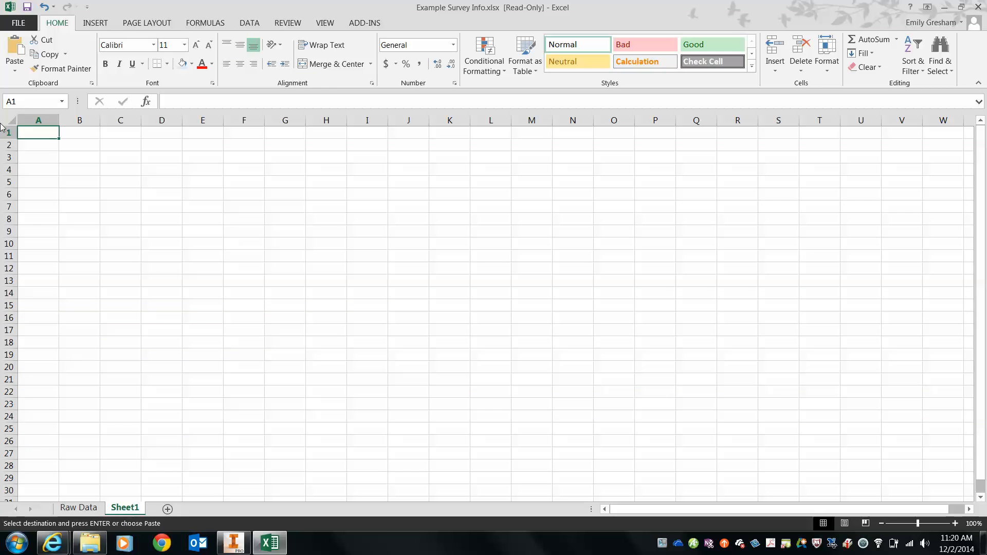
{"action": "left_click", "coordinate": [78, 507]}
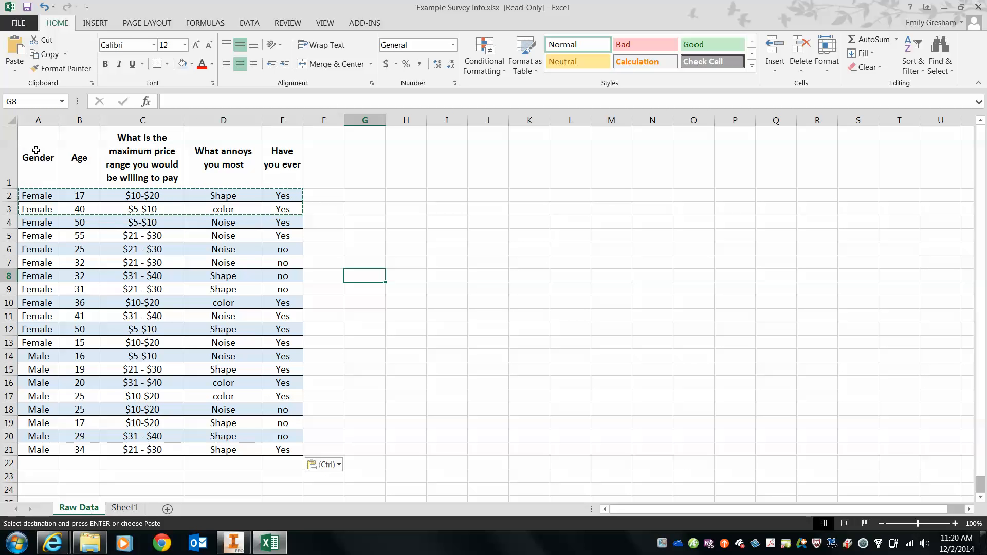
{"action": "left_click_drag", "start_coordinate": [36, 152], "coordinate": [278, 165]}
{"action": "key", "text": "ctrl+c"}
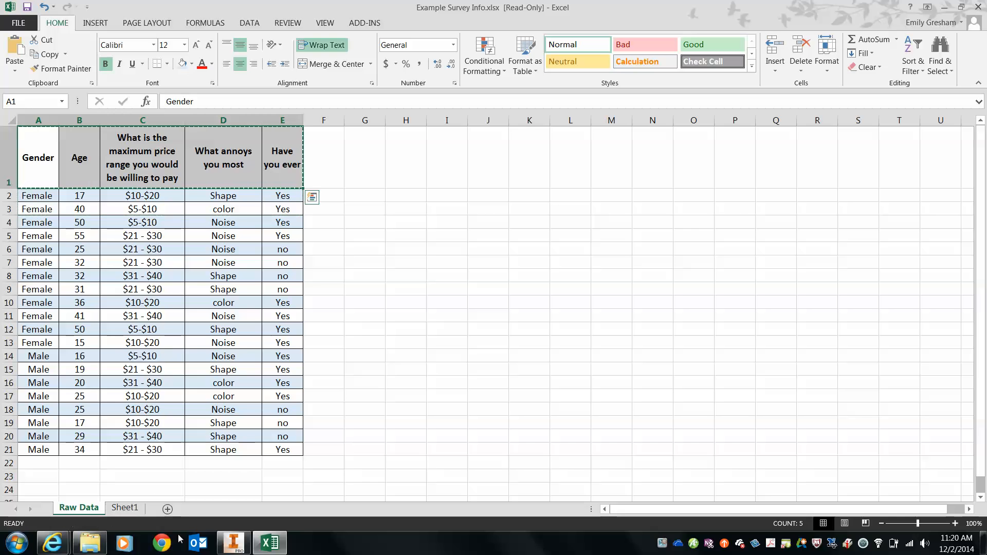
{"action": "left_click", "coordinate": [135, 509]}
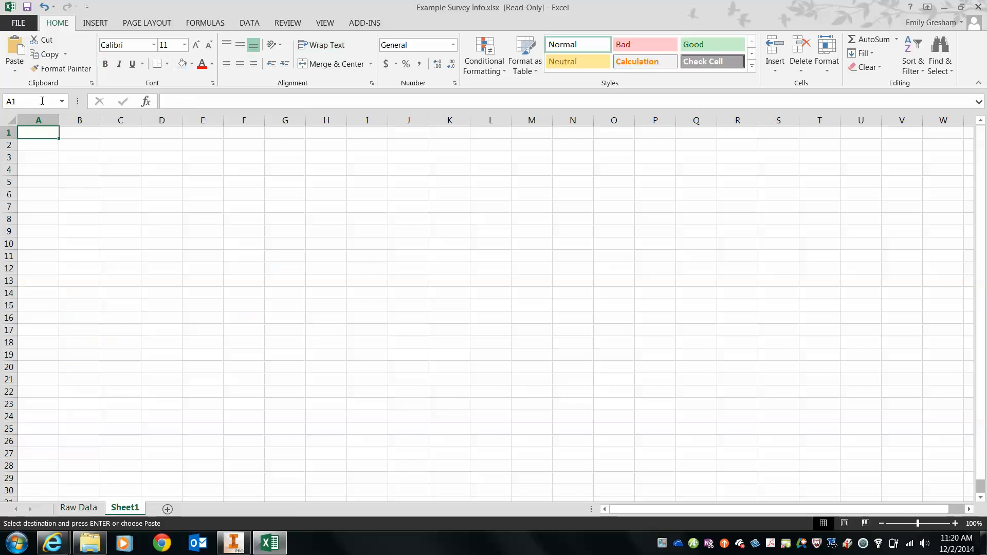
{"action": "key", "text": "ctrl+v"}
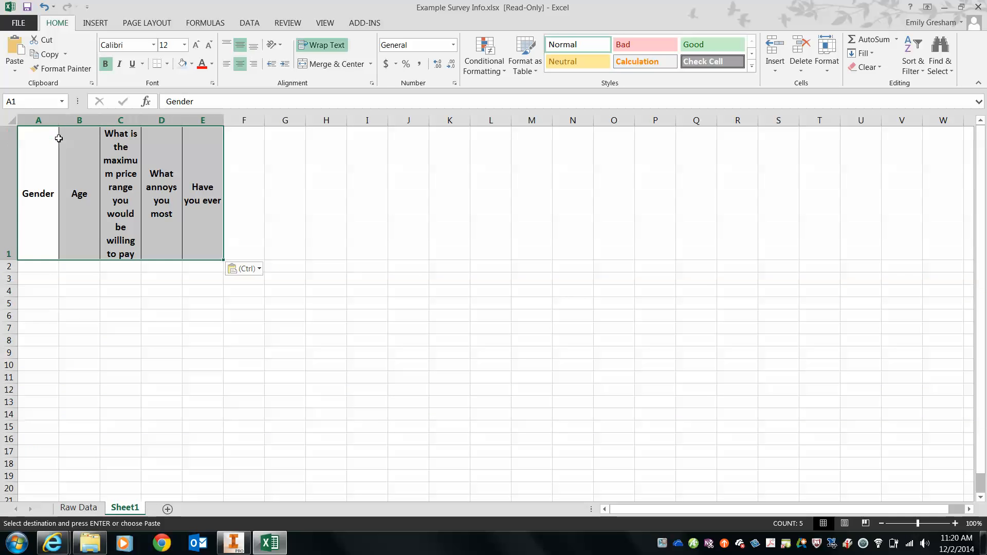
Clear the Age header from B1 on the new sheet and widen column C for the price range question.
{"action": "left_click", "coordinate": [80, 120]}
{"action": "right_click", "coordinate": [80, 122]}
{"action": "key", "text": "Escape"}
{"action": "left_click", "coordinate": [84, 196]}
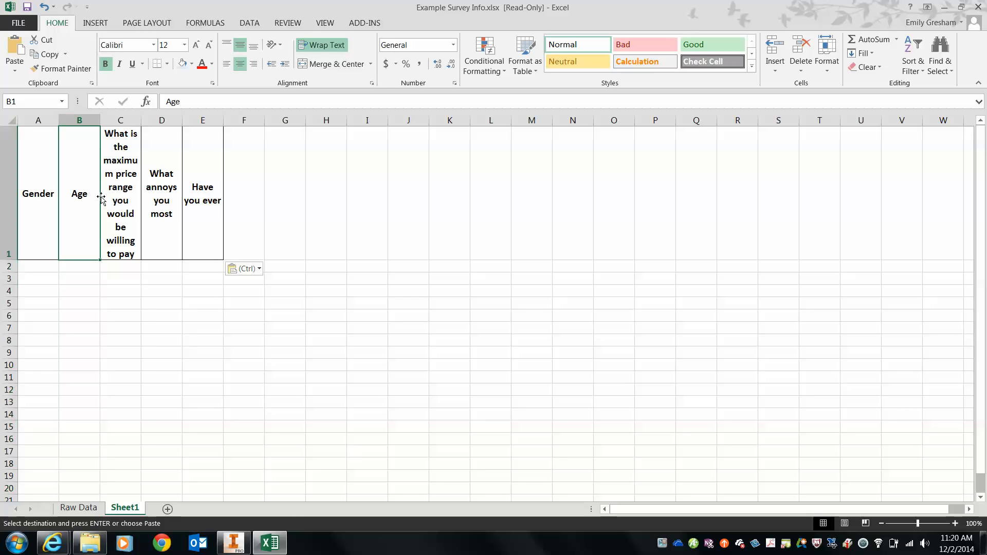
{"action": "key", "text": "Delete"}
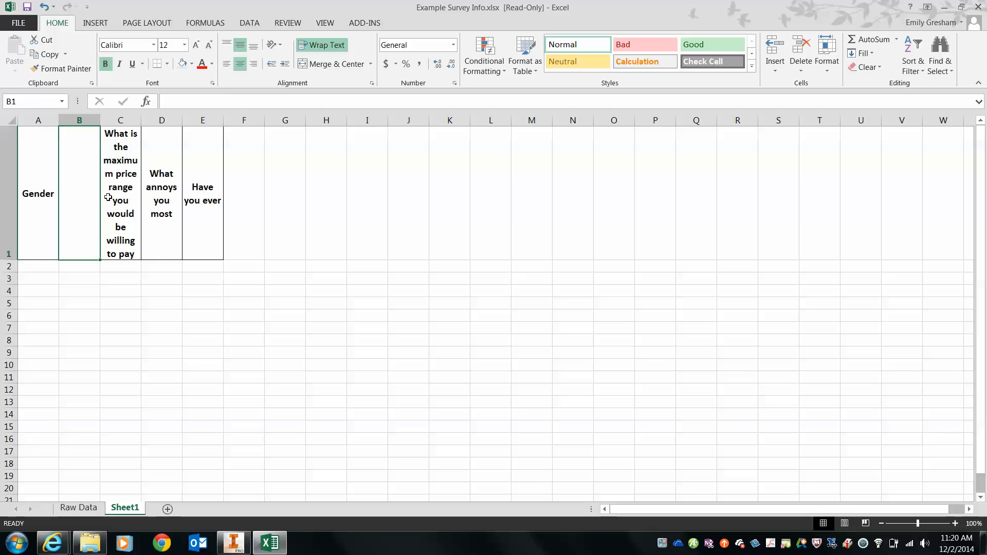
{"action": "left_click_drag", "start_coordinate": [141, 120], "coordinate": [176, 121]}
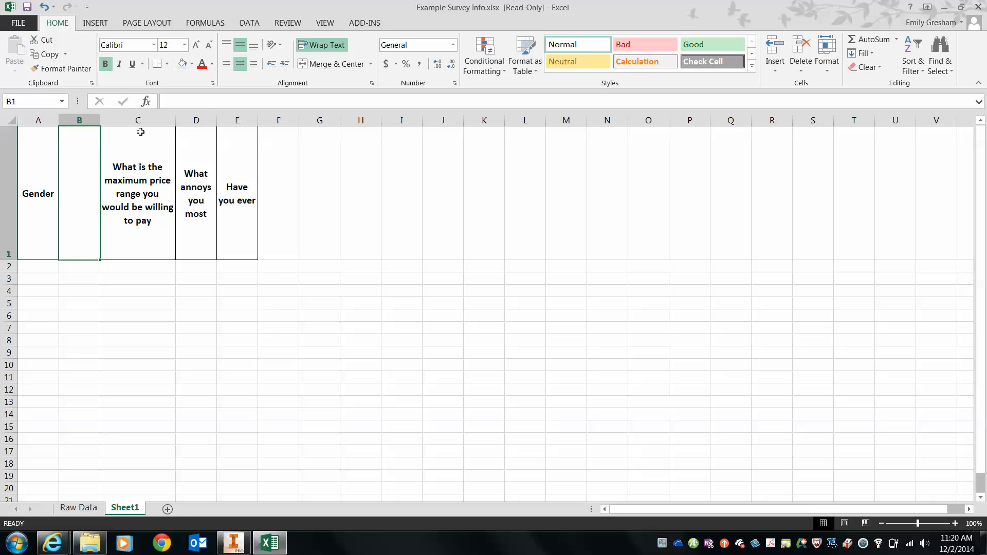
Move the "What annoys you most" header to G1 and the "Have you ever" header to J1.
{"action": "left_click_drag", "start_coordinate": [198, 149], "coordinate": [242, 204]}
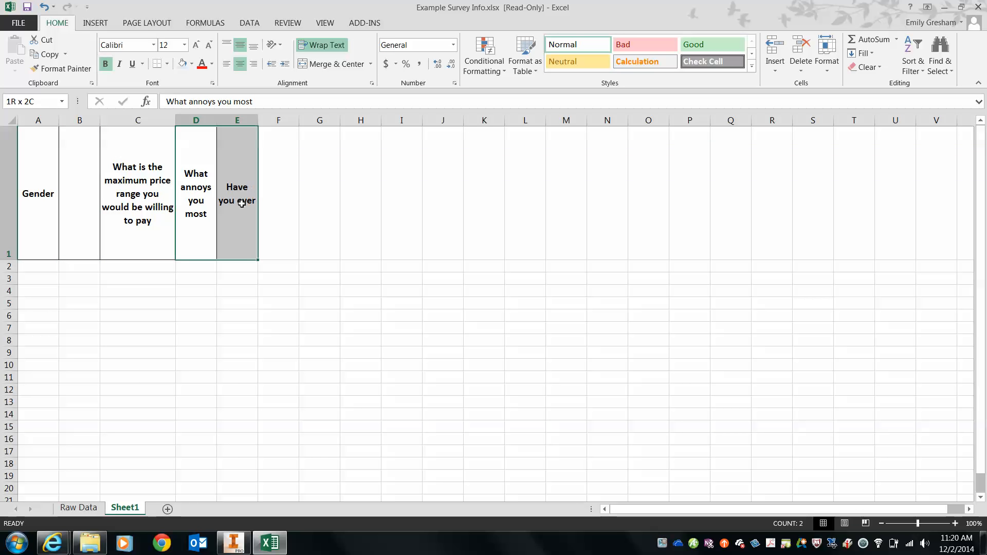
{"action": "key", "text": "ctrl+x"}
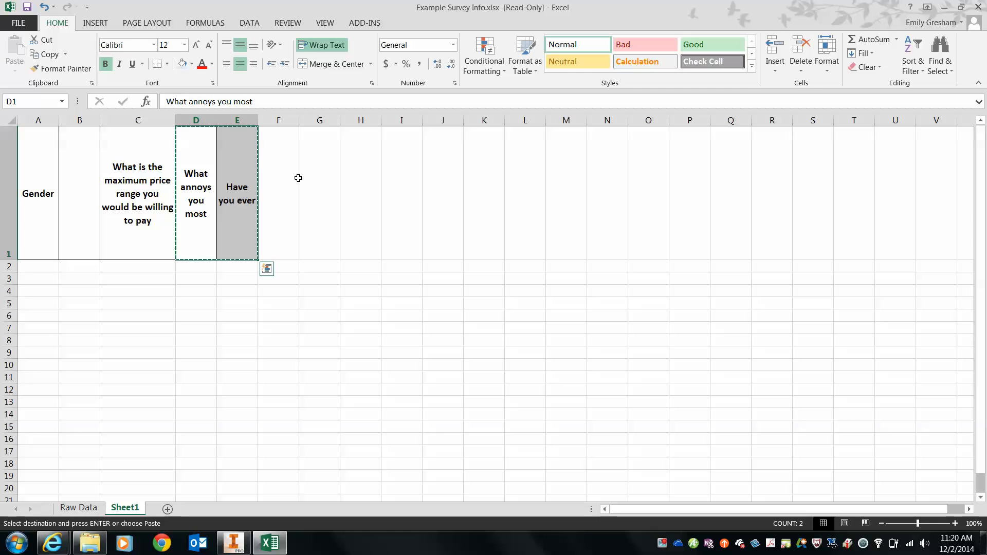
{"action": "left_click", "coordinate": [321, 190]}
{"action": "key", "text": "ctrl+v"}
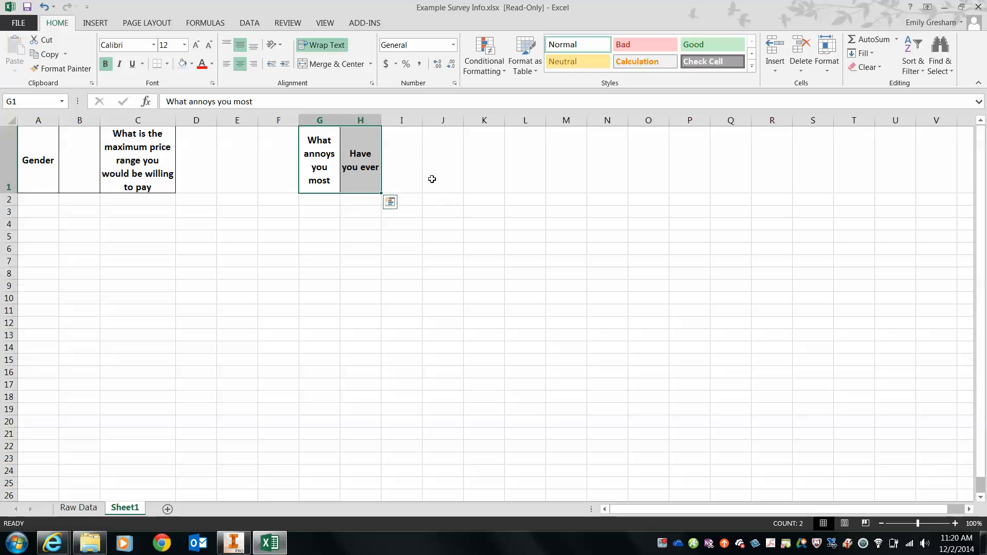
{"action": "left_click", "coordinate": [354, 157]}
{"action": "left_click_drag", "start_coordinate": [355, 158], "coordinate": [443, 169]}
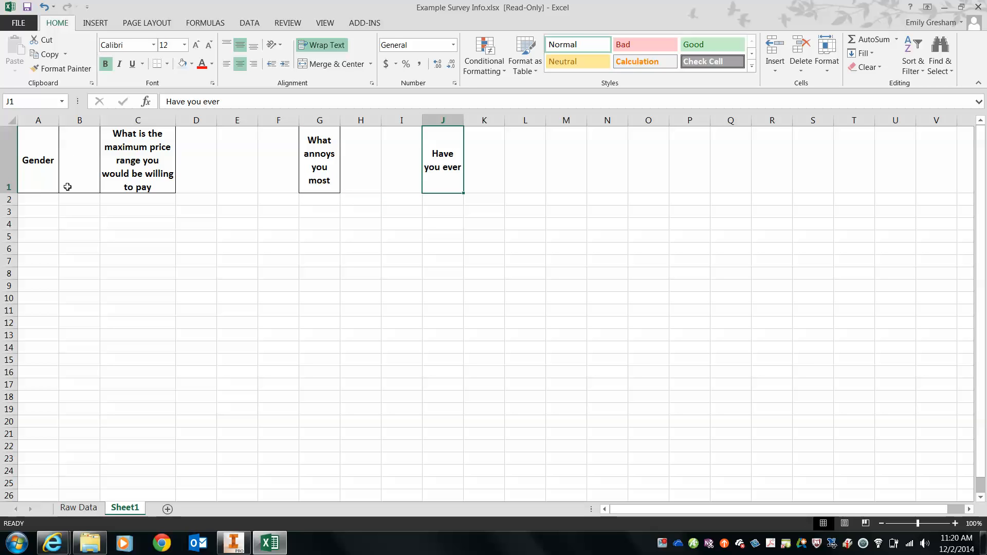
Remove all borders from header row 1 on the new sheet.
{"action": "left_click", "coordinate": [18, 163]}
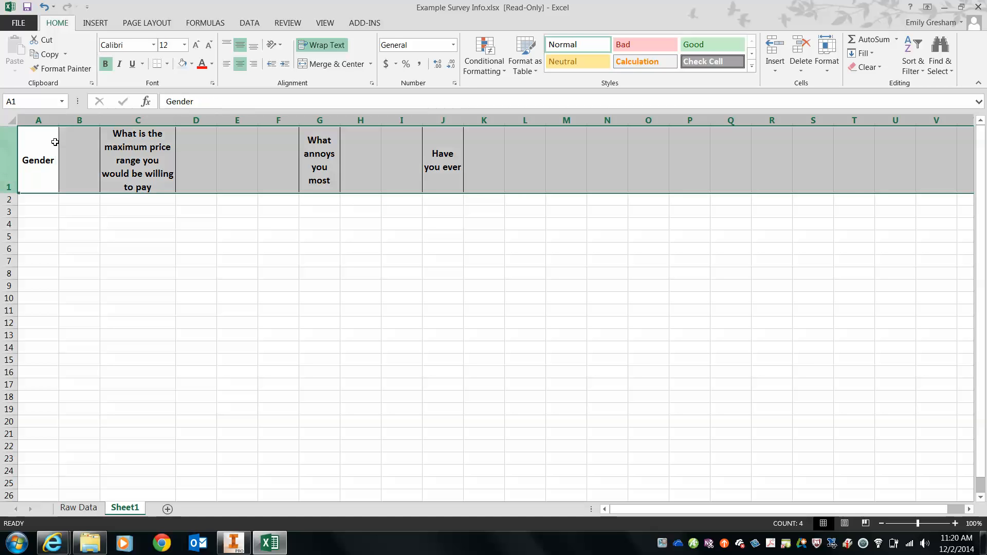
{"action": "left_click", "coordinate": [168, 64]}
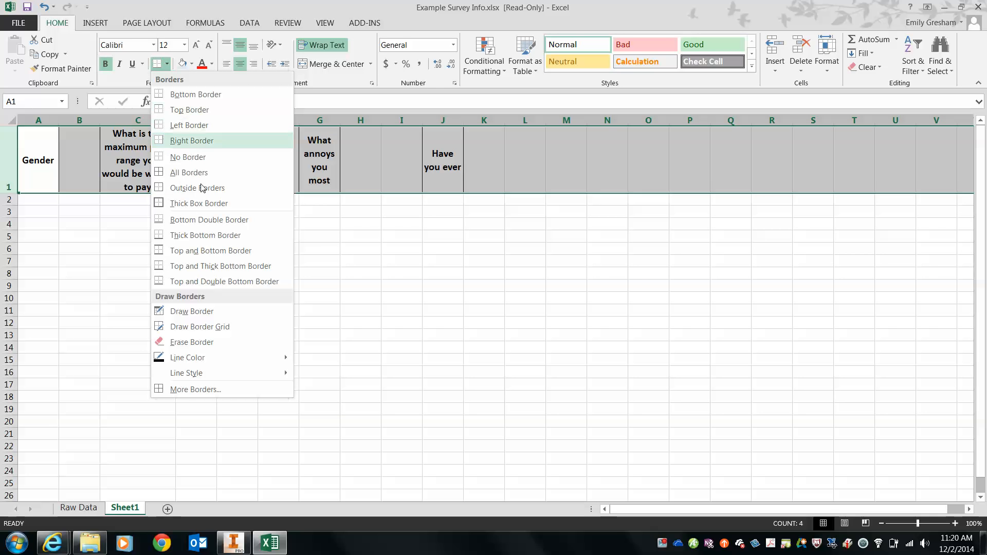
{"action": "left_click", "coordinate": [189, 157]}
{"action": "left_click", "coordinate": [201, 260]}
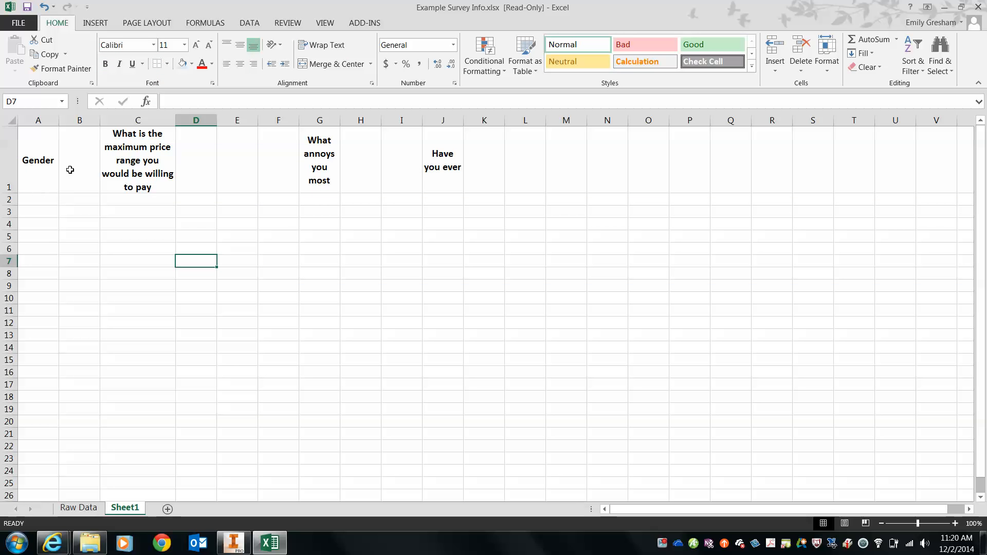
Insert a blank column before the maximum price range column.
{"action": "left_click", "coordinate": [113, 121]}
{"action": "right_click", "coordinate": [113, 123]}
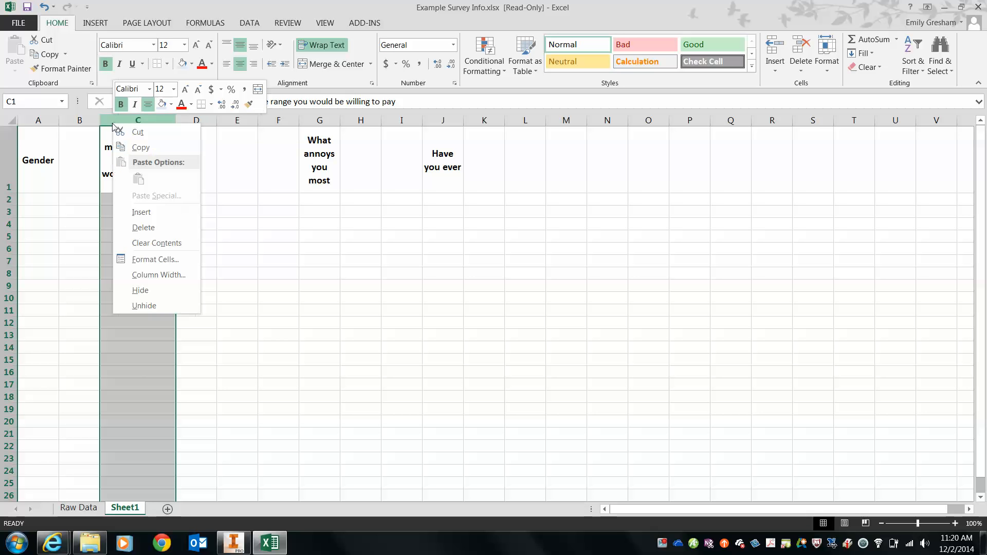
{"action": "left_click", "coordinate": [139, 212]}
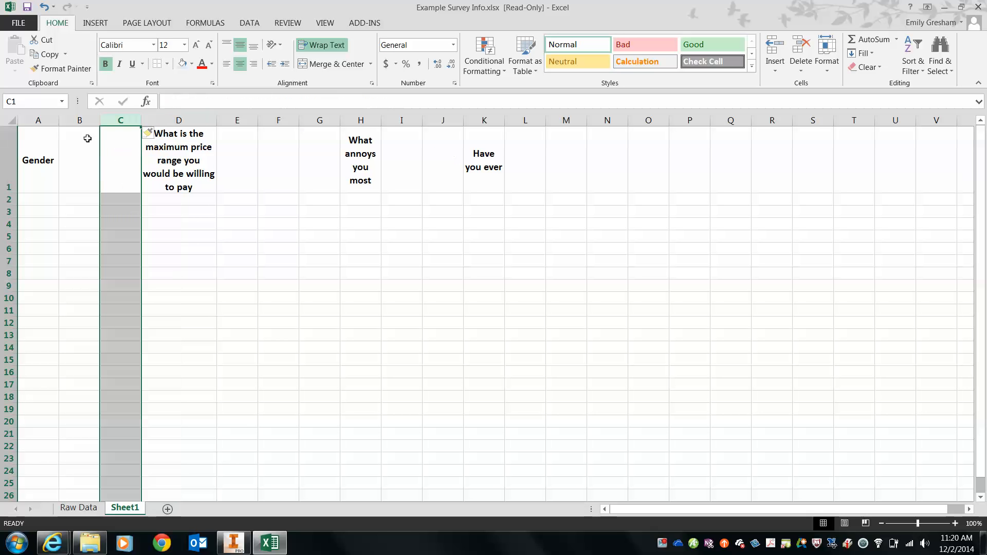
Enter the header # in B1 and list Male in A2 and Female in A3 under Gender.
{"action": "left_click", "coordinate": [98, 176]}
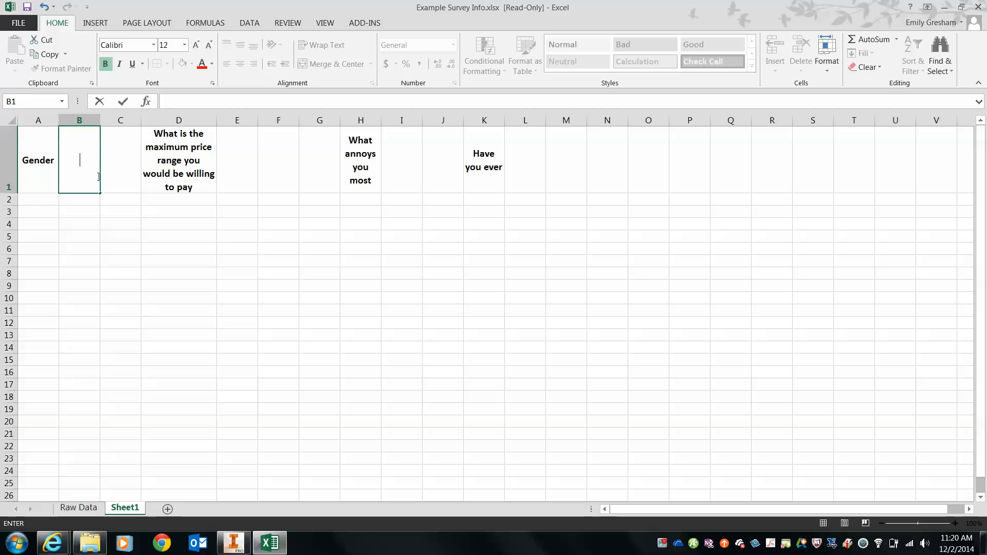
{"action": "left_click", "coordinate": [39, 203]}
{"action": "type", "text": "le"}
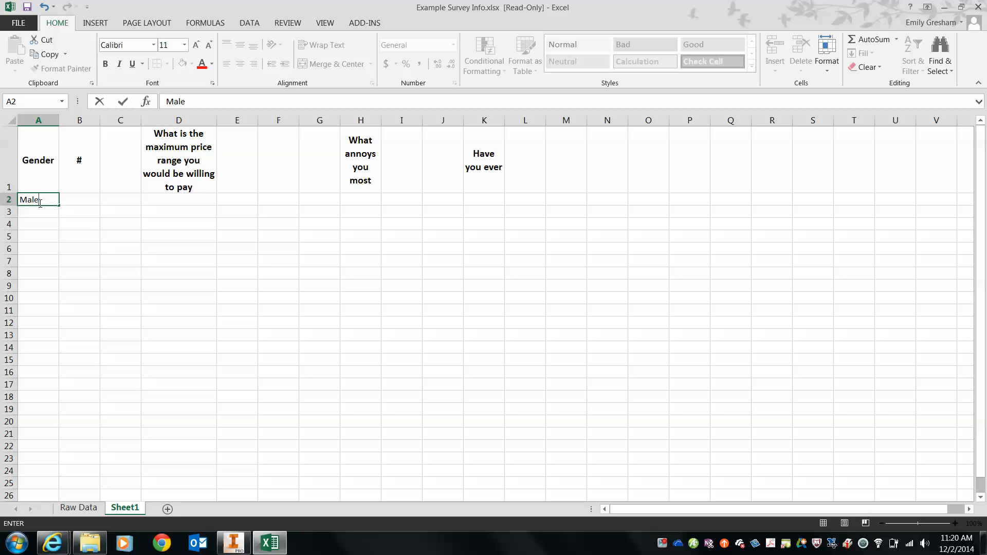
{"action": "key", "text": "Return"}
{"action": "type", "text": "Female"}
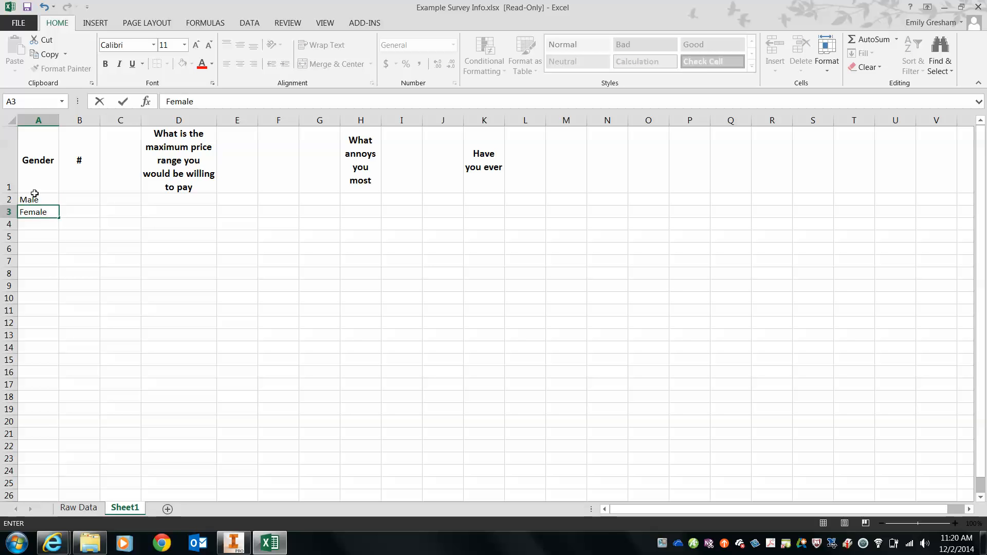
{"action": "left_click", "coordinate": [150, 199]}
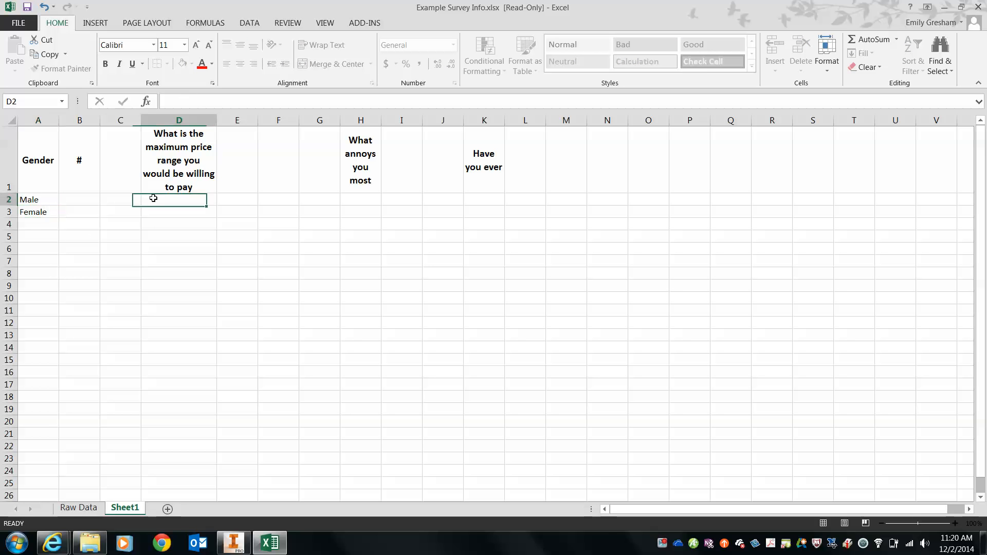
Check the price ranges on the Raw Data sheet and enter $5 - $10 in D2 of Sheet1.
{"action": "left_click", "coordinate": [79, 508]}
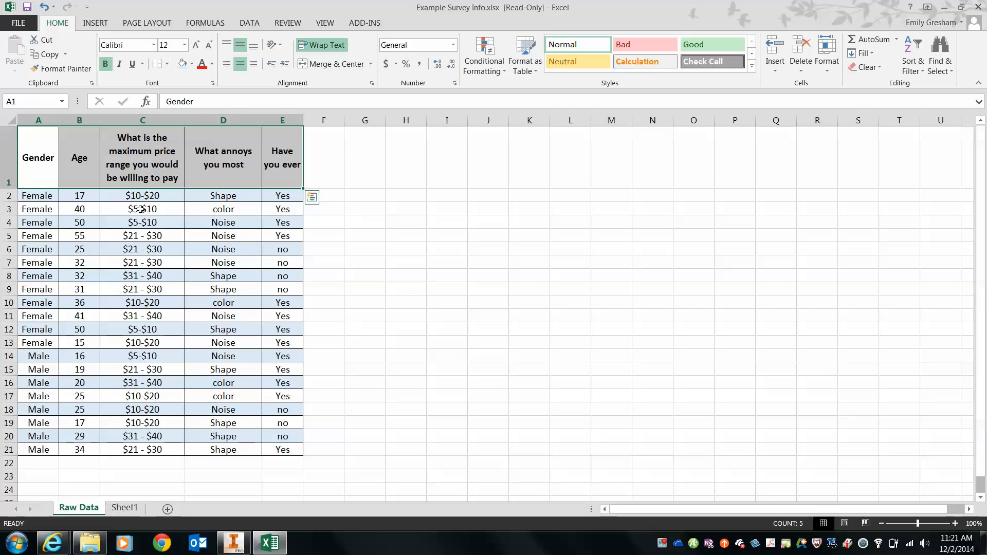
{"action": "left_click", "coordinate": [131, 508]}
{"action": "type", "text": "5 -"}
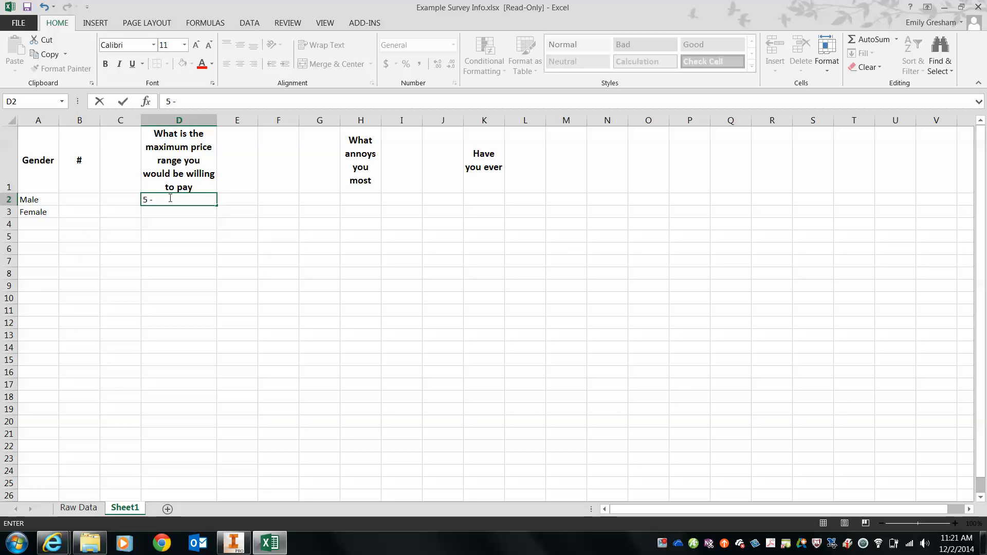
{"action": "key", "text": "BackSpace"}
{"action": "key", "text": "BackSpace"}
{"action": "key", "text": "BackSpace"}
{"action": "type", "text": "$5 - $10"}
{"action": "left_click", "coordinate": [154, 214]}
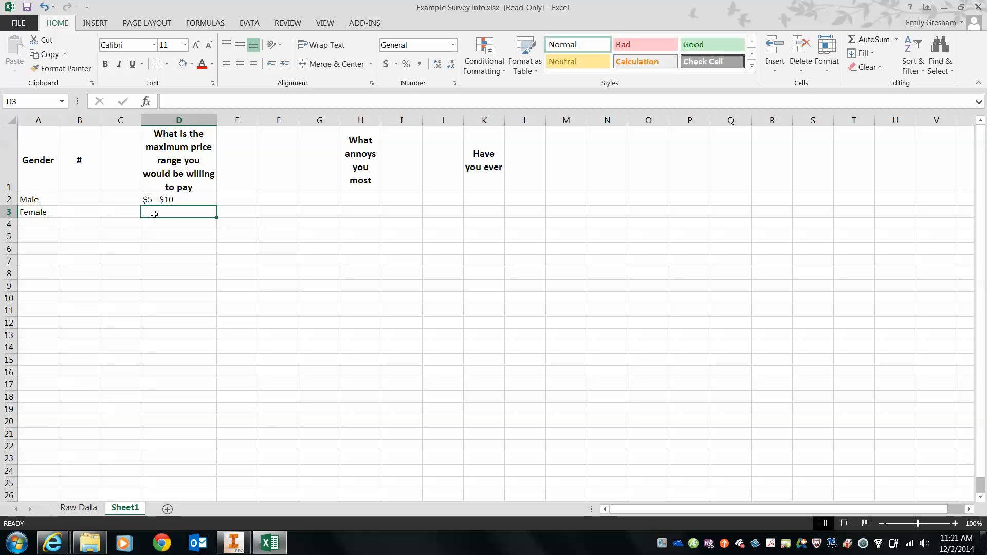
Enter the price ranges $10 - $20 in D3 and $21 - $30 in D4.
{"action": "type", "text": "$"}
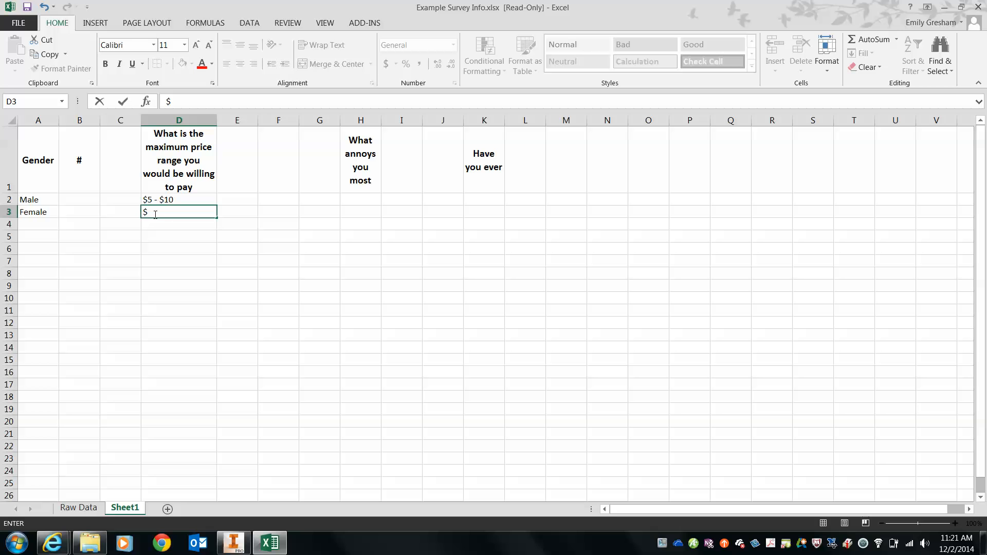
{"action": "type", "text": "10"}
{"action": "type", "text": "- $20"}
{"action": "key", "text": "Return"}
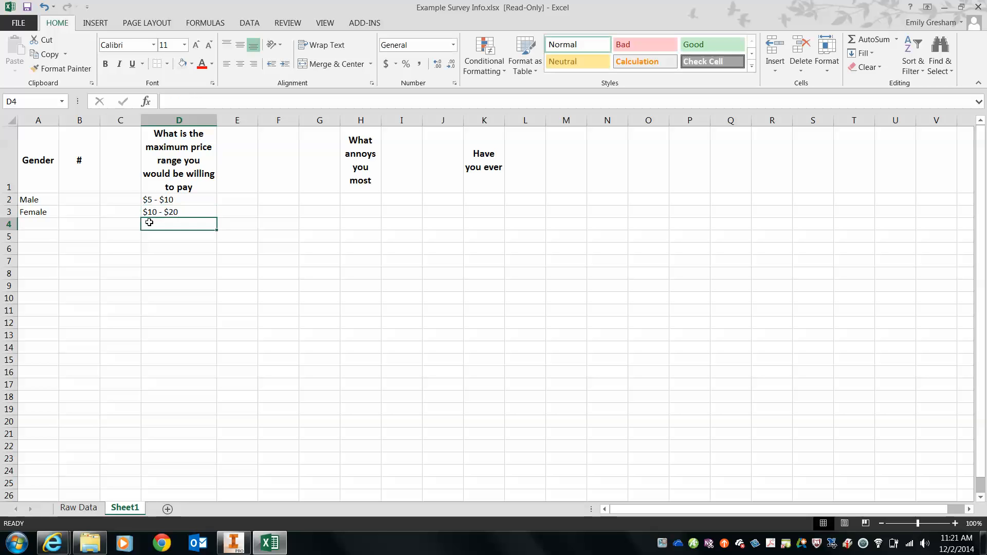
{"action": "type", "text": "$"}
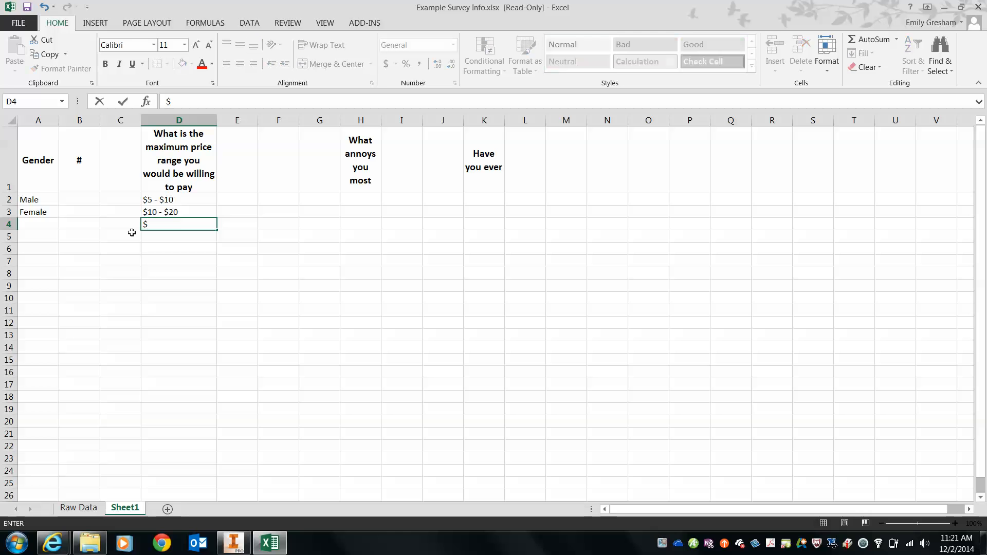
{"action": "type", "text": "21 - "}
{"action": "type", "text": "30"}
{"action": "key", "text": "BackSpace"}
{"action": "key", "text": "BackSpace"}
{"action": "type", "text": "30"}
{"action": "left_click", "coordinate": [166, 240]}
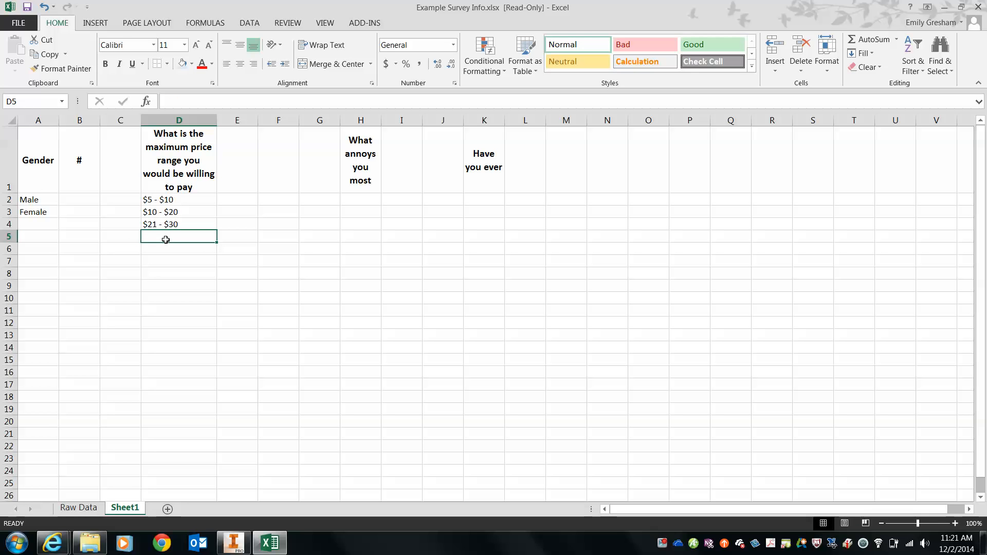
Enter the price range $31 - 40 in D5 of Sheet1 and check the answers on the Raw Data sheet.
{"action": "type", "text": "$31"}
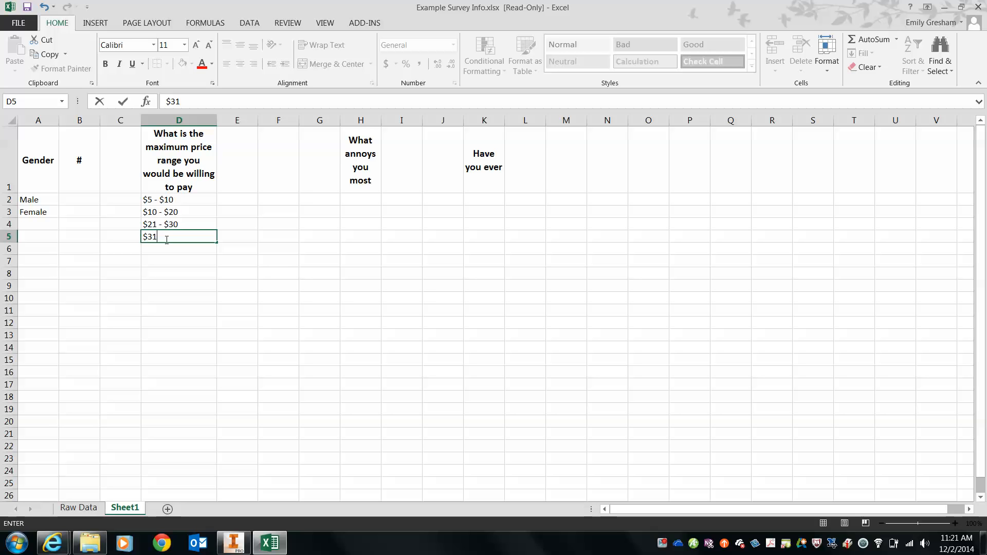
{"action": "type", "text": " - 40"}
{"action": "left_click", "coordinate": [80, 509]}
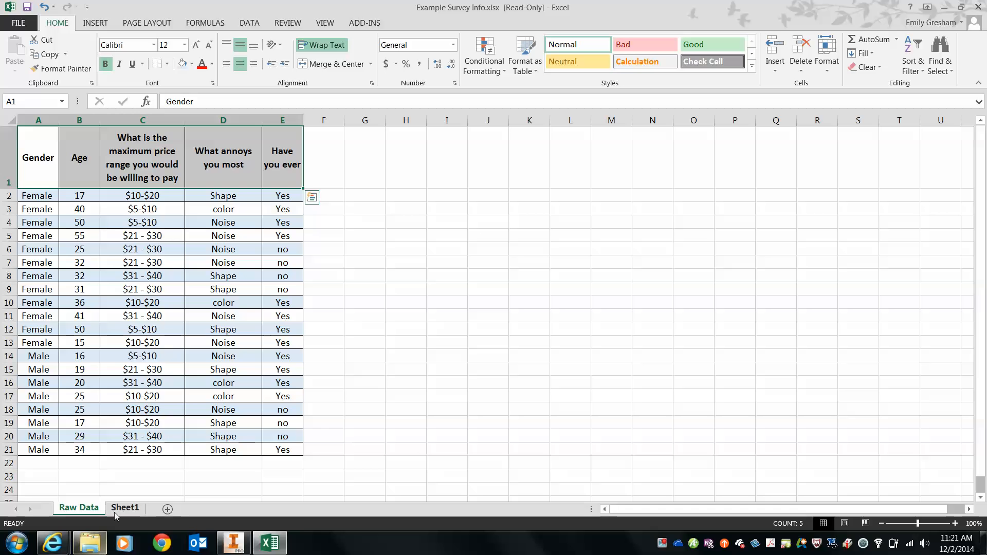
{"action": "left_click", "coordinate": [135, 510]}
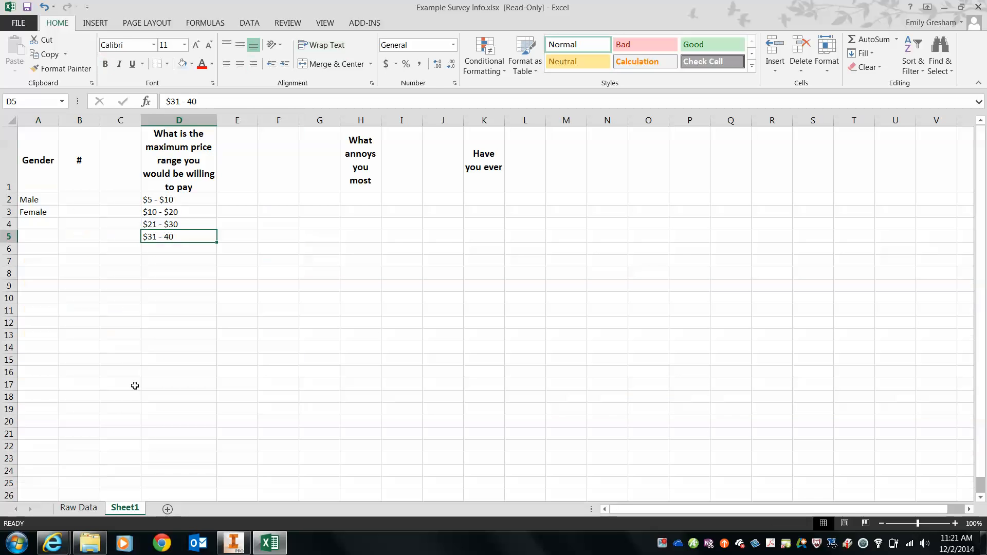
{"action": "left_click", "coordinate": [91, 513]}
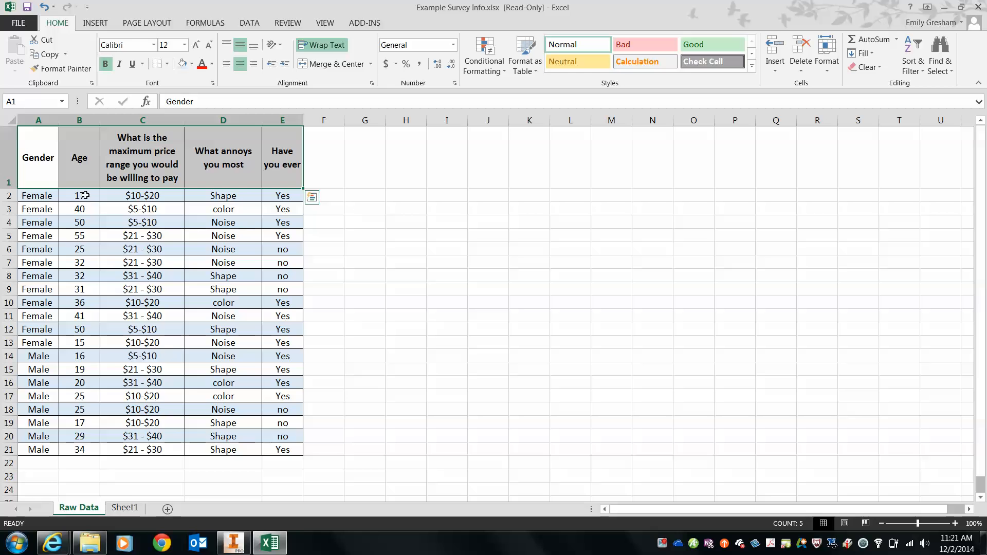
{"action": "left_click", "coordinate": [133, 508]}
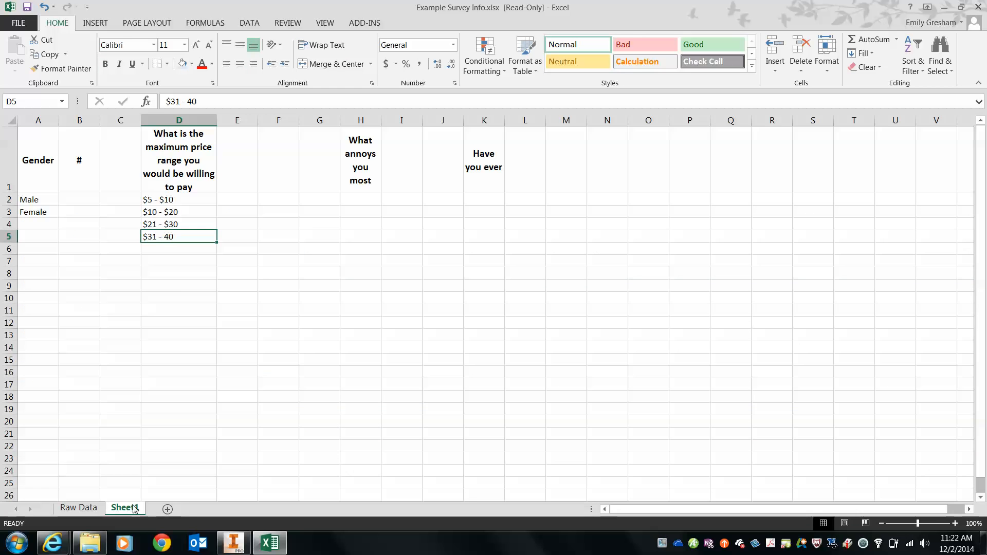
Copy the answers Shape, color and Noise from Raw Data D2:D4 and paste them as plain values into Sheet1 from H2.
{"action": "left_click", "coordinate": [68, 509]}
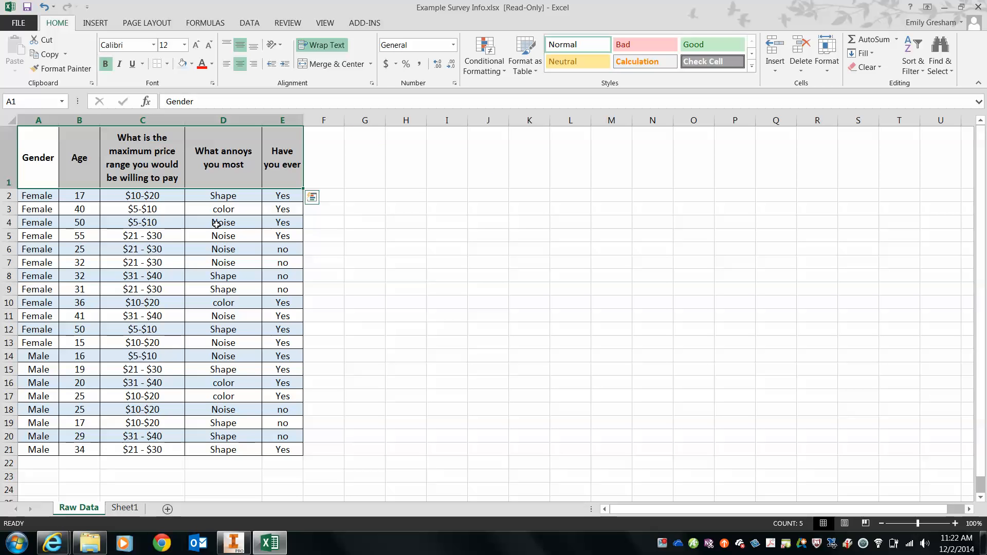
{"action": "left_click_drag", "start_coordinate": [215, 198], "coordinate": [215, 221]}
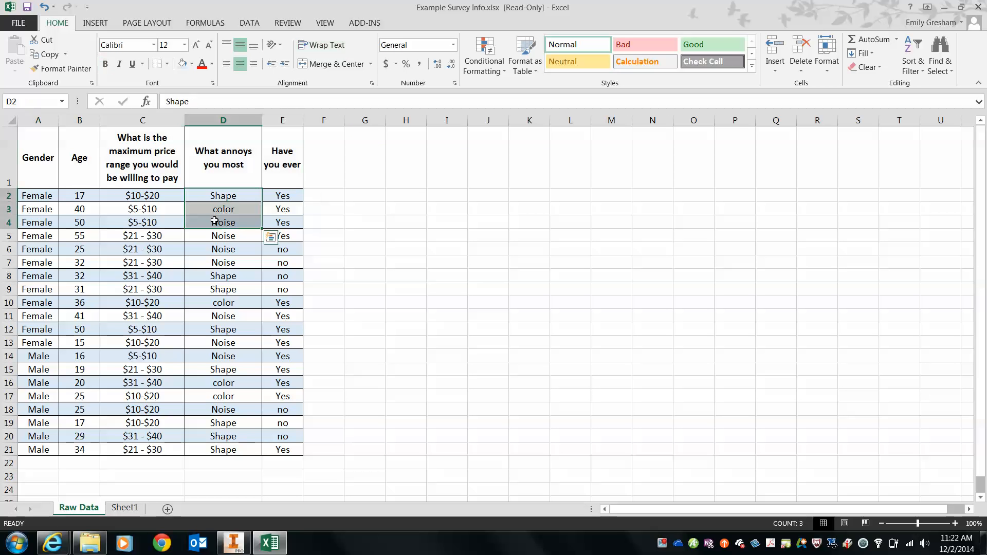
{"action": "key", "text": "ctrl+c"}
{"action": "left_click", "coordinate": [126, 509]}
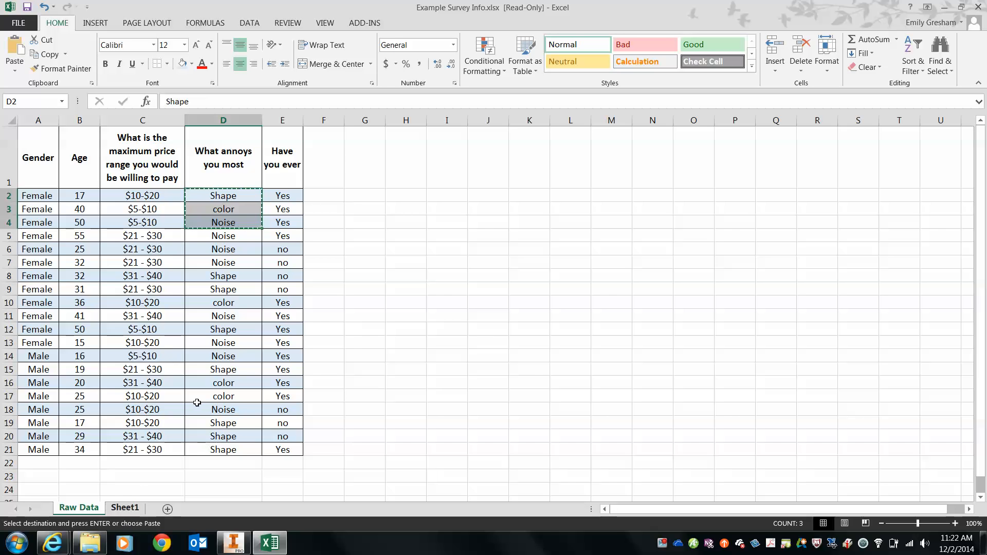
{"action": "left_click", "coordinate": [361, 198]}
{"action": "right_click", "coordinate": [362, 198]}
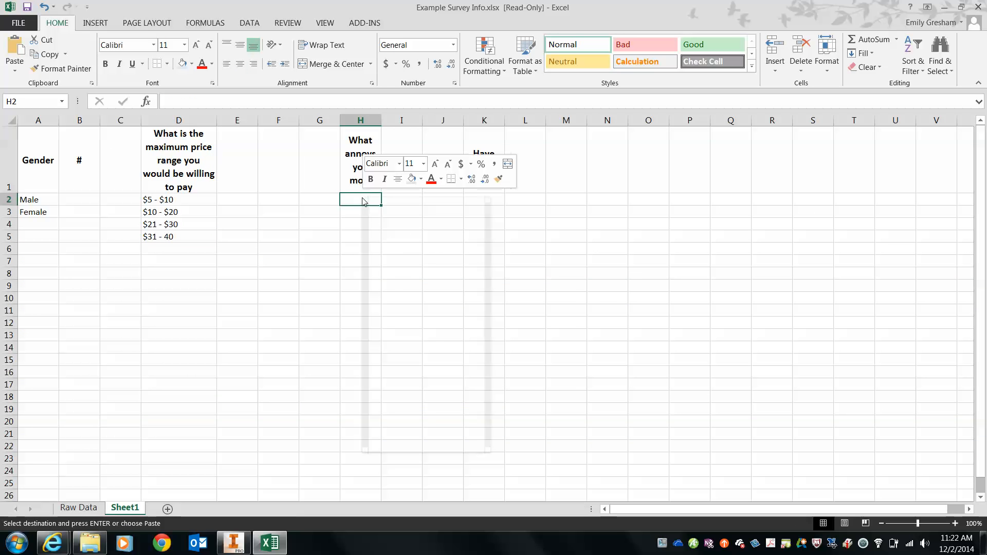
{"action": "left_click", "coordinate": [405, 255]}
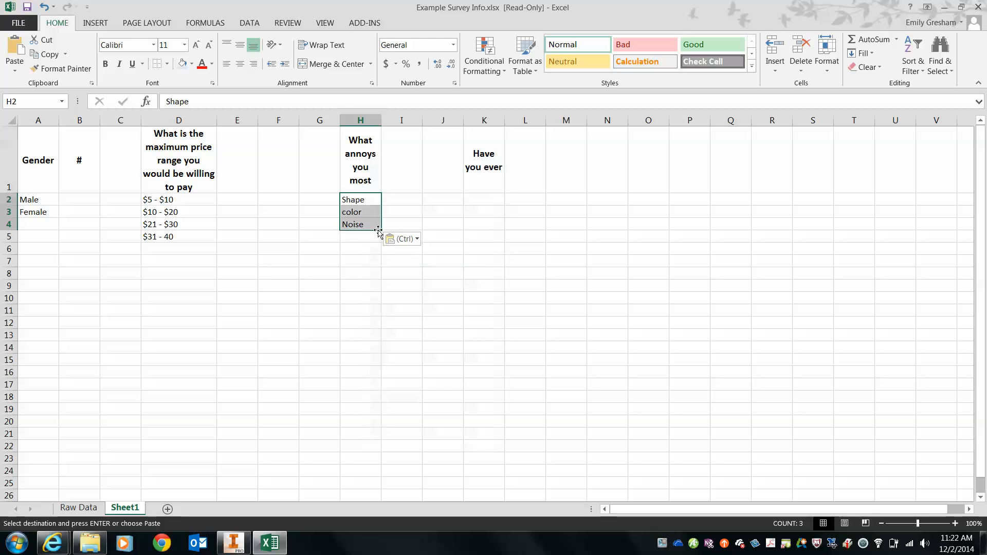
{"action": "left_click", "coordinate": [364, 273]}
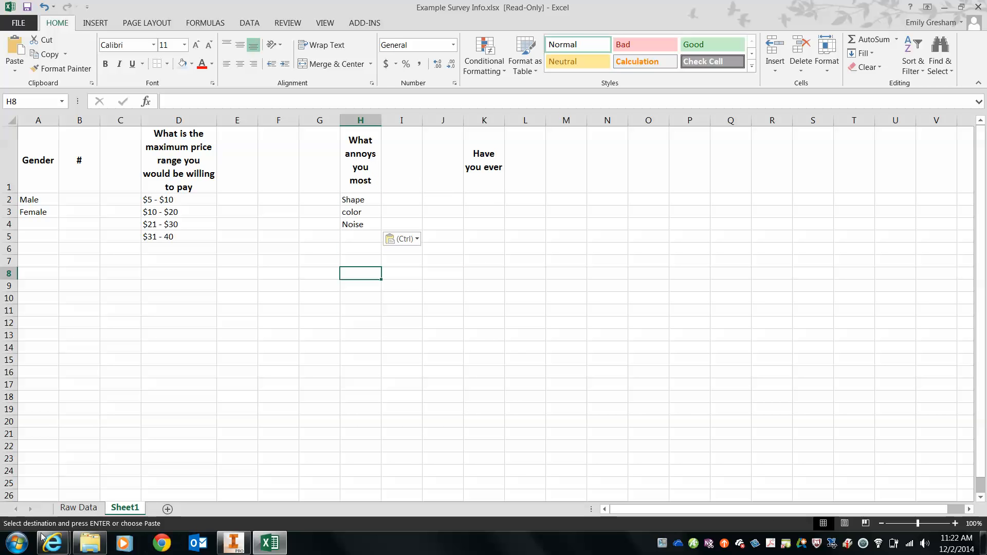
List the answers Yes in K2 and No in K3 under Have you ever.
{"action": "left_click", "coordinate": [74, 509]}
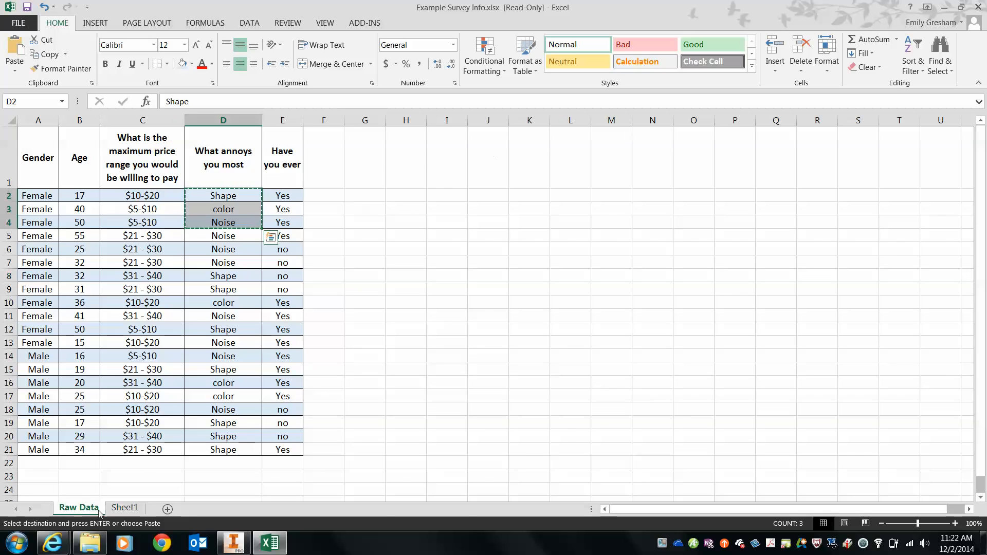
{"action": "left_click", "coordinate": [114, 510]}
{"action": "left_click", "coordinate": [481, 201]}
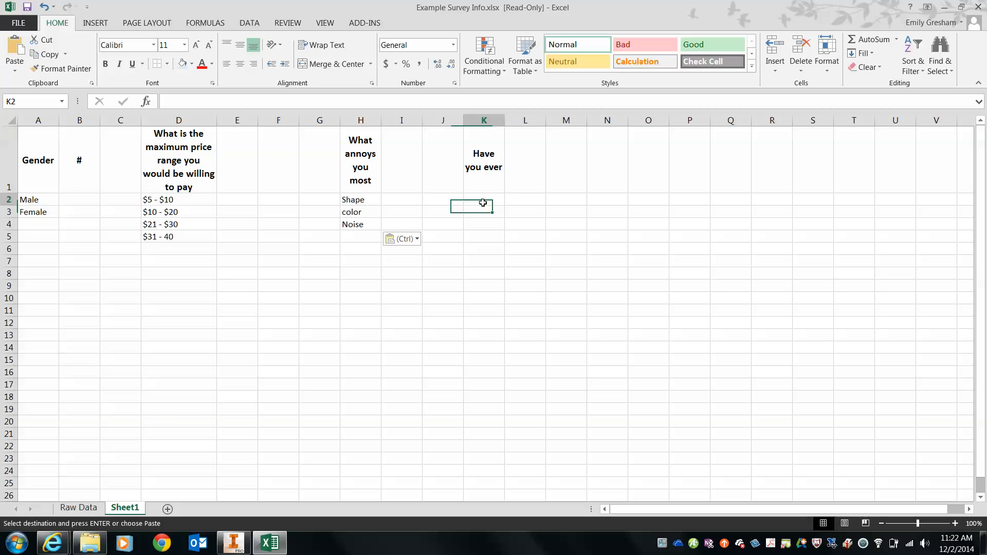
{"action": "type", "text": "Yes"}
{"action": "key", "text": "Return"}
{"action": "type", "text": "No"}
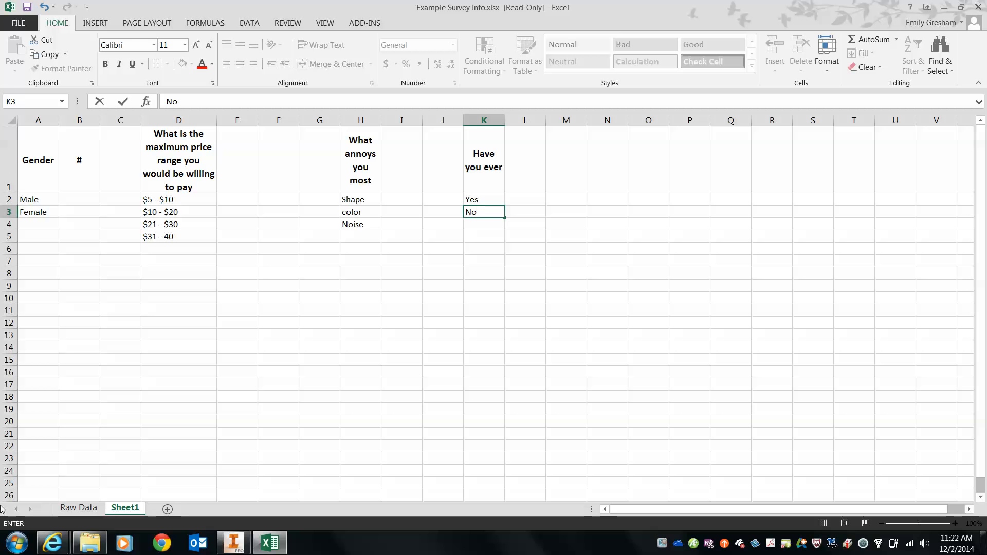
Enter the header # in E1, I1 and L1 beside the three remaining questions.
{"action": "left_click", "coordinate": [235, 165]}
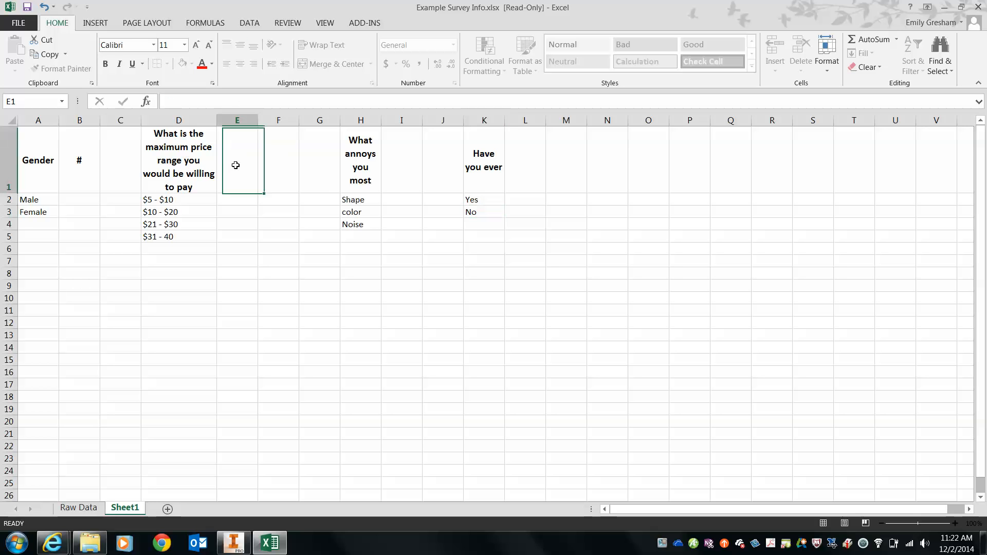
{"action": "type", "text": "#"}
{"action": "left_click", "coordinate": [403, 147]}
{"action": "type", "text": "#"}
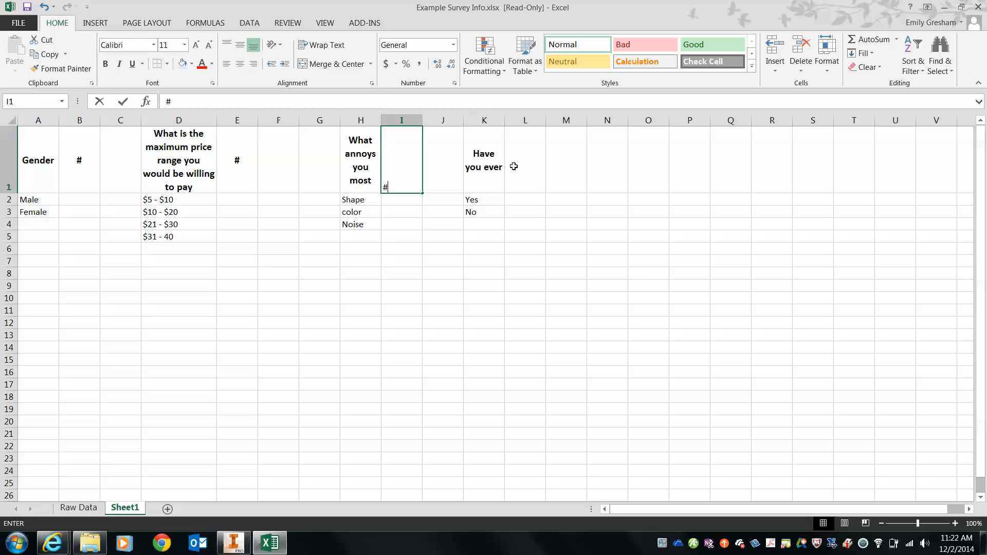
{"action": "left_click", "coordinate": [522, 164]}
{"action": "type", "text": "#"}
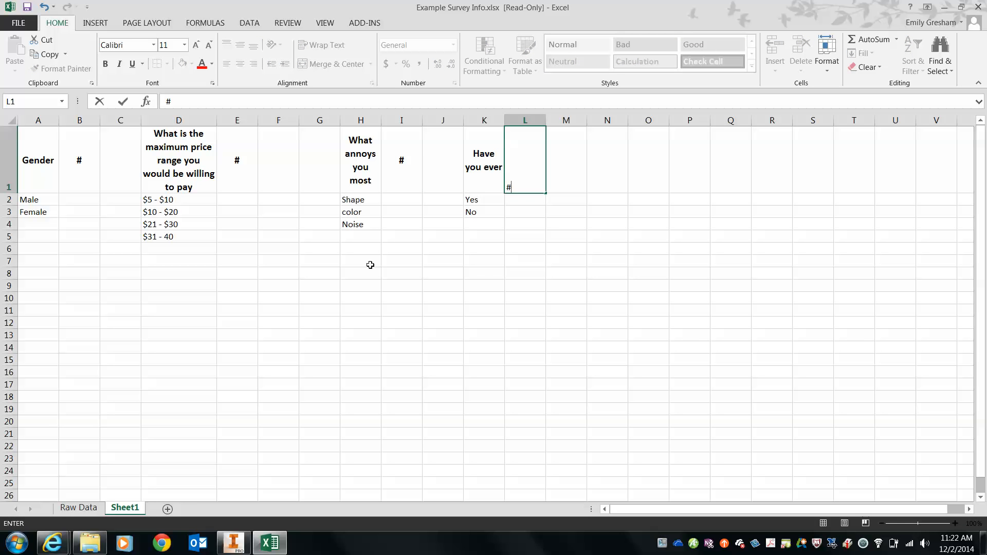
{"action": "key", "text": "Return"}
Apply all borders to the four summary tables A1:B3, D1:E5, H1:I4 and K1:L3.
{"action": "left_click_drag", "start_coordinate": [48, 161], "coordinate": [78, 202]}
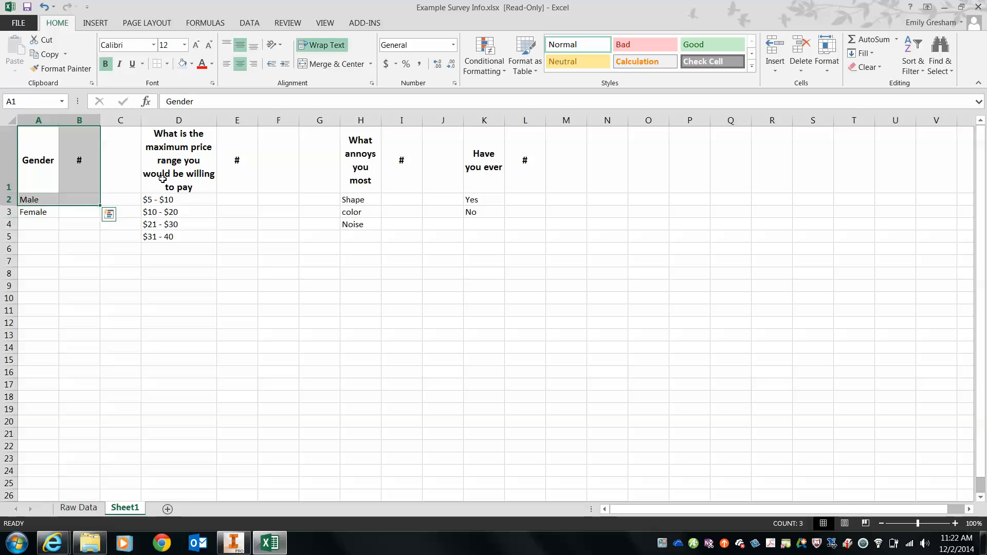
{"action": "left_click_drag", "start_coordinate": [162, 148], "coordinate": [230, 238]}
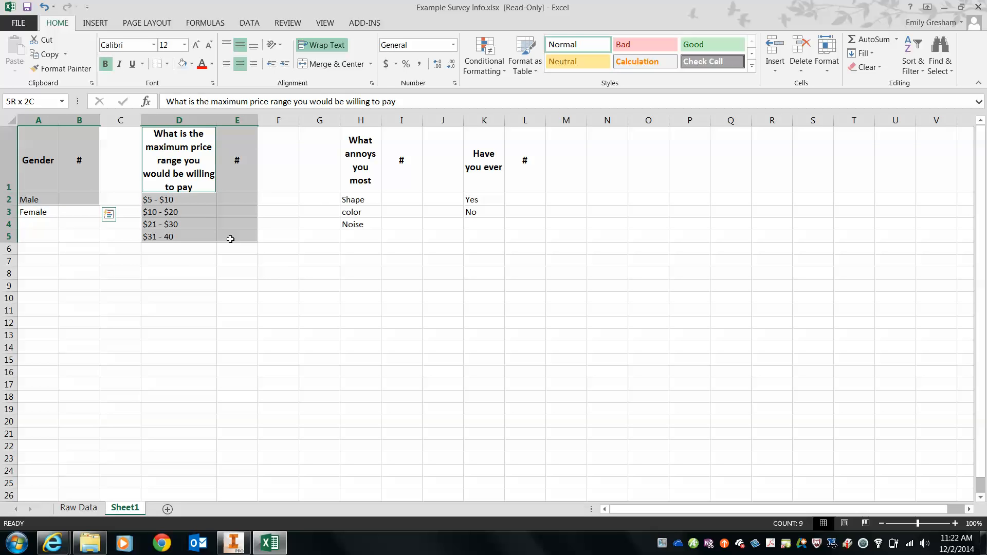
{"action": "left_click_drag", "start_coordinate": [367, 154], "coordinate": [394, 221]}
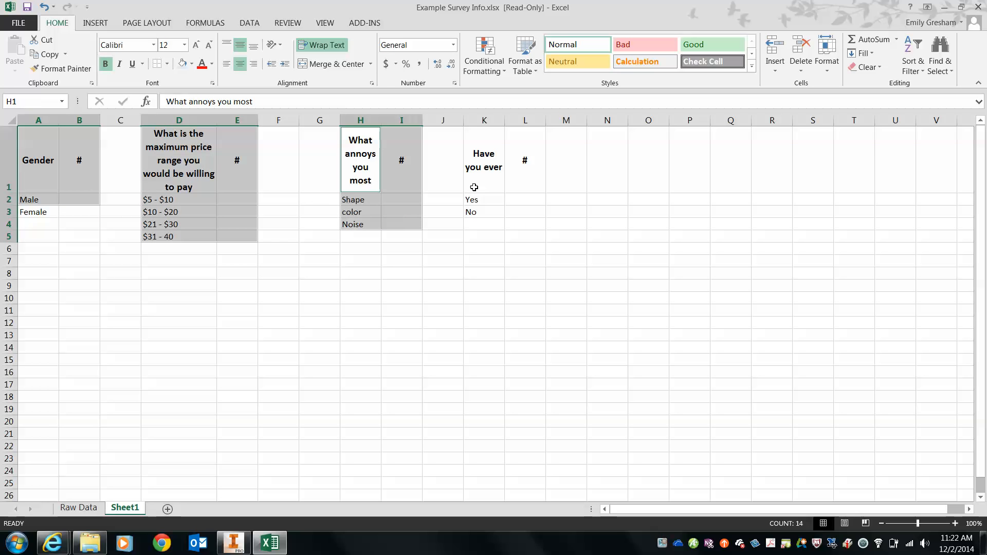
{"action": "left_click_drag", "start_coordinate": [471, 165], "coordinate": [514, 207]}
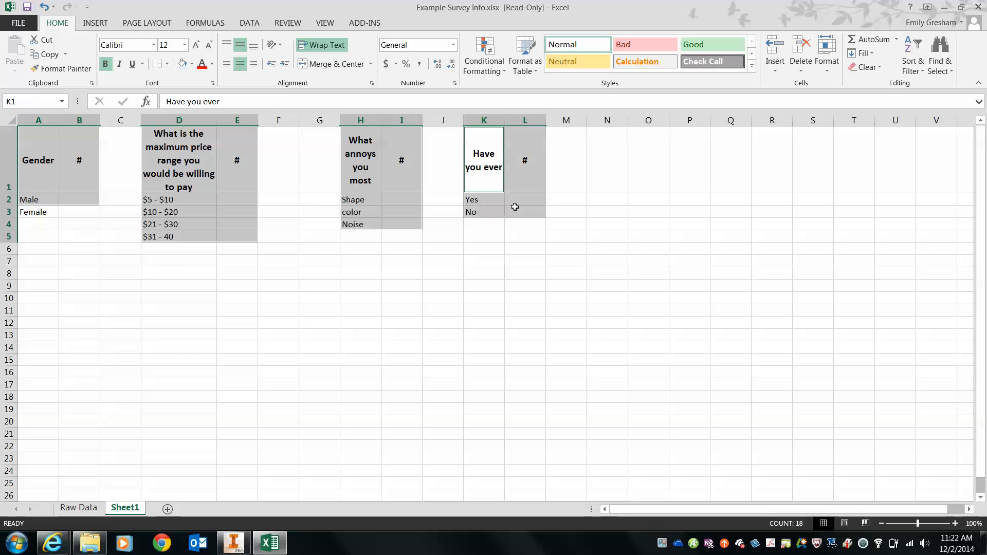
{"action": "left_click", "coordinate": [167, 64]}
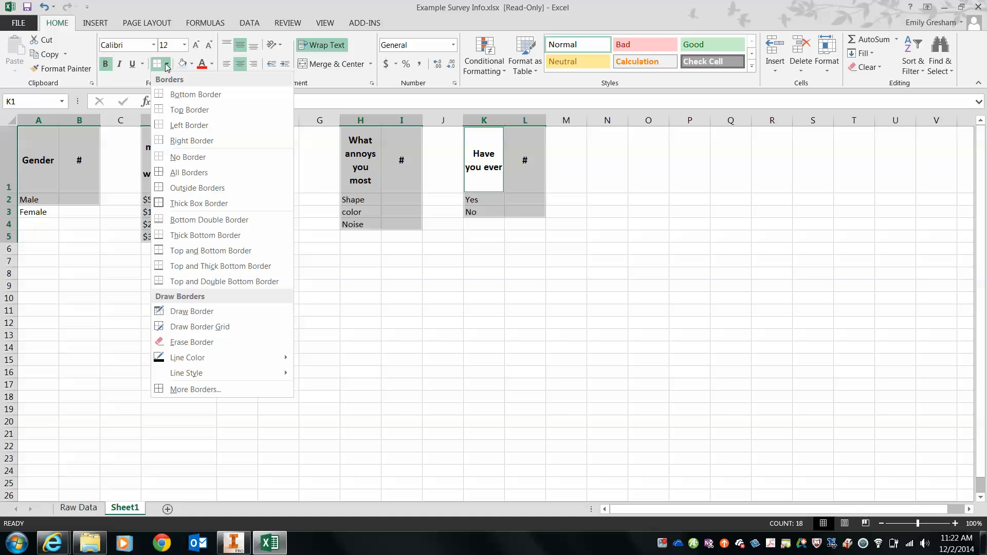
{"action": "left_click", "coordinate": [189, 172]}
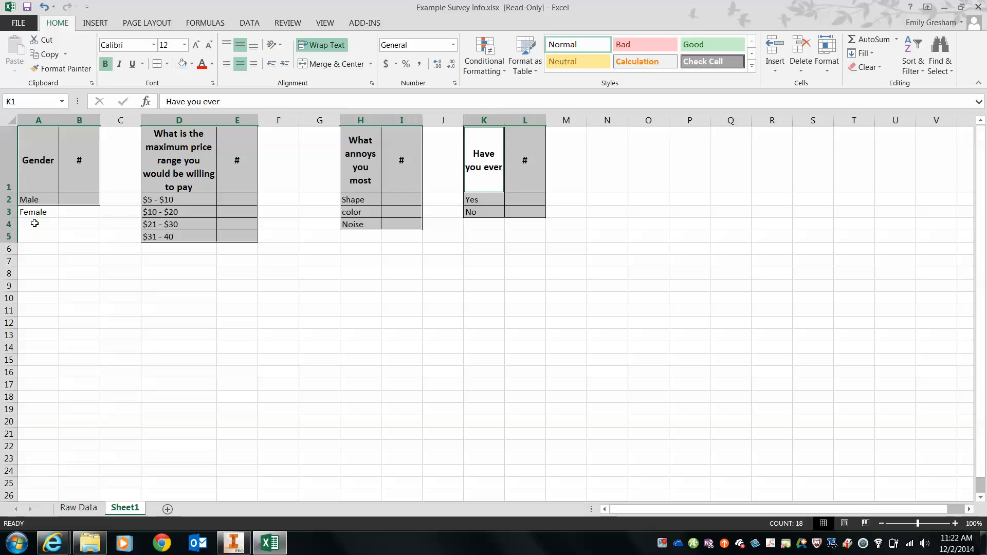
{"action": "left_click_drag", "start_coordinate": [44, 212], "coordinate": [69, 214]}
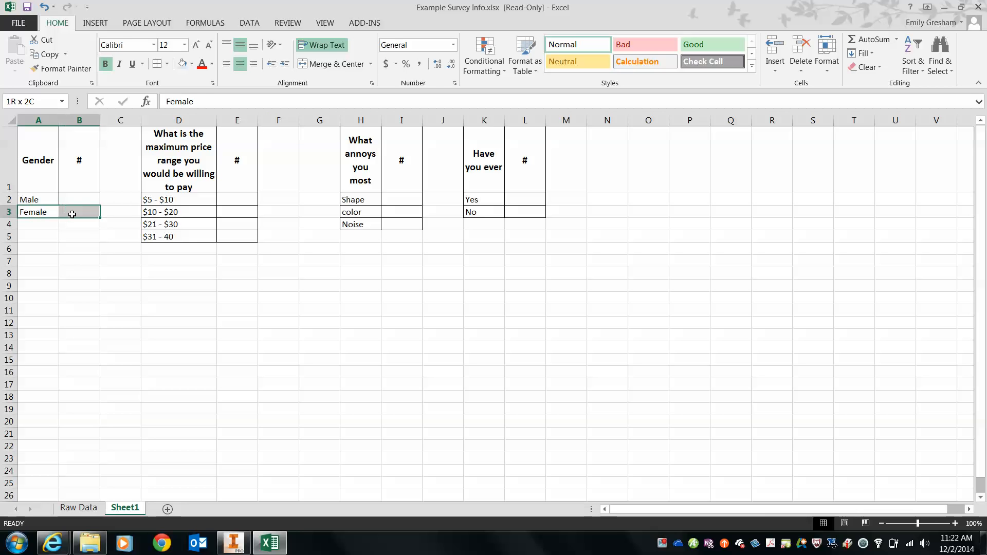
{"action": "left_click", "coordinate": [202, 289]}
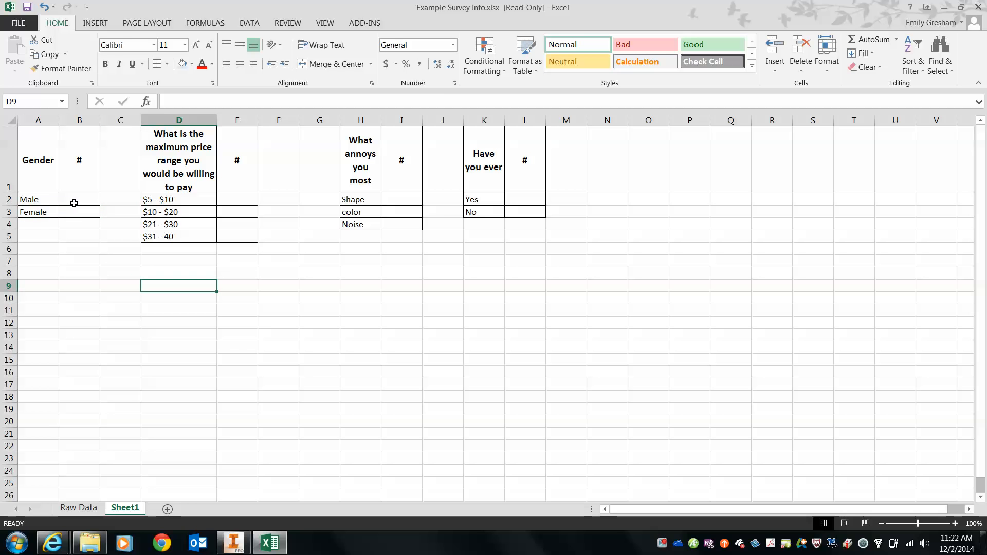
Write a COUNTIF formula in B2 that counts "Female " (with a trailing space) in column A of Raw Data.
{"action": "left_click", "coordinate": [71, 202]}
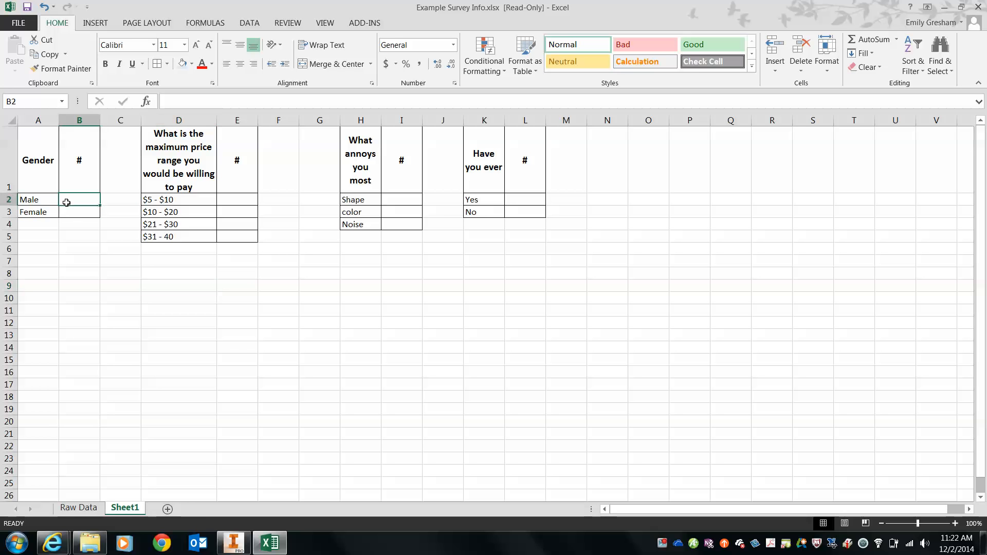
{"action": "type", "text": "="}
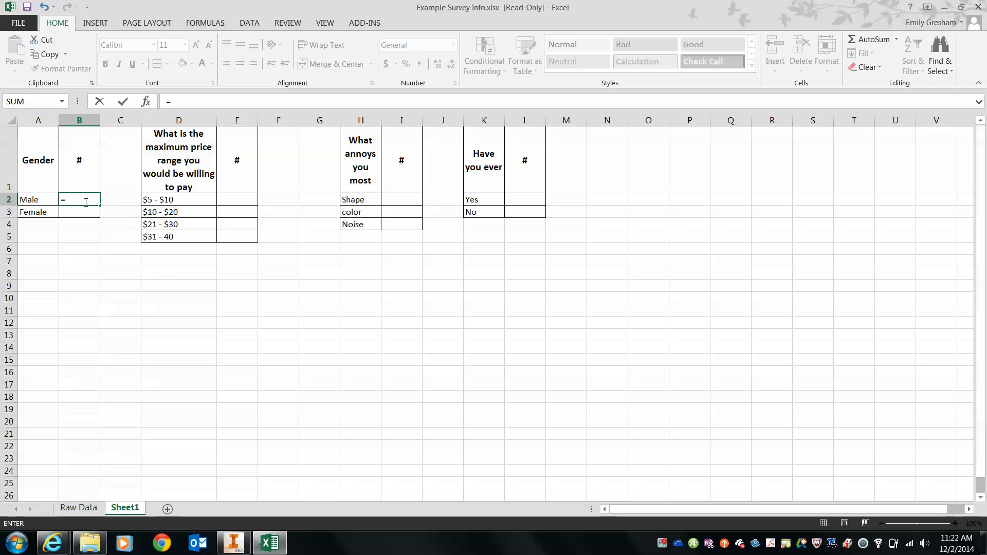
{"action": "type", "text": "coun"}
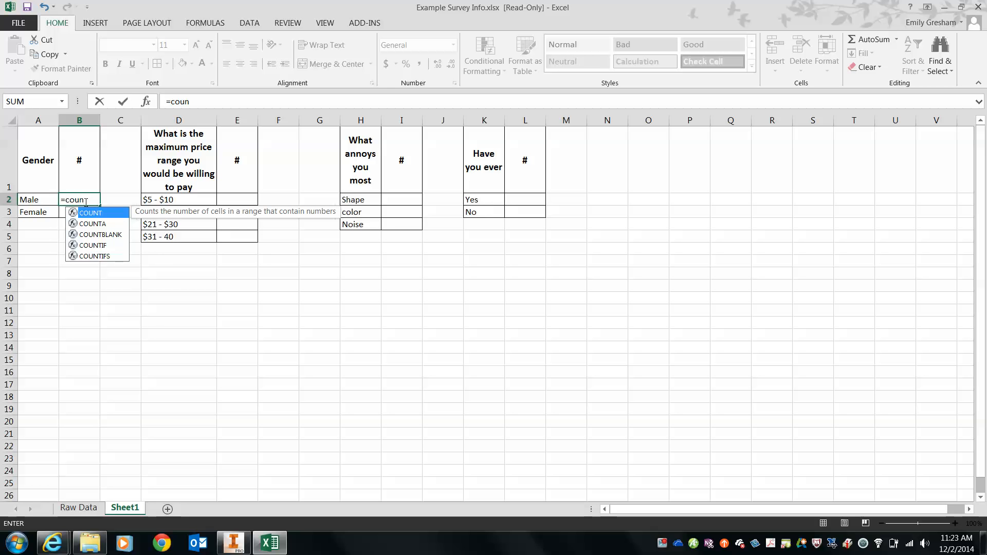
{"action": "type", "text": "tif"}
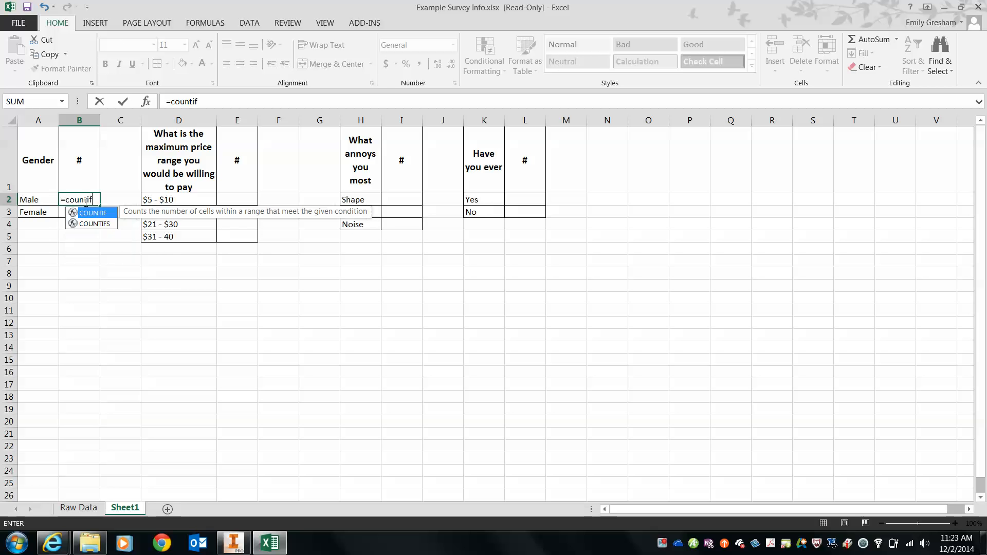
{"action": "type", "text": "("}
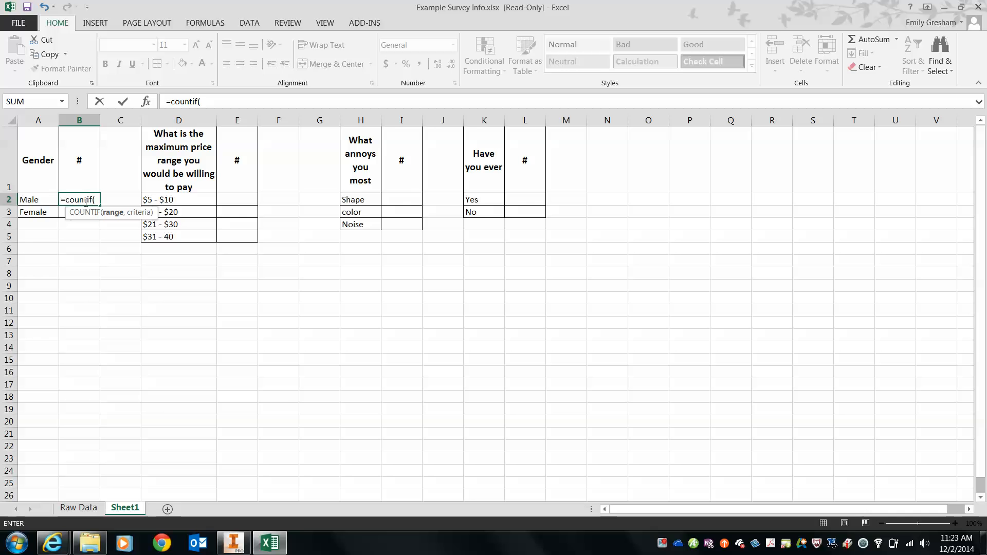
{"action": "left_click", "coordinate": [88, 508]}
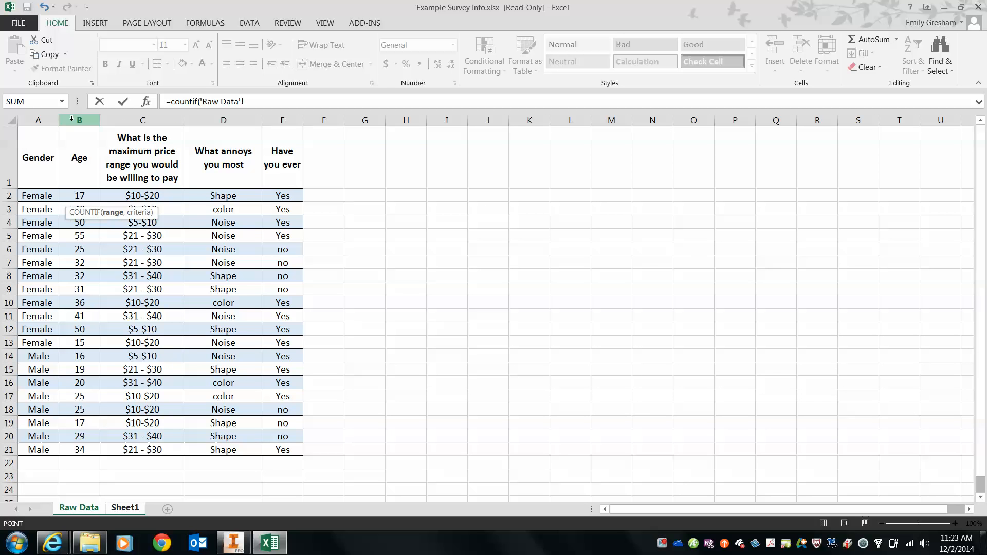
{"action": "left_click", "coordinate": [40, 119]}
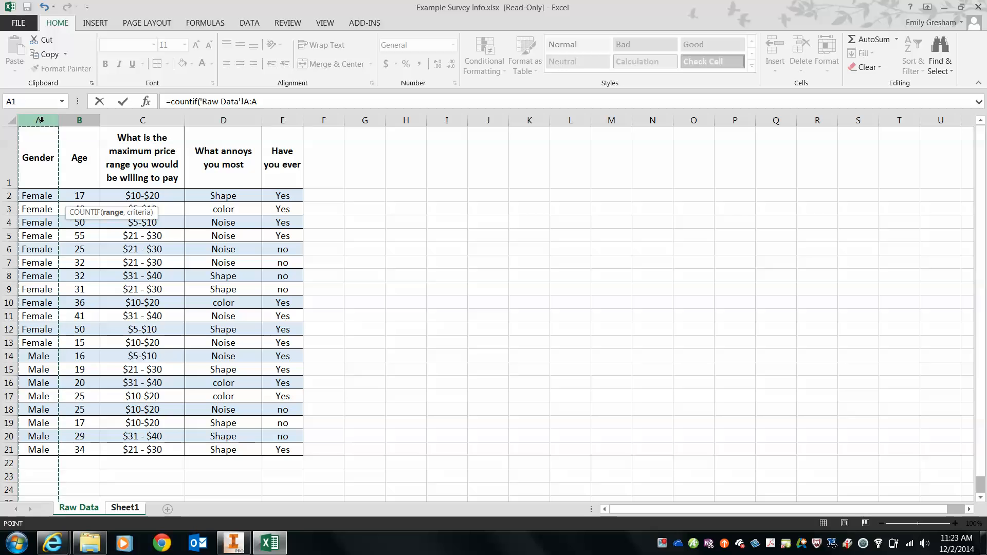
{"action": "left_click", "coordinate": [264, 103]}
{"action": "type", "text": ","}
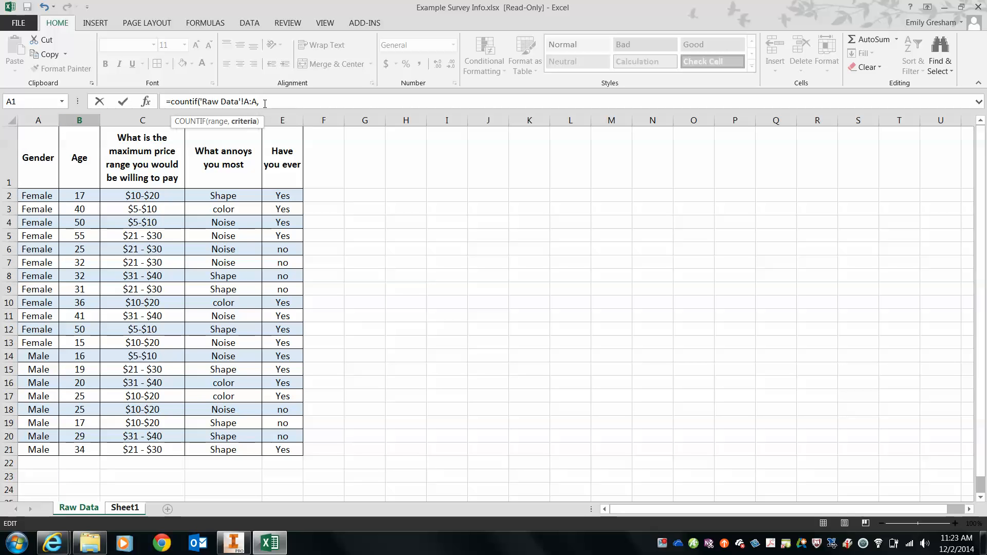
{"action": "type", "text": " \"Female"}
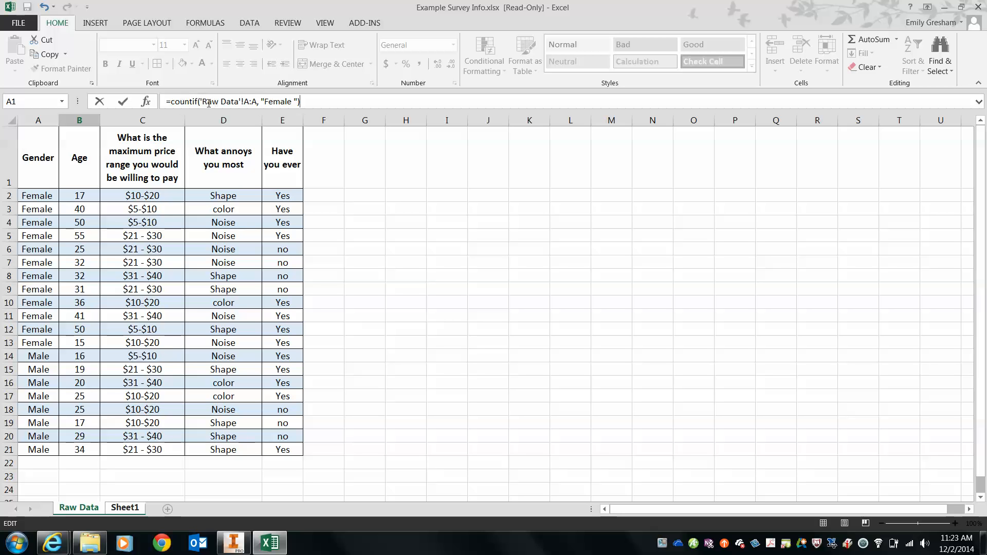
Make the formula's column reference absolute as $A:$A and enter the formula in B2.
{"action": "left_click", "coordinate": [244, 104]}
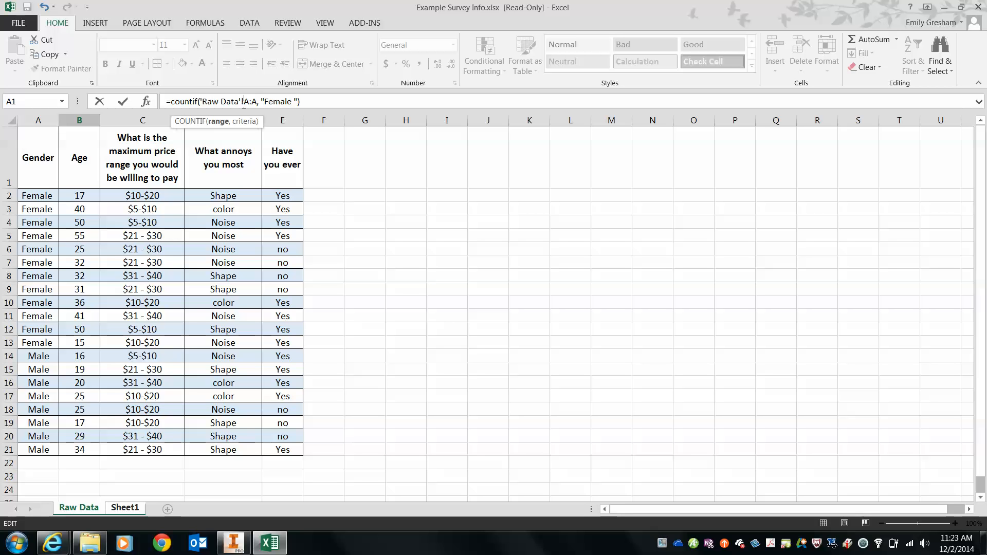
{"action": "type", "text": "$A:$"}
{"action": "key", "text": "Return"}
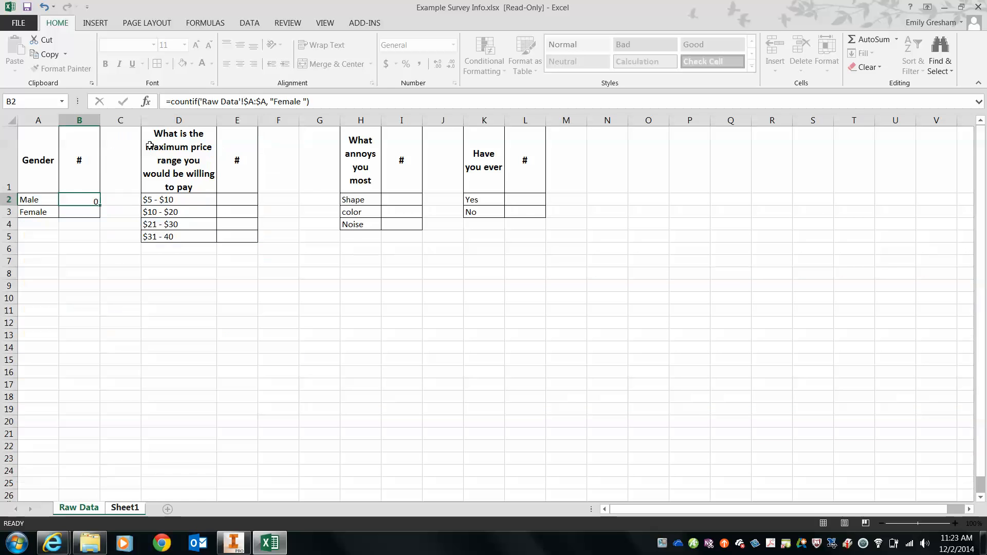
Copy the COUNTIF formula from B2 to B3 and change the copy's criterion to "Male".
{"action": "left_click", "coordinate": [78, 199]}
{"action": "key", "text": "ctrl+c"}
{"action": "left_click", "coordinate": [78, 213]}
{"action": "key", "text": "ctrl+v"}
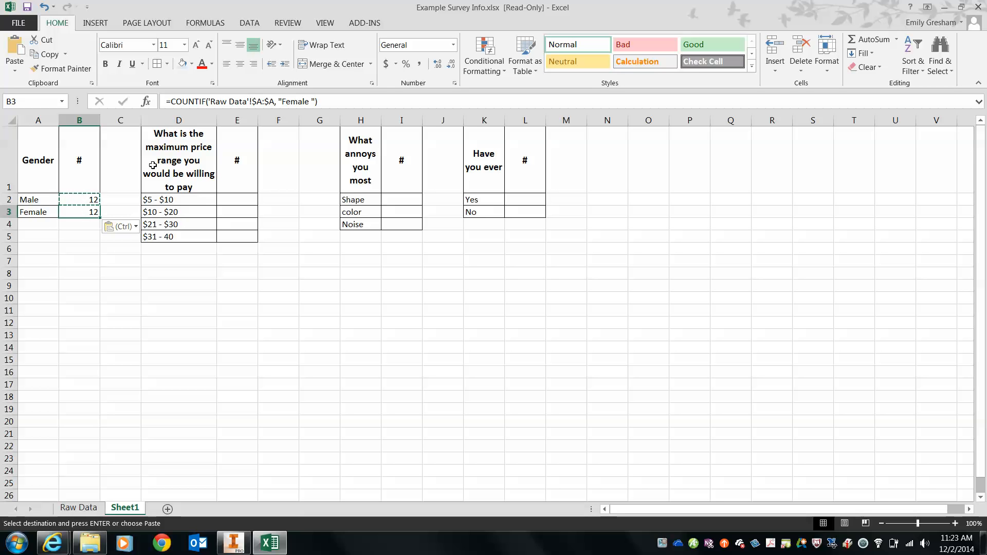
{"action": "left_click_drag", "start_coordinate": [282, 102], "coordinate": [308, 101]}
{"action": "type", "text": "Male"}
{"action": "key", "text": "Return"}
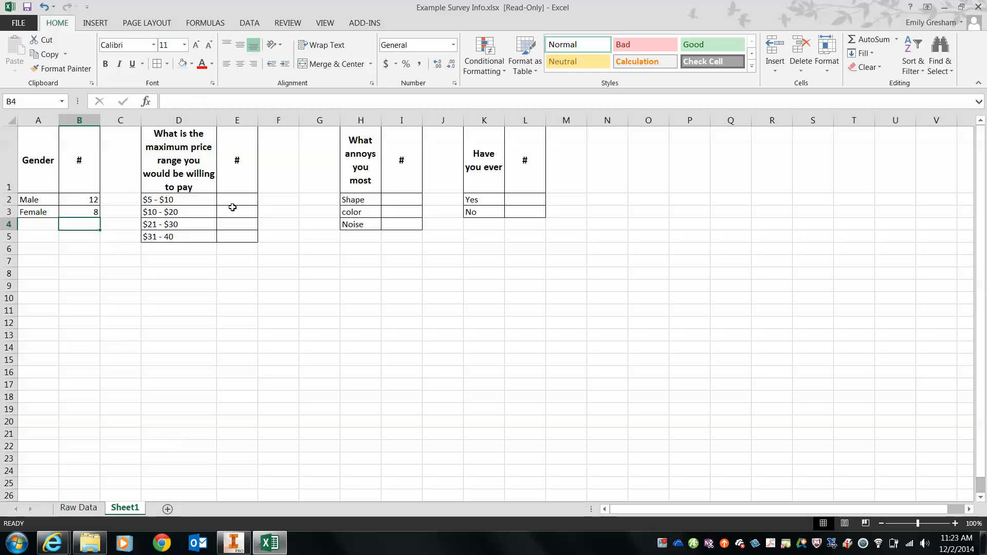
Start a COUNTIF formula in E2 with the absolute range 'Raw Data'!$C:$C.
{"action": "left_click", "coordinate": [243, 200]}
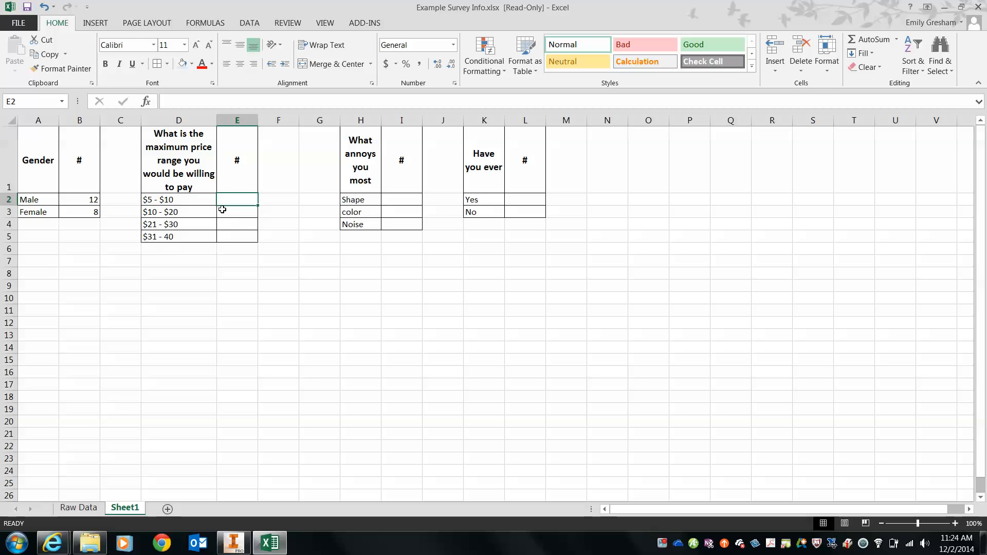
{"action": "left_click", "coordinate": [169, 103]}
{"action": "type", "text": "=cou"}
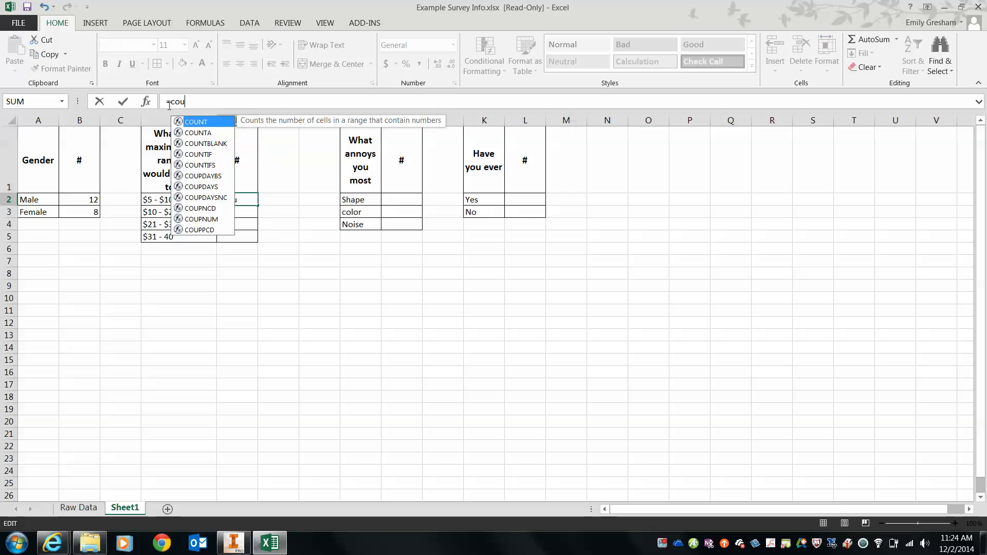
{"action": "type", "text": "ntif"}
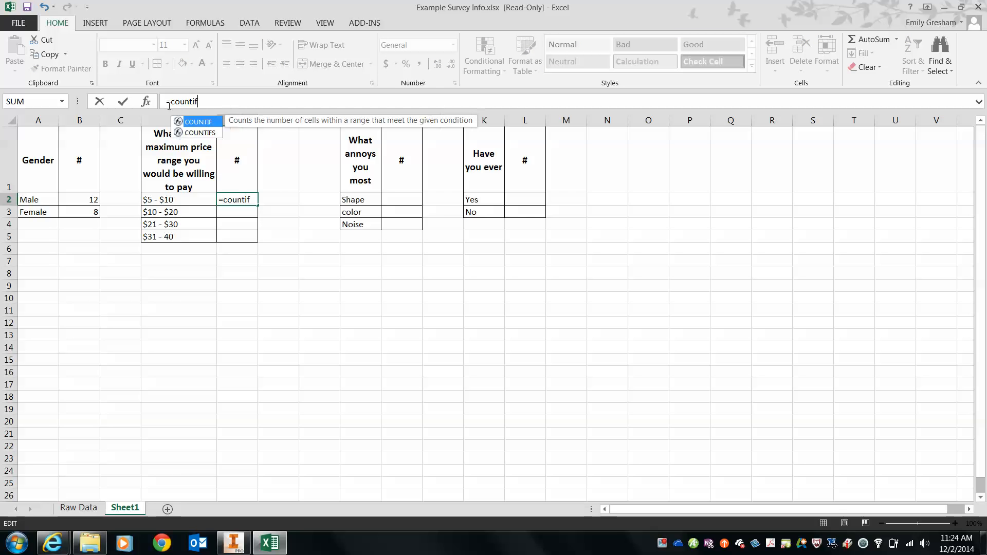
{"action": "type", "text": "("}
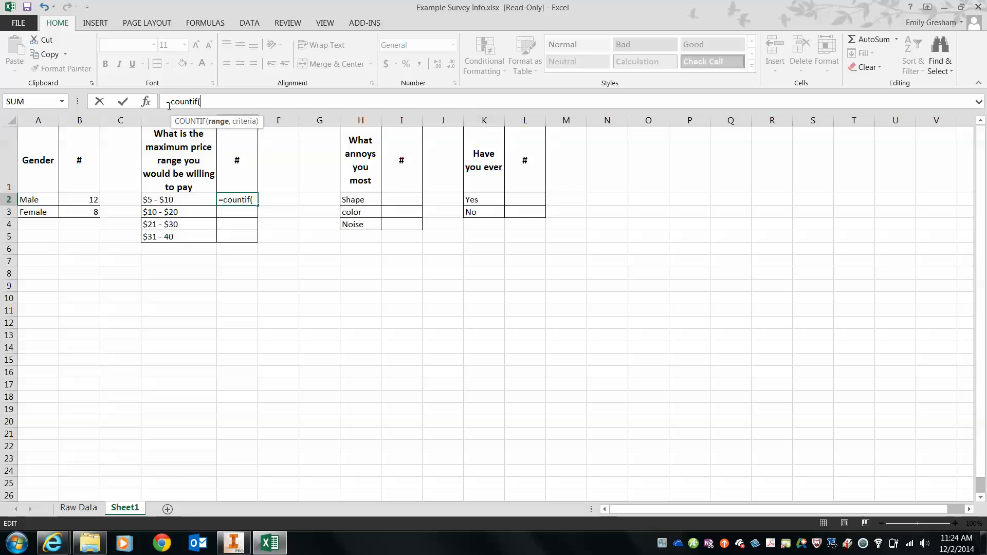
{"action": "left_click", "coordinate": [77, 508]}
{"action": "left_click", "coordinate": [145, 120]}
{"action": "type", "text": ","}
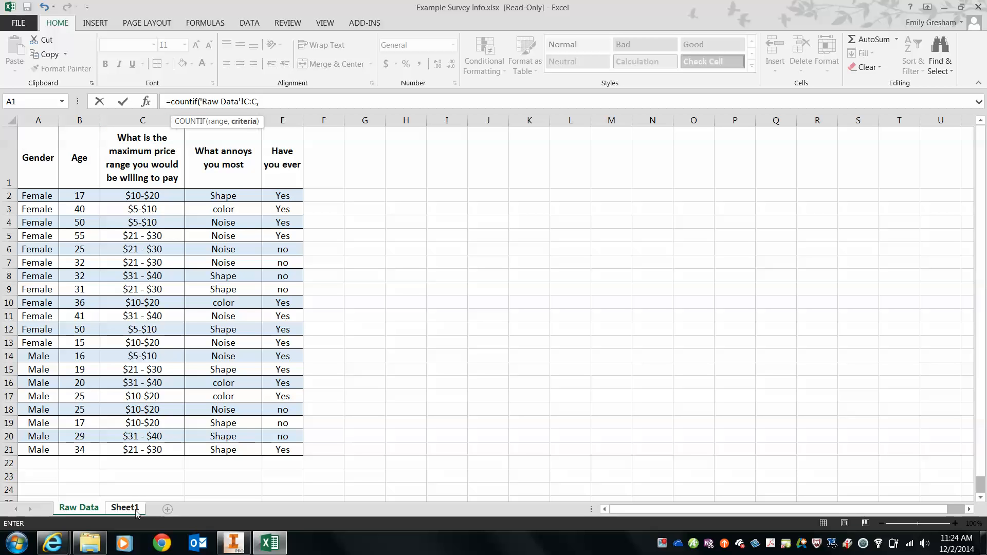
{"action": "left_click", "coordinate": [245, 102]}
{"action": "type", "text": "$"}
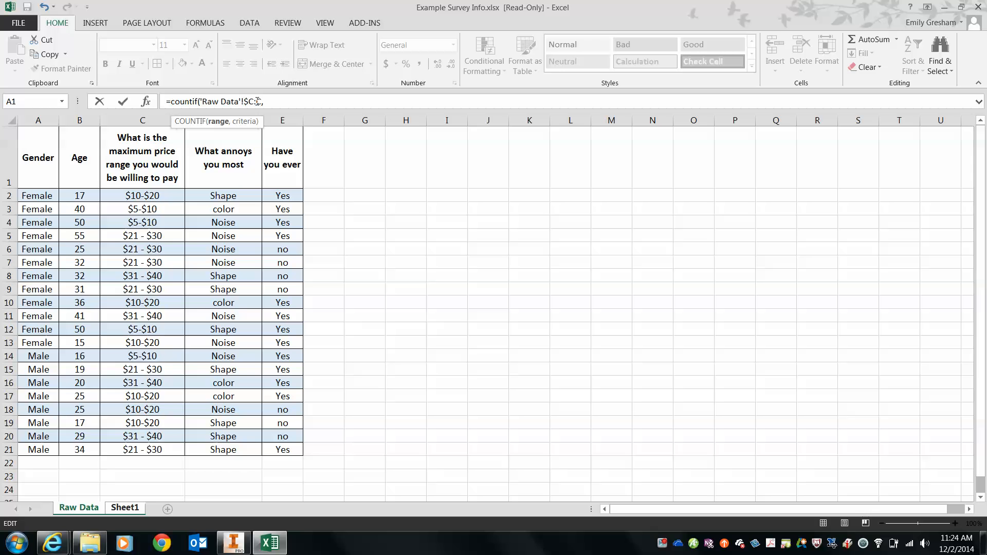
{"action": "left_click", "coordinate": [276, 103]}
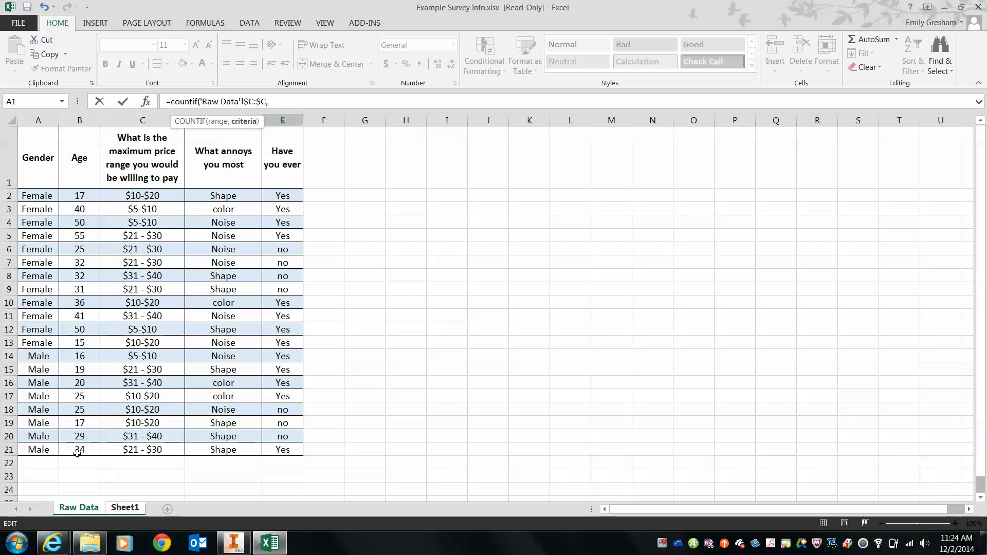
Complete the E2 formula with Sheet1!D2 as its criterion.
{"action": "left_click", "coordinate": [124, 511]}
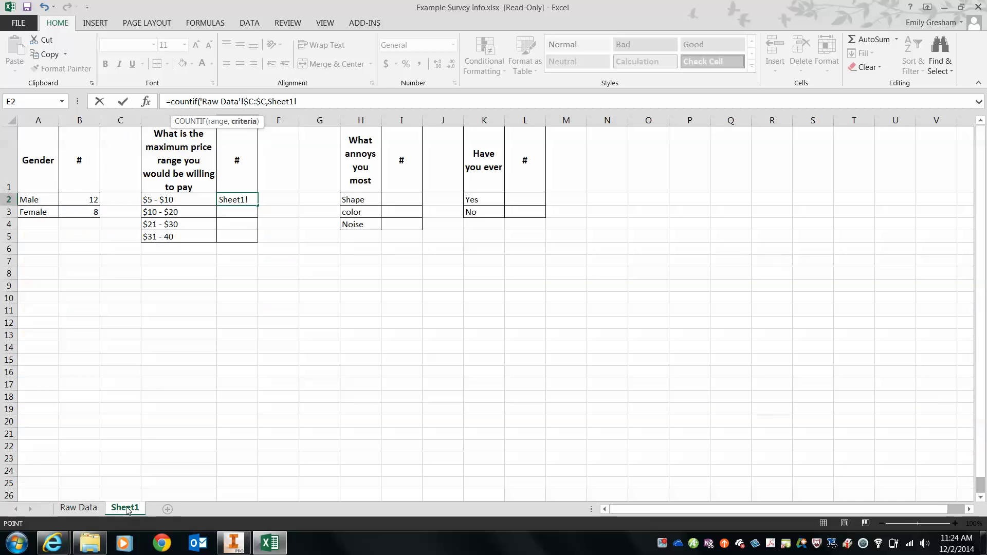
{"action": "left_click", "coordinate": [182, 201]}
{"action": "left_click", "coordinate": [268, 102]}
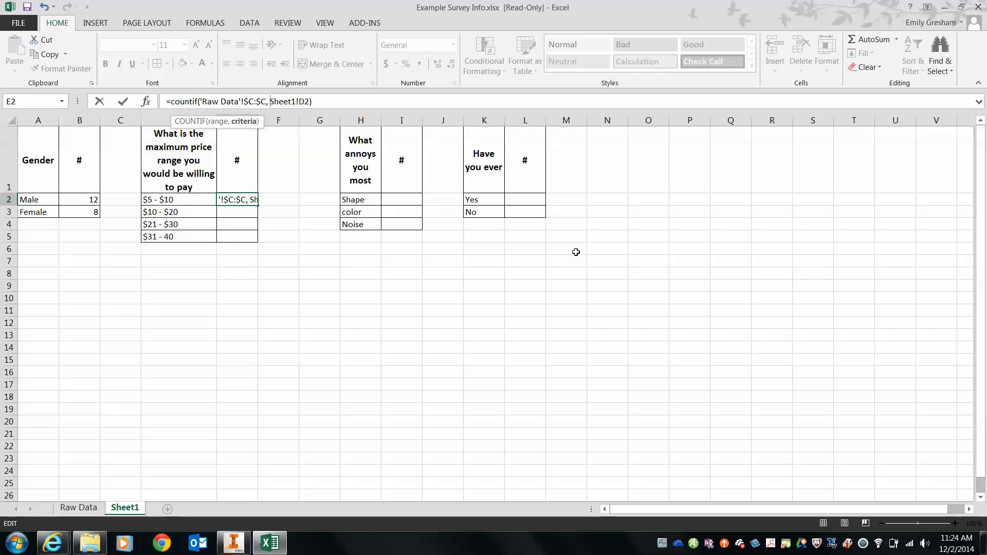
{"action": "key", "text": "Return"}
Try enclosing the Sheet1!D2 criterion of the E2 formula in quotation marks.
{"action": "left_click", "coordinate": [247, 199]}
{"action": "left_click", "coordinate": [280, 101]}
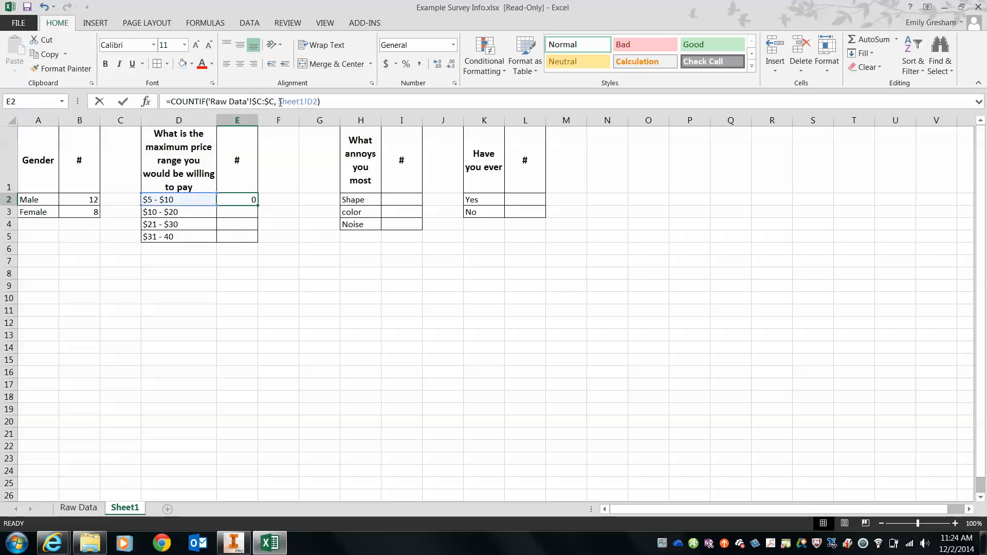
{"action": "type", "text": "\""}
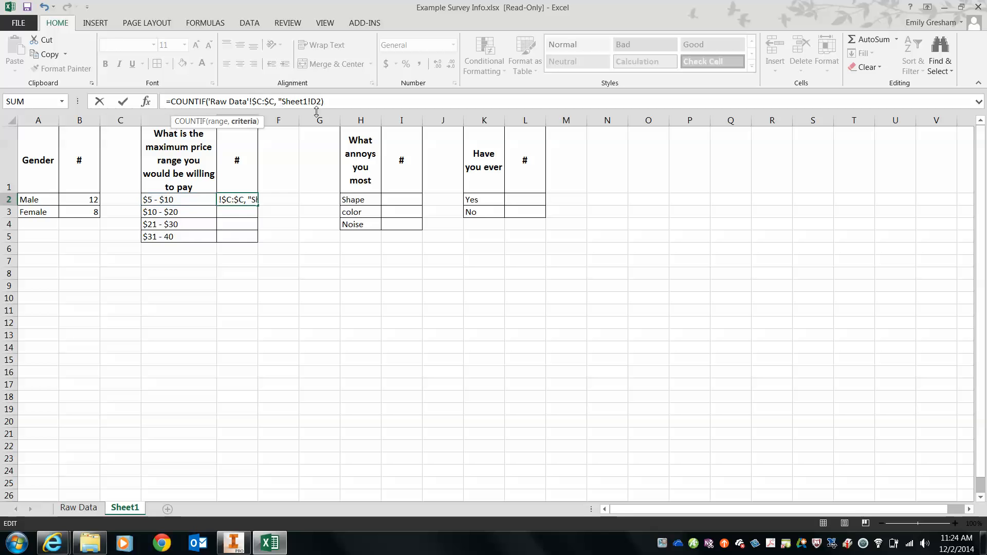
{"action": "type", "text": "\""}
{"action": "key", "text": "Return"}
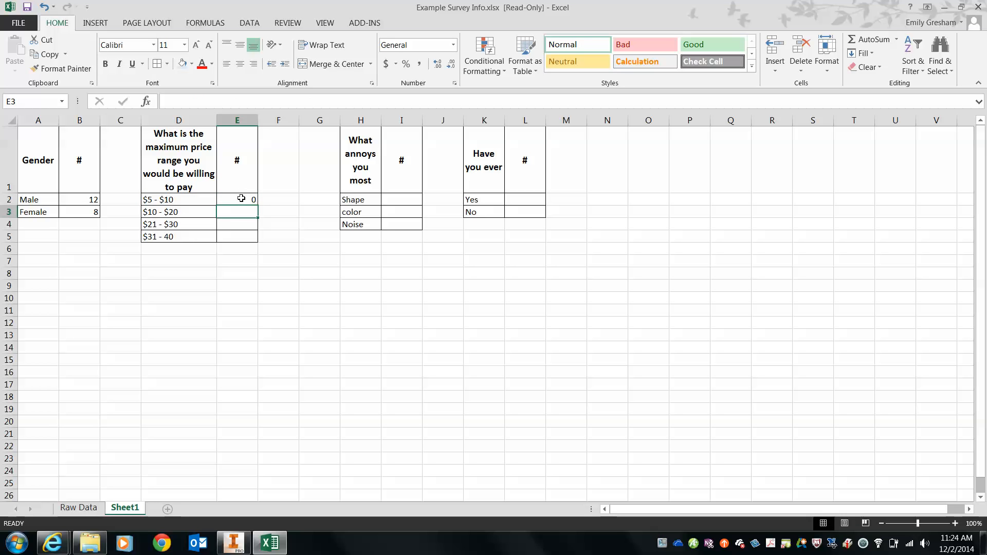
Replace the quoted cell reference in the E2 formula with the literal criterion "$5 - $10".
{"action": "left_click", "coordinate": [243, 200]}
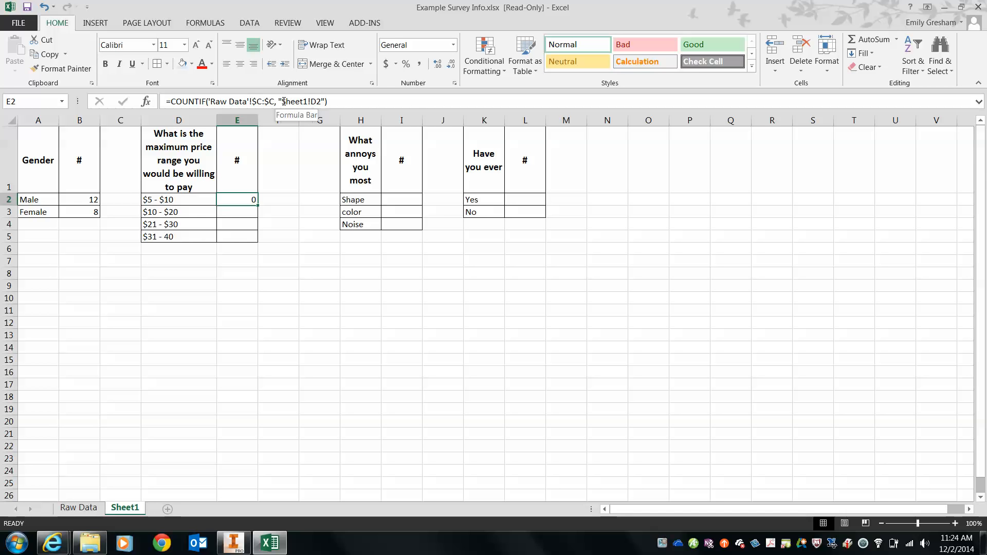
{"action": "left_click_drag", "start_coordinate": [283, 101], "coordinate": [318, 101]}
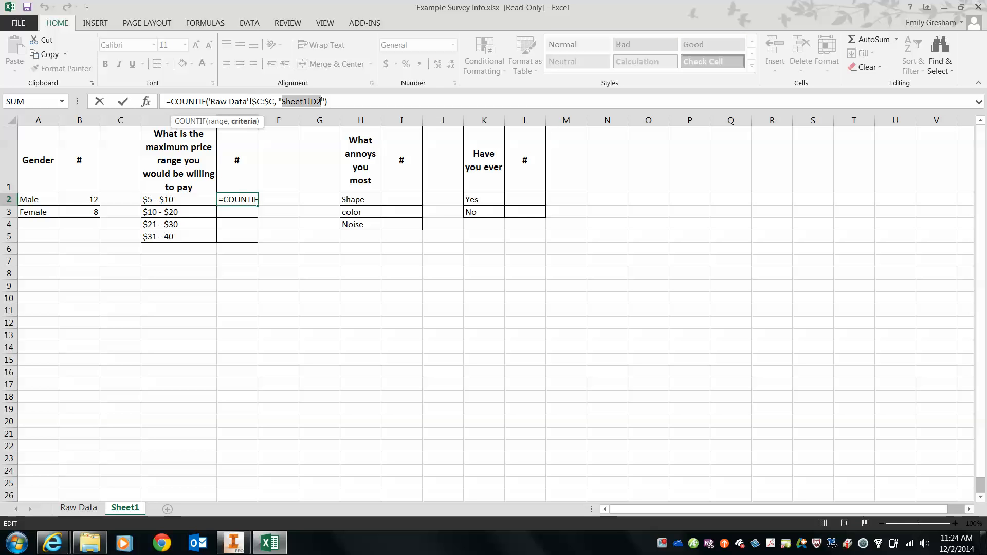
{"action": "type", "text": "$"}
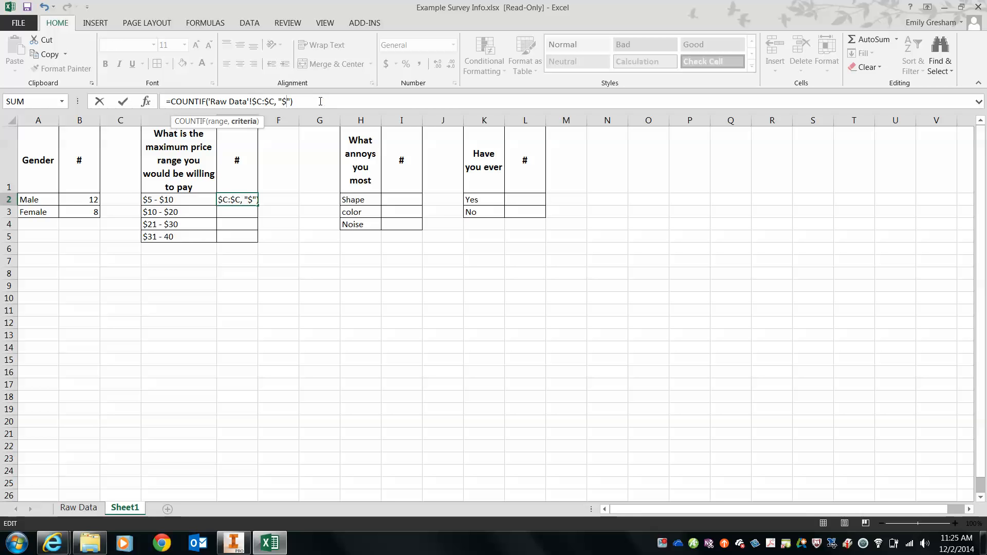
{"action": "type", "text": "5 - 1"}
{"action": "type", "text": "0"}
{"action": "type", "text": "$"}
{"action": "key", "text": "Return"}
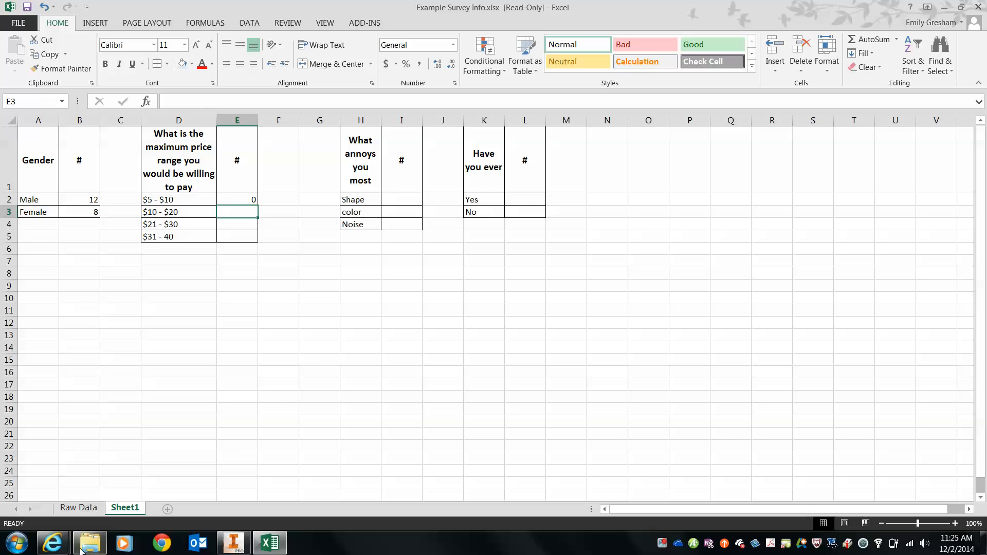
Check how the price ranges are written in Raw Data and try removing the space after the hyphen in E2's criterion.
{"action": "left_click", "coordinate": [78, 508]}
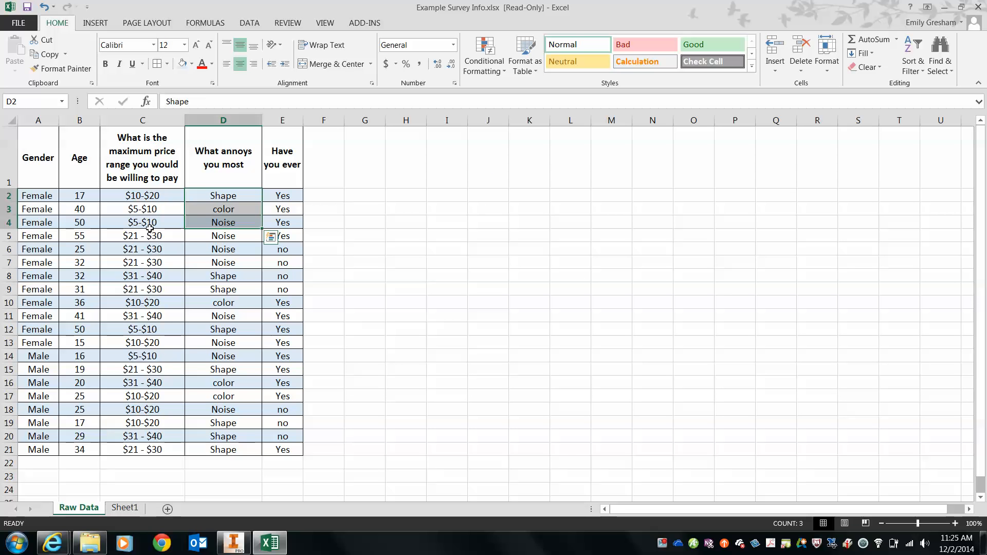
{"action": "left_click", "coordinate": [128, 509]}
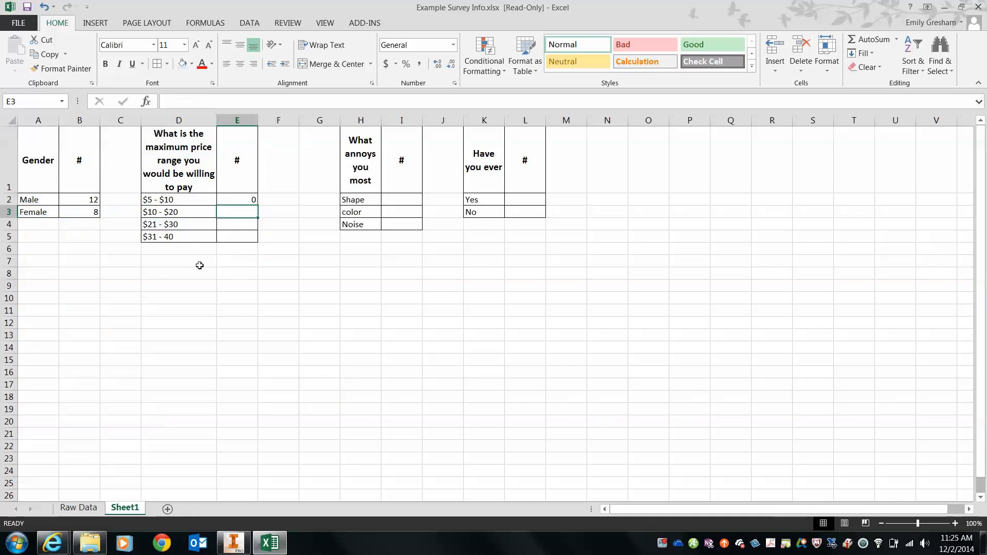
{"action": "left_click", "coordinate": [232, 199]}
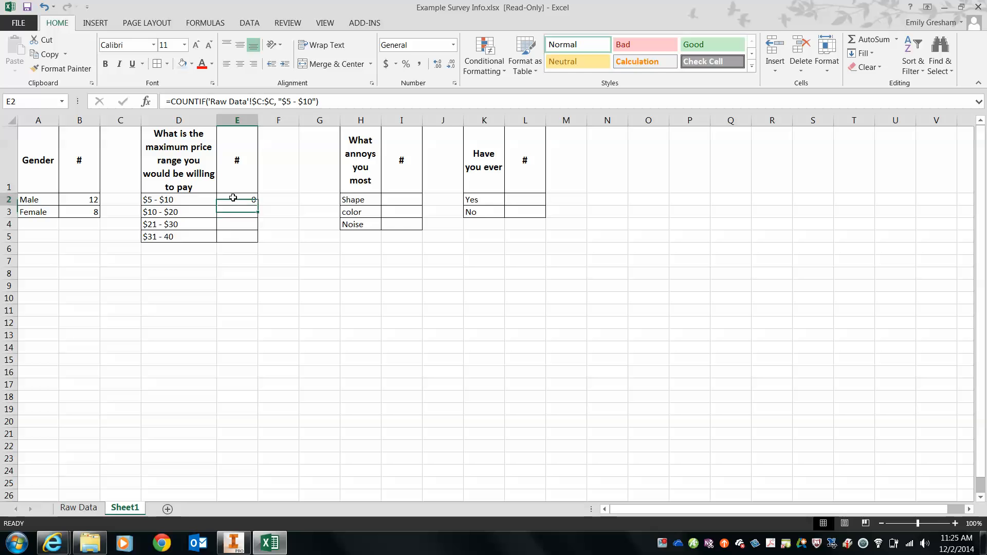
{"action": "left_click", "coordinate": [298, 102]}
{"action": "key", "text": "BackSpace"}
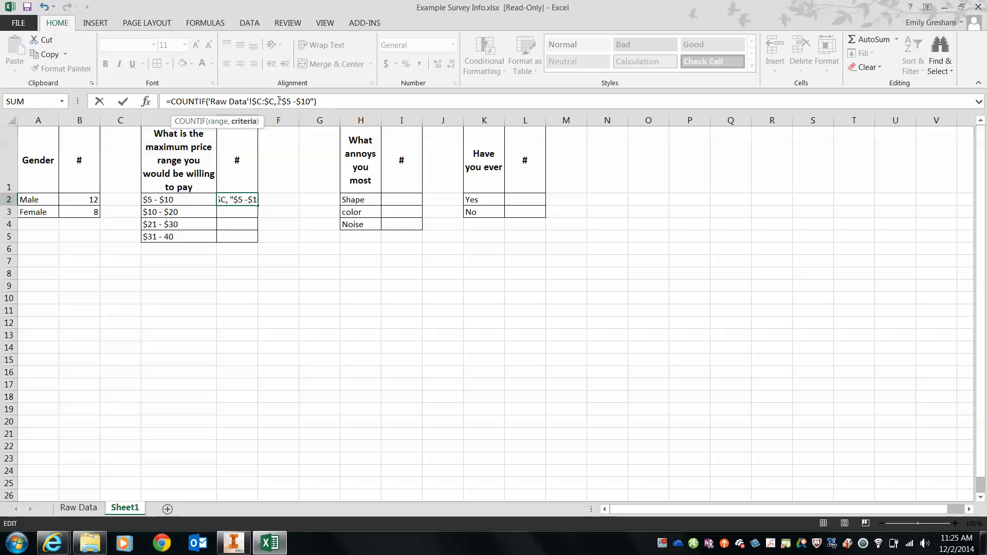
Replace the criterion in the E2 formula with the text of D2, "$5 - $10".
{"action": "left_click_drag", "start_coordinate": [278, 101], "coordinate": [313, 101]}
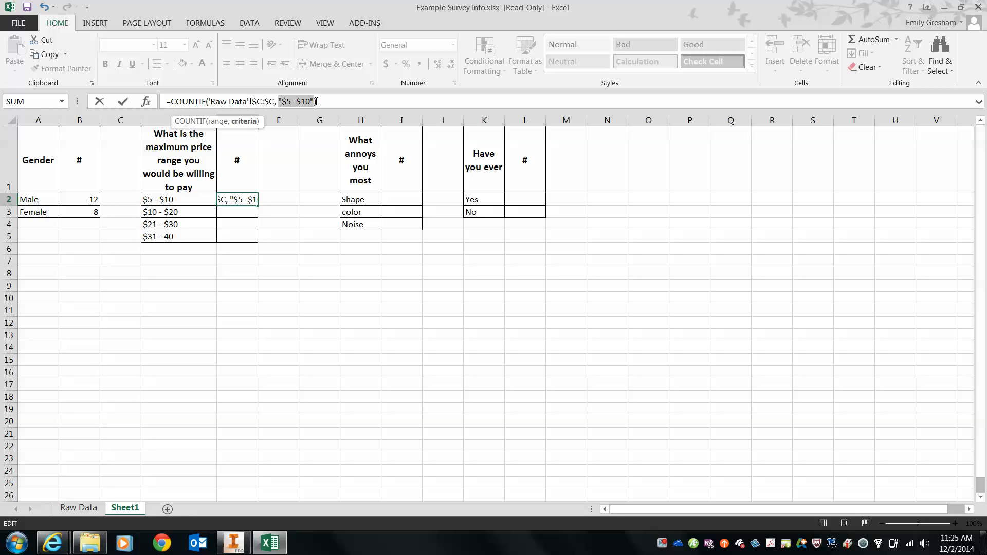
{"action": "key", "text": "BackSpace"}
{"action": "left_click", "coordinate": [162, 202]}
{"action": "key", "text": "F9"}
{"action": "key", "text": "ctrl+Return"}
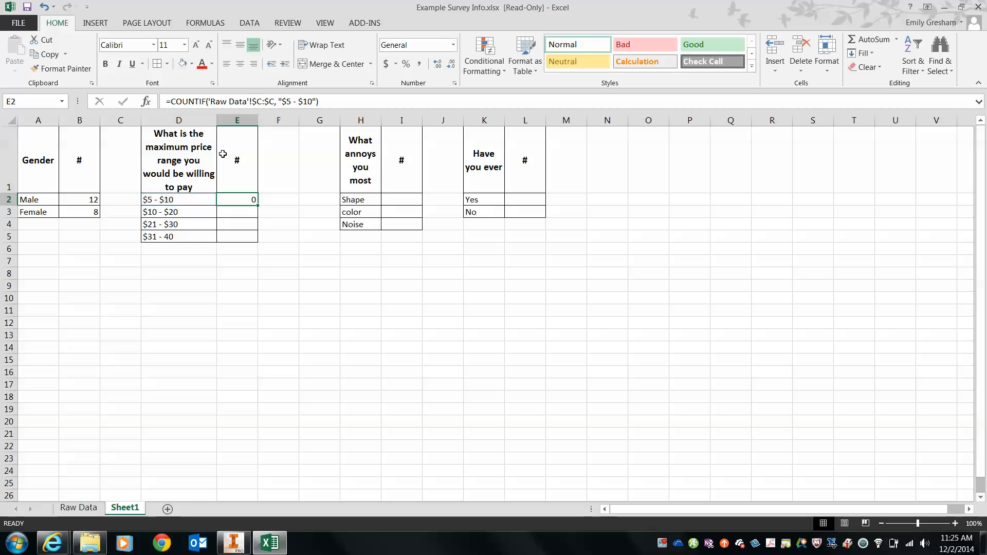
Try to replace the text of D2 with the price range copied from cell C3 of Raw Data.
{"action": "left_click", "coordinate": [176, 199]}
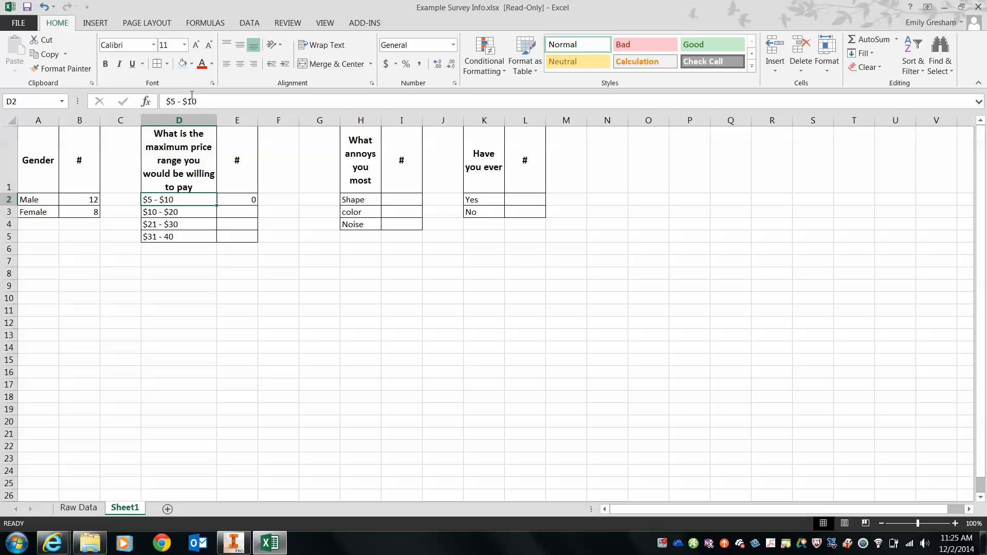
{"action": "left_click", "coordinate": [184, 101]}
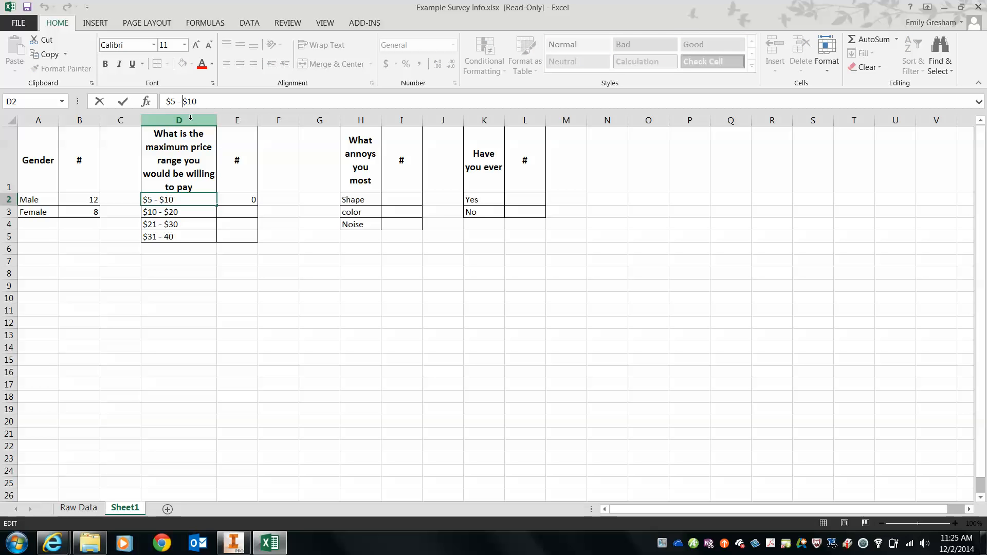
{"action": "left_click", "coordinate": [78, 507]}
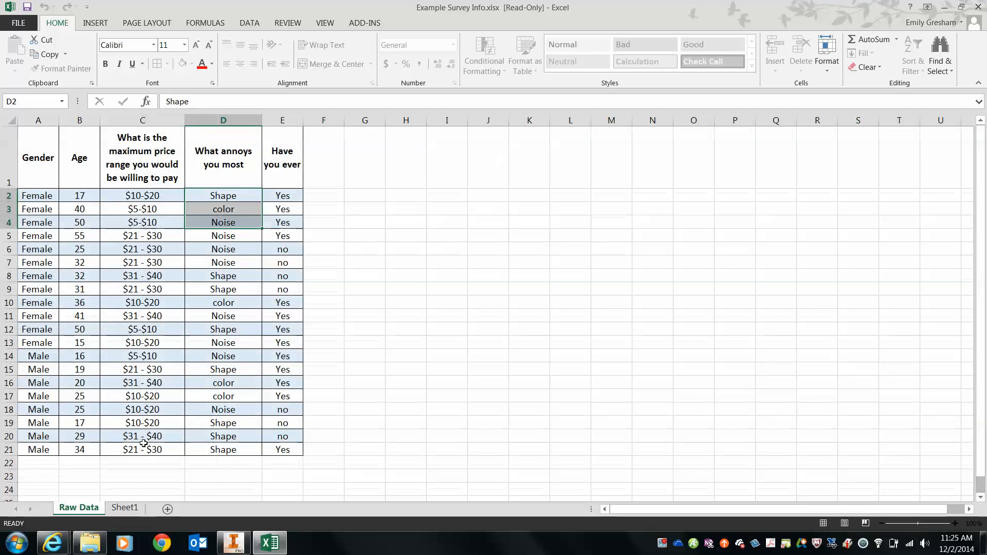
{"action": "left_click", "coordinate": [137, 207]}
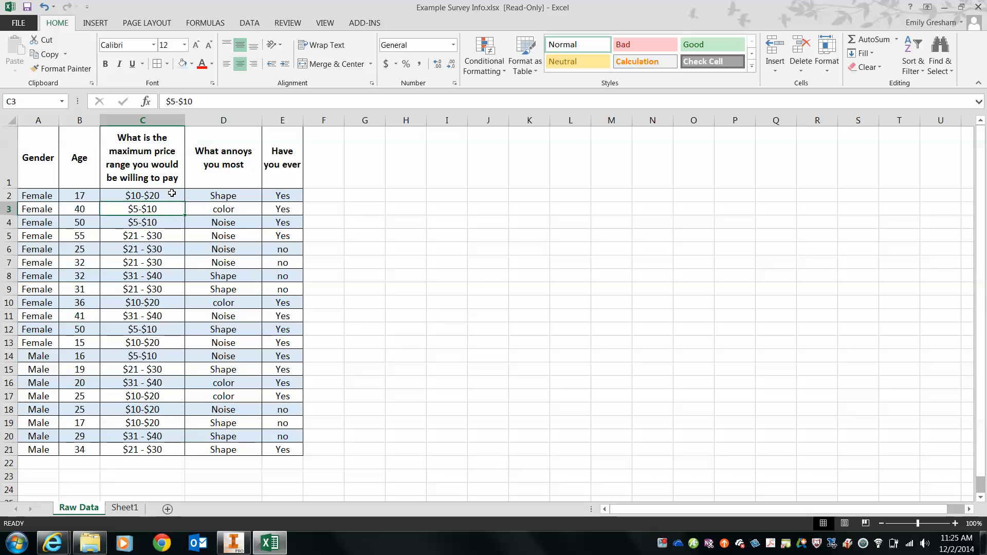
{"action": "key", "text": "ctrl+c"}
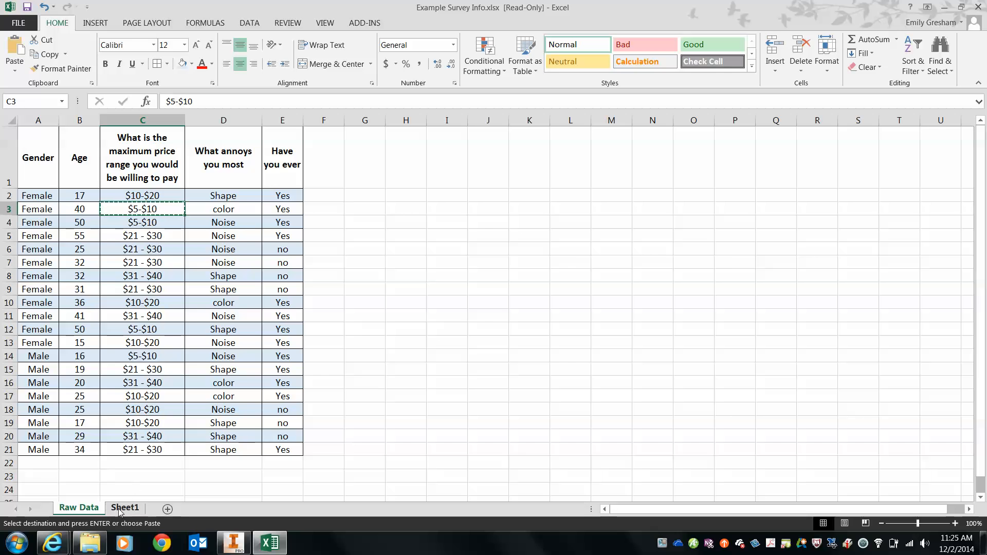
{"action": "left_click", "coordinate": [125, 508]}
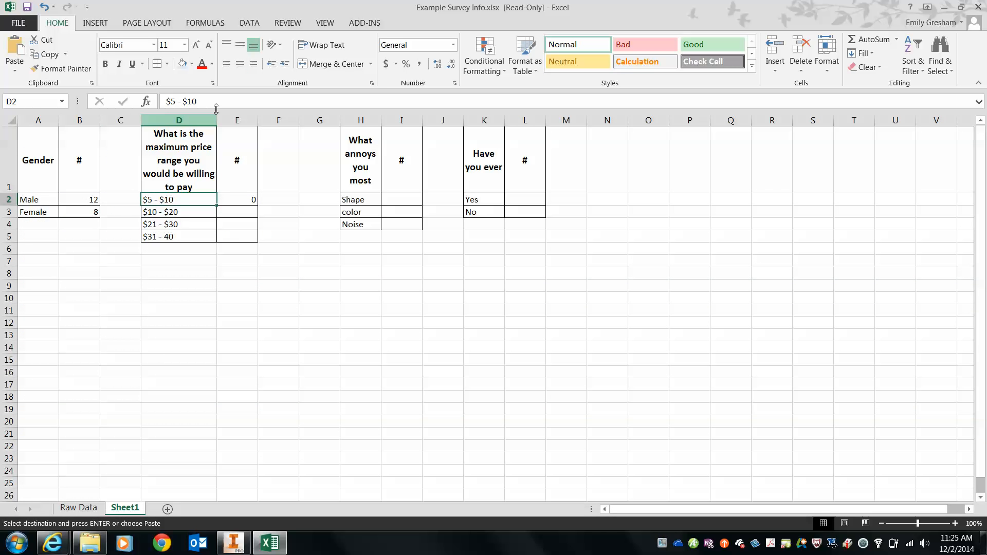
{"action": "left_click_drag", "start_coordinate": [196, 101], "coordinate": [93, 96]}
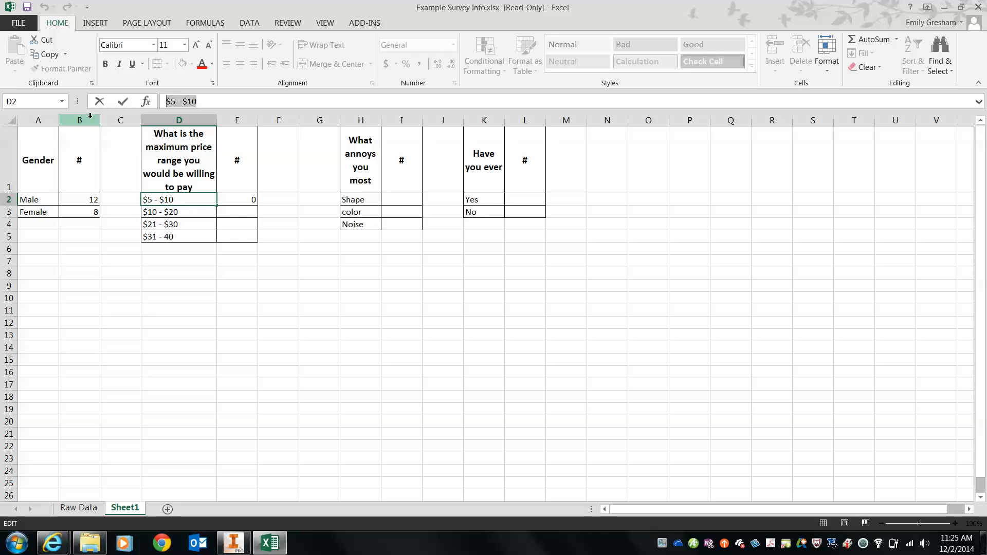
{"action": "key", "text": "Return"}
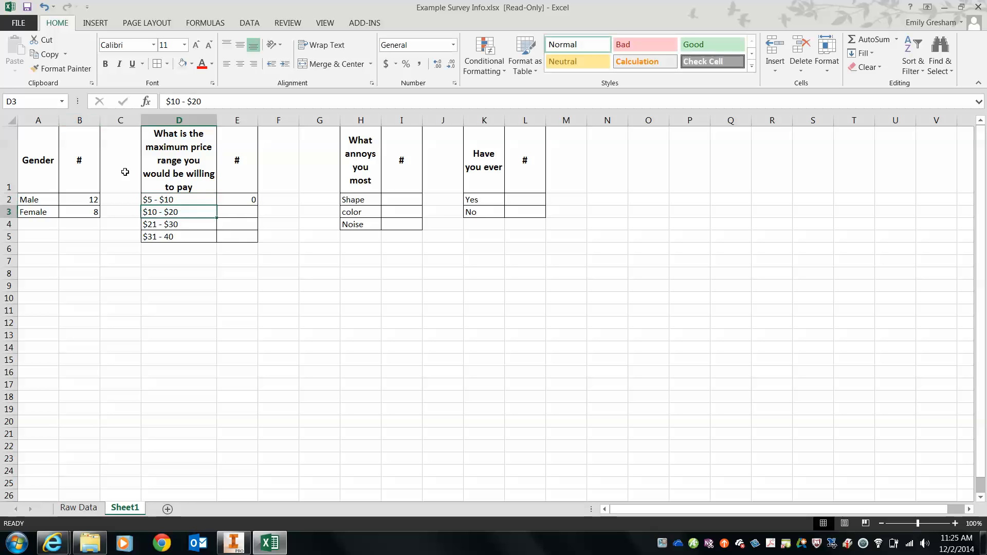
Replace the text of Sheet1's D2 with "$5-$10", copied from the contents of cell C3 in Raw Data.
{"action": "left_click", "coordinate": [178, 199]}
{"action": "left_click", "coordinate": [85, 512]}
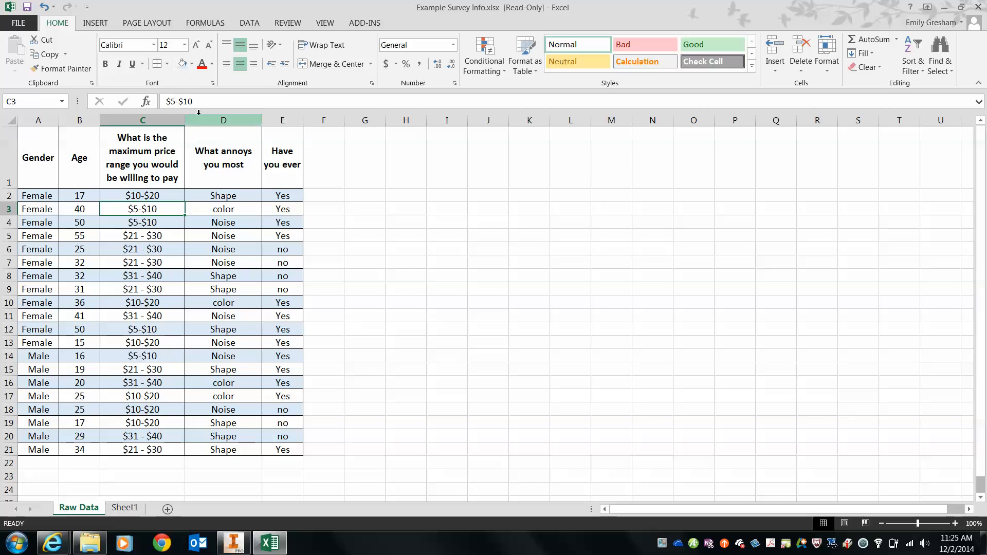
{"action": "left_click_drag", "start_coordinate": [194, 101], "coordinate": [92, 105]}
{"action": "key", "text": "ctrl+c"}
{"action": "key", "text": "Return"}
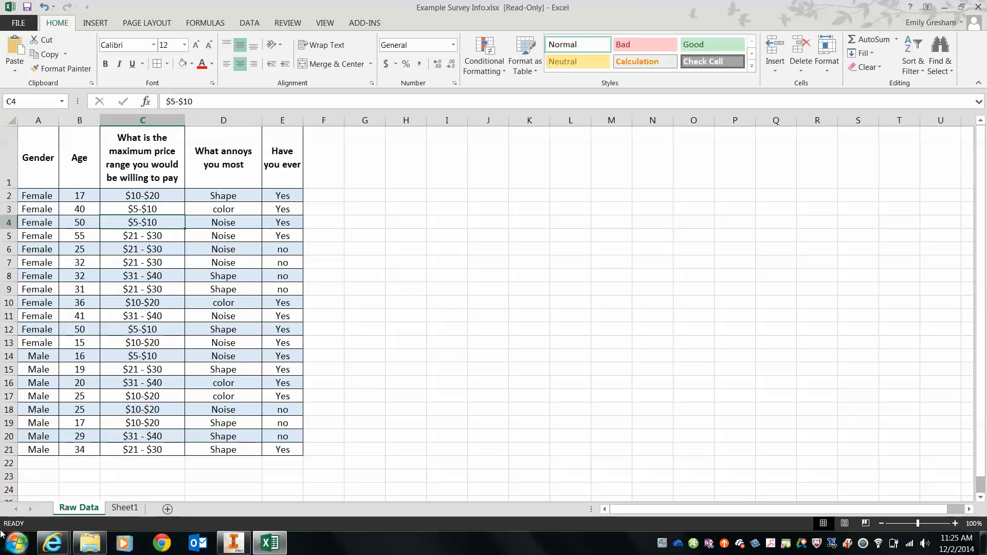
{"action": "left_click", "coordinate": [125, 509]}
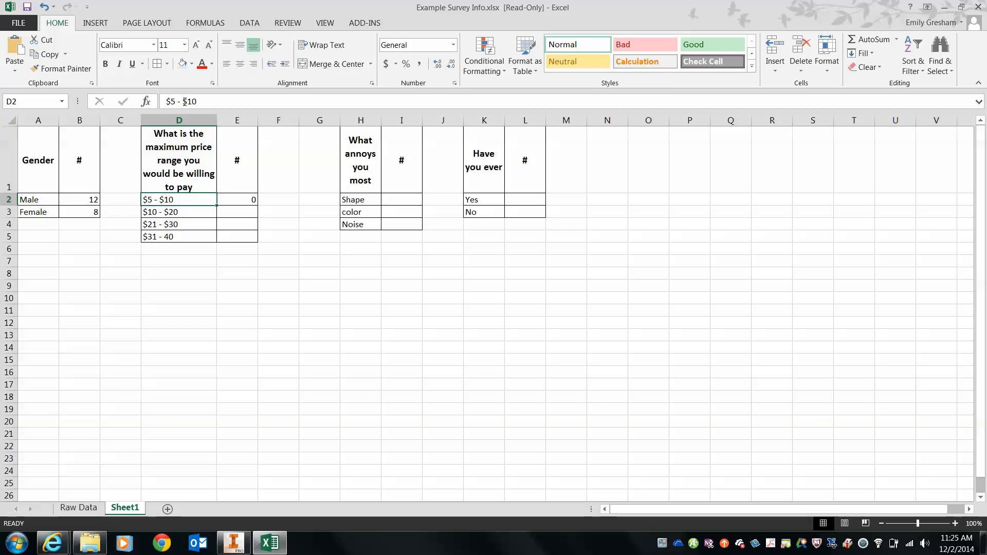
{"action": "left_click_drag", "start_coordinate": [199, 102], "coordinate": [99, 101]}
{"action": "key", "text": "ctrl+v"}
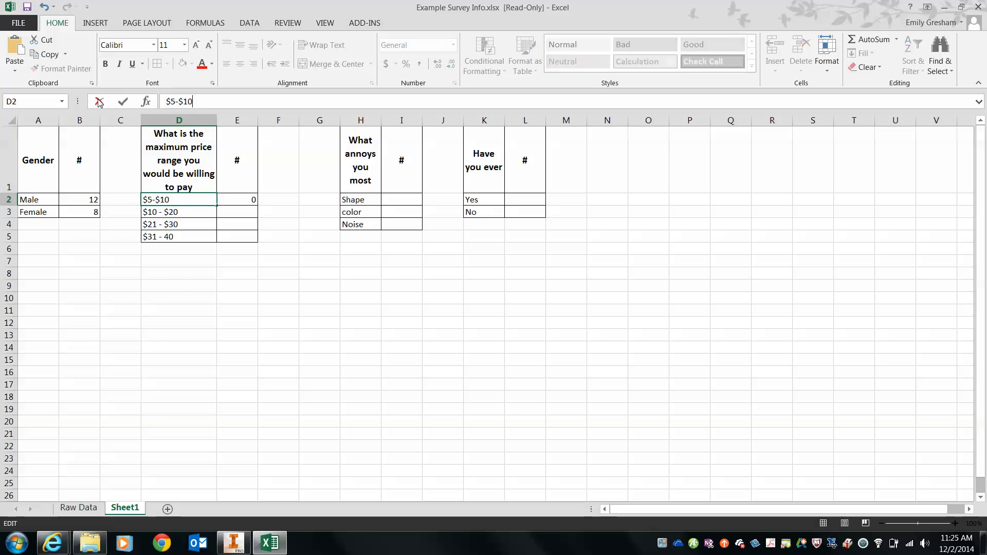
{"action": "key", "text": "Return"}
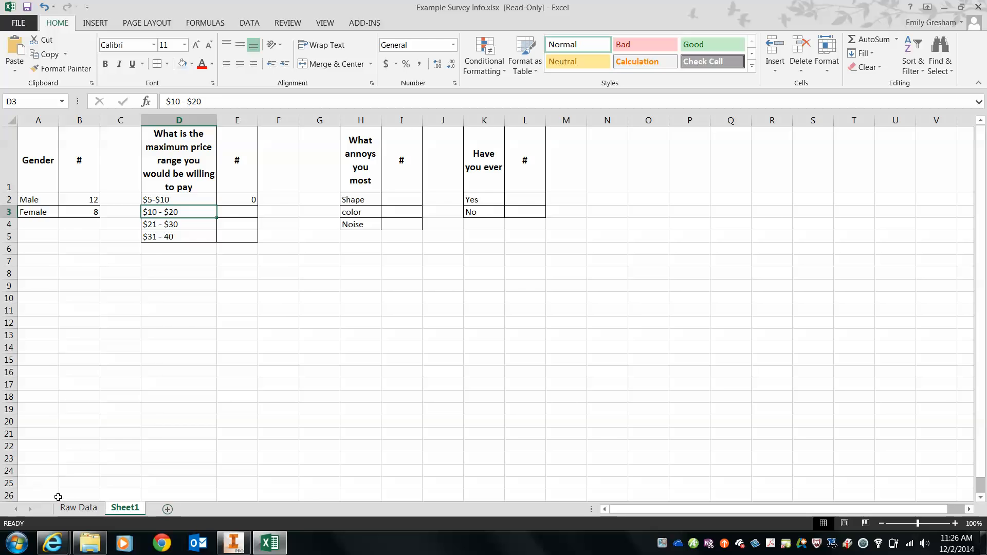
Set D3 on Sheet1 to "$10-$20", matching the spelling in cell C2 of Raw Data.
{"action": "left_click", "coordinate": [79, 508]}
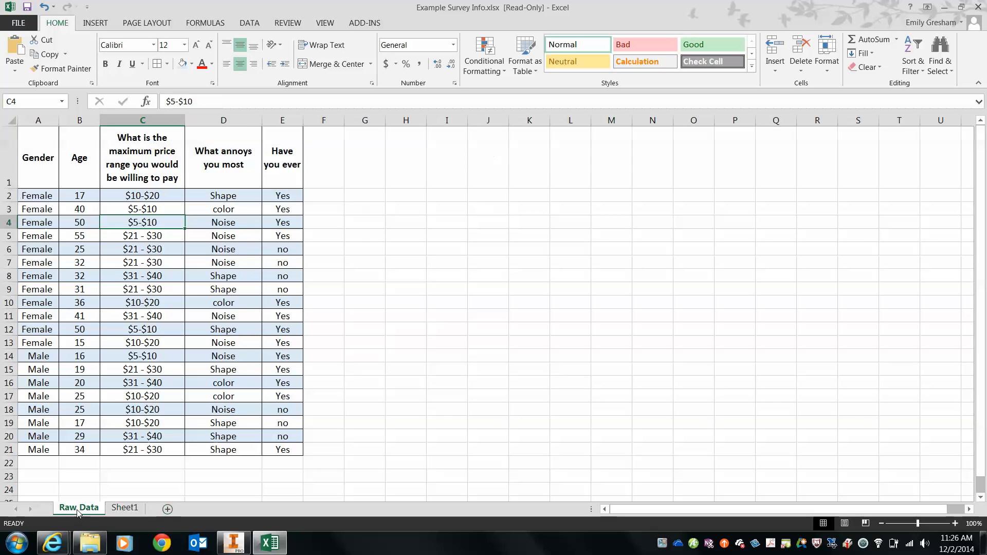
{"action": "left_click", "coordinate": [147, 197]}
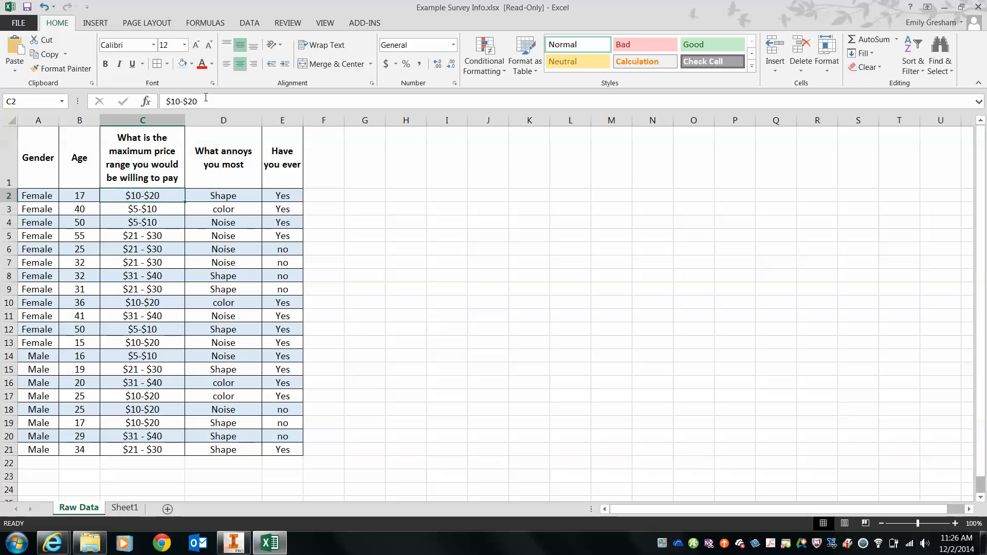
{"action": "left_click_drag", "start_coordinate": [207, 100], "coordinate": [164, 100]}
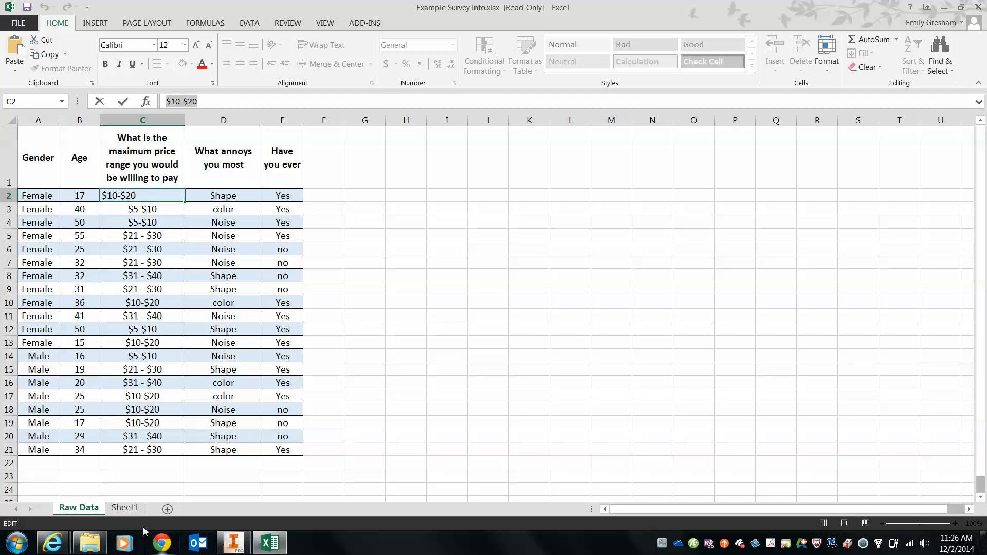
{"action": "key", "text": "Escape"}
{"action": "left_click", "coordinate": [125, 508]}
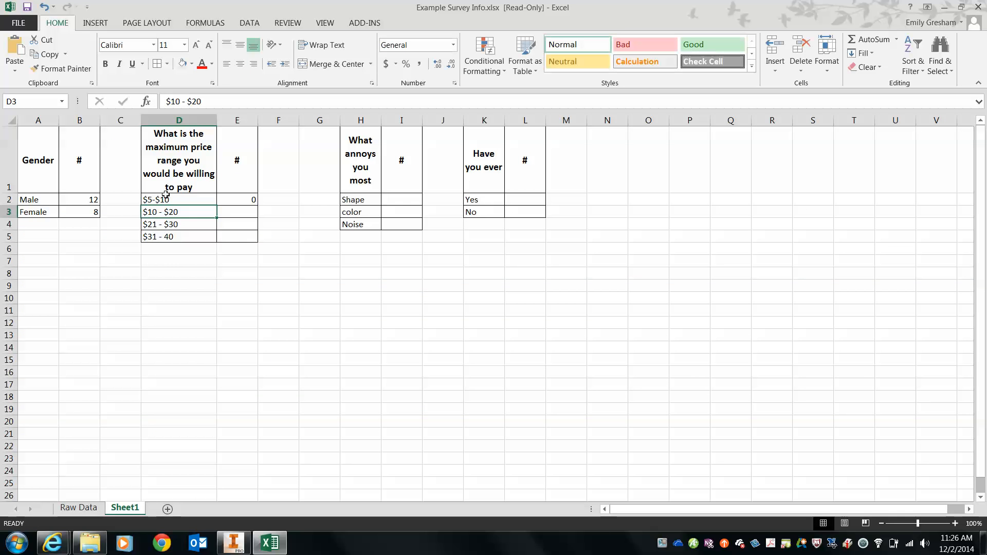
{"action": "left_click_drag", "start_coordinate": [164, 101], "coordinate": [203, 101]}
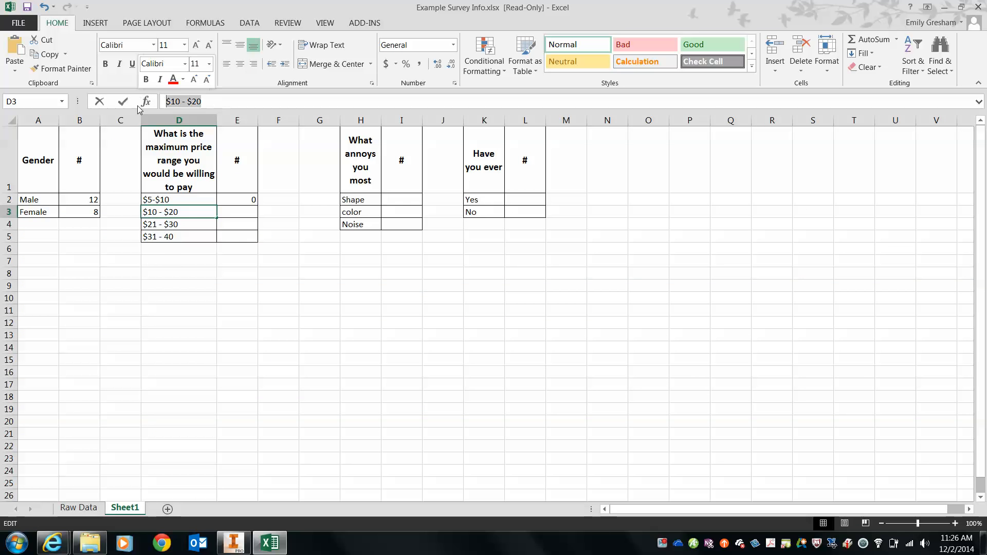
{"action": "type", "text": "$10-$20"}
{"action": "key", "text": "Return"}
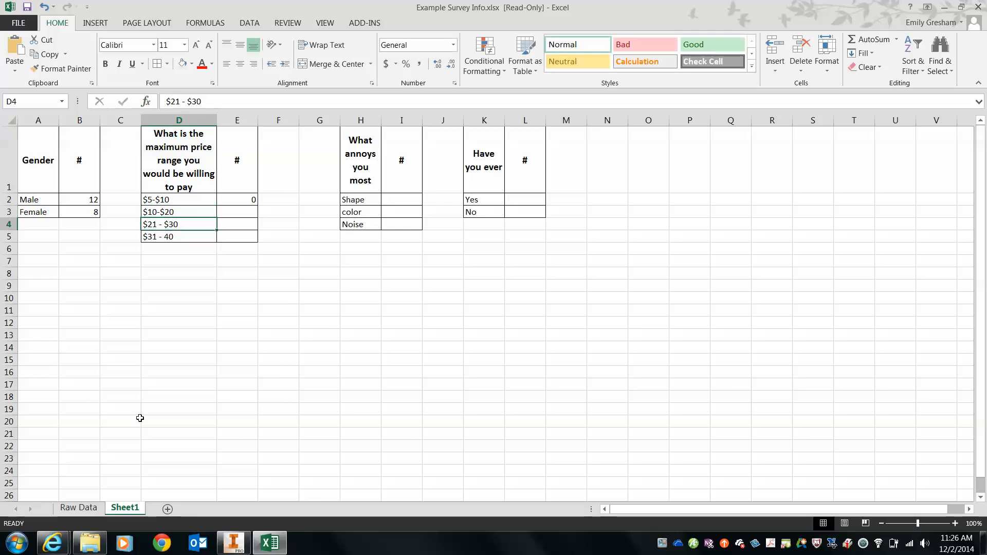
Overwrite D4 on Sheet1 with a copy of the "$21 - $30" cell C5 from Raw Data.
{"action": "left_click", "coordinate": [81, 508]}
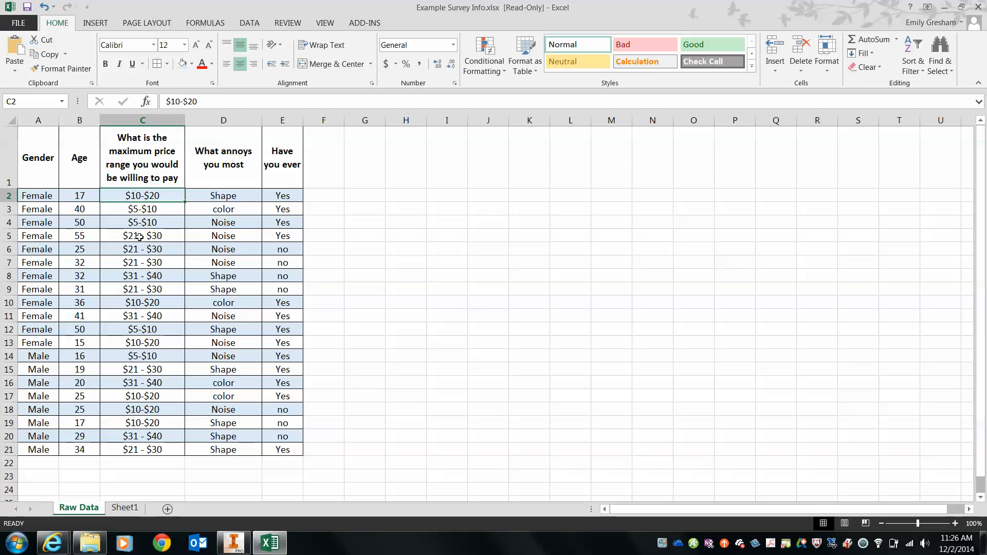
{"action": "left_click", "coordinate": [139, 237]}
{"action": "key", "text": "ctrl+c"}
{"action": "left_click", "coordinate": [125, 508]}
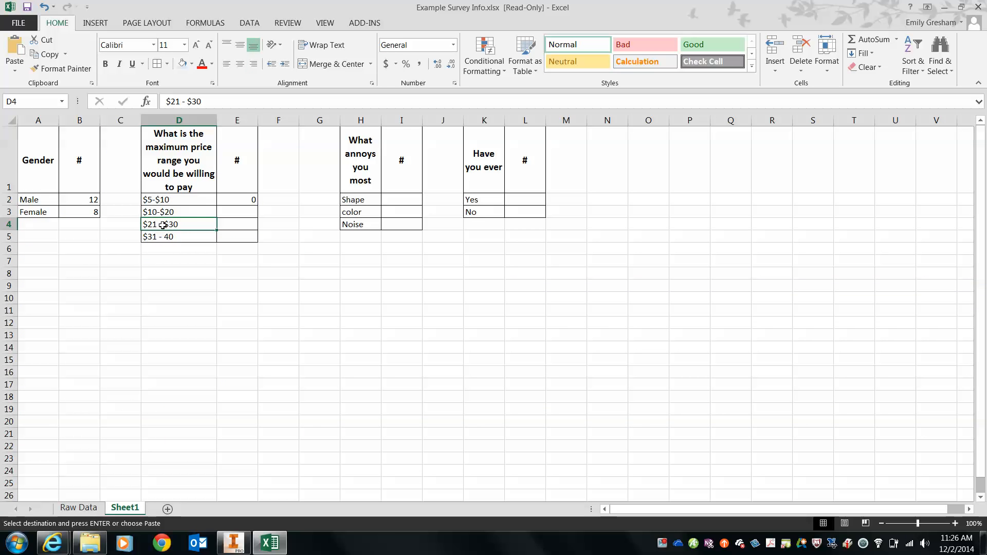
{"action": "key", "text": "ctrl+v"}
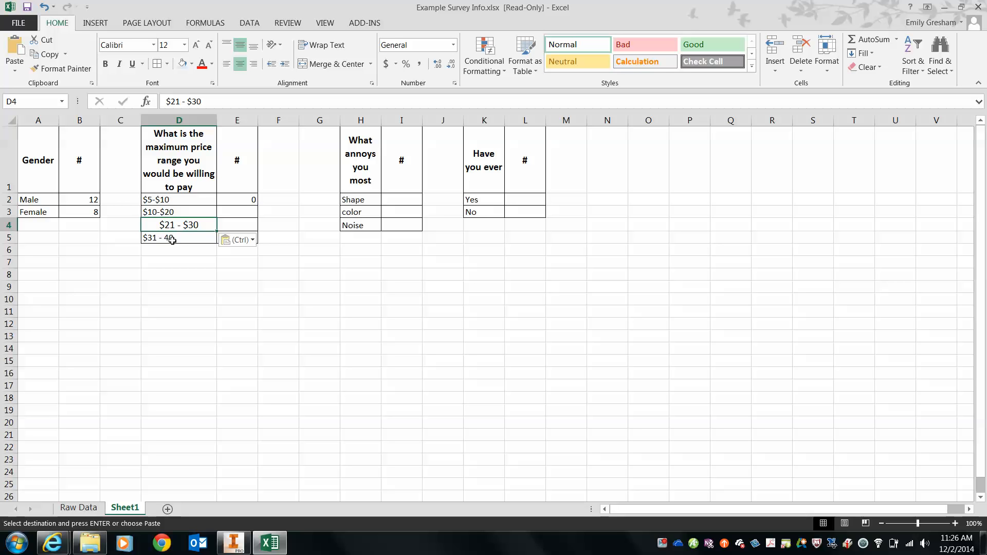
Overwrite D5 on Sheet1 with a copy of the "$31 - $40" cell C11 from Raw Data.
{"action": "left_click", "coordinate": [198, 238]}
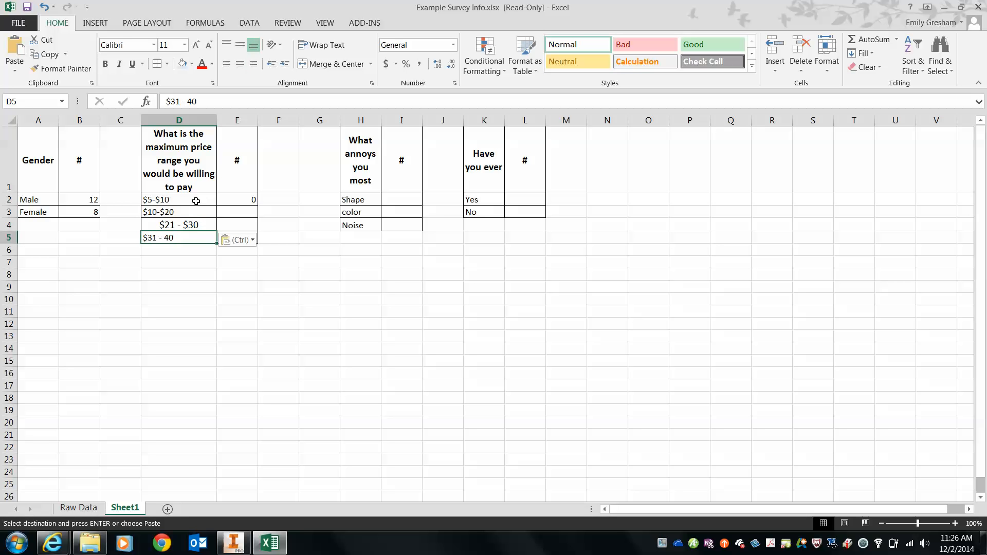
{"action": "left_click", "coordinate": [80, 508]}
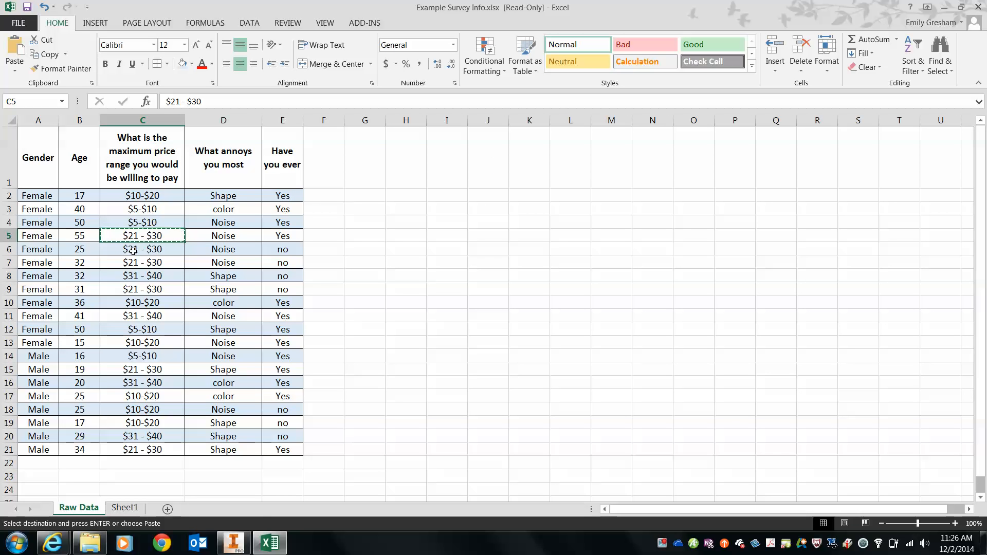
{"action": "left_click", "coordinate": [134, 317]}
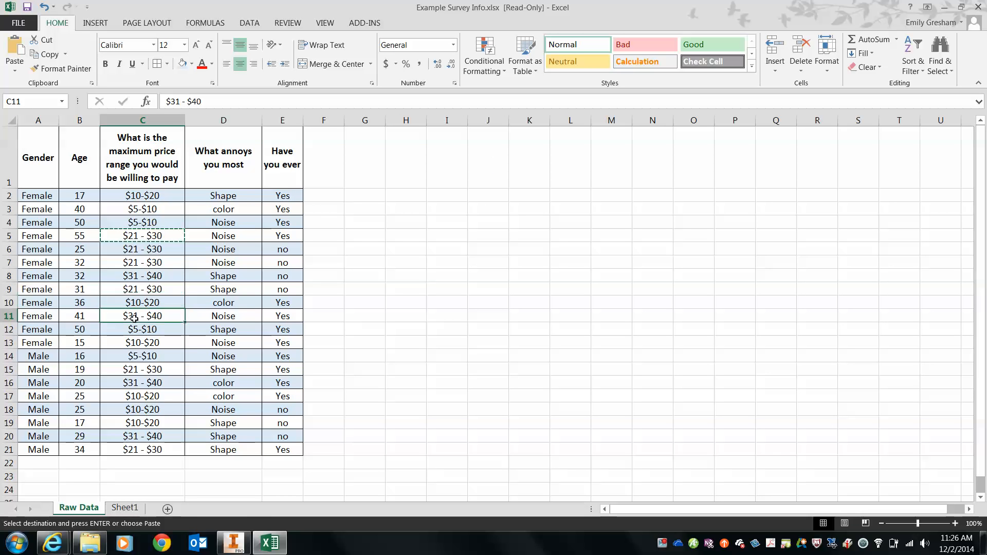
{"action": "left_click", "coordinate": [125, 508]}
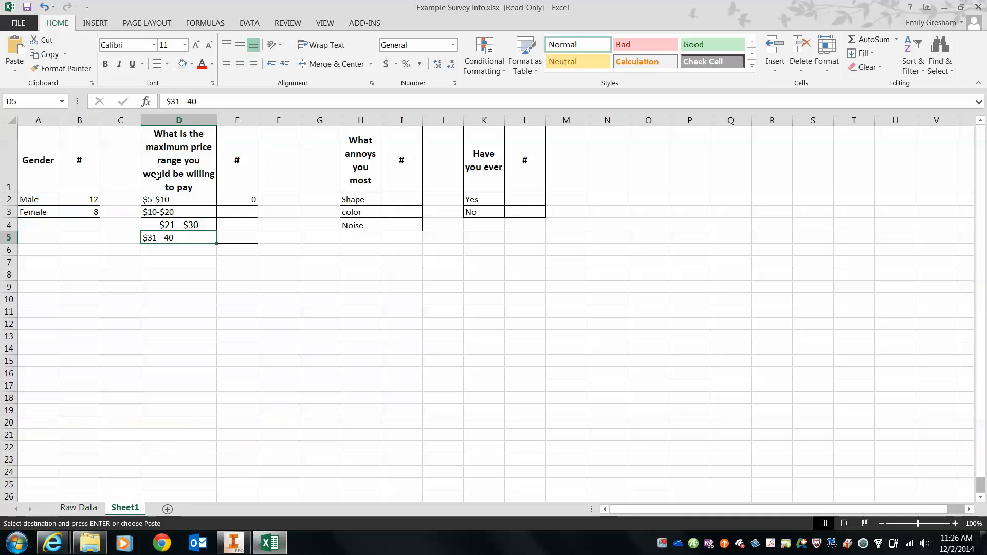
{"action": "key", "text": "ctrl+v"}
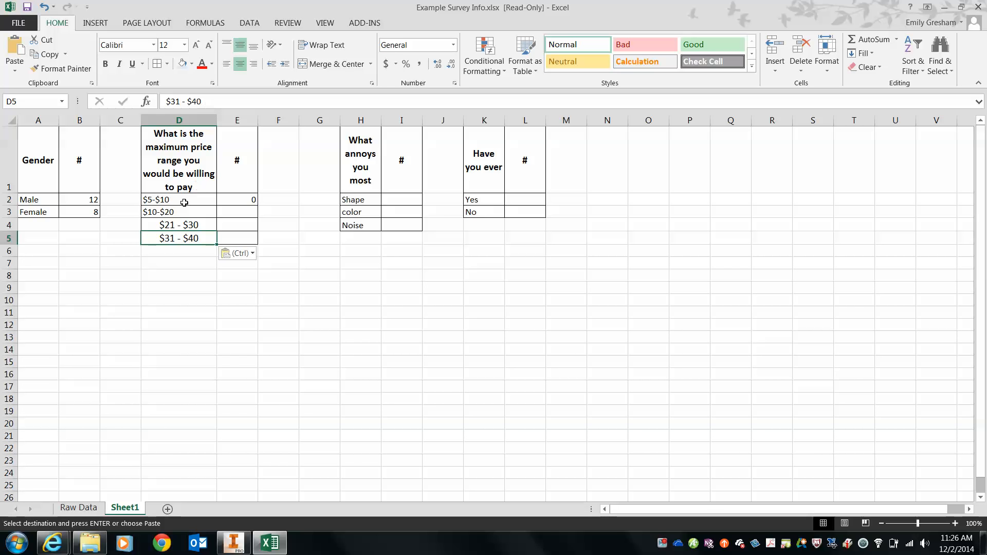
Center the price ranges in D2:D5, then center all cells of Sheet1 both horizontally and vertically.
{"action": "left_click_drag", "start_coordinate": [175, 199], "coordinate": [179, 238]}
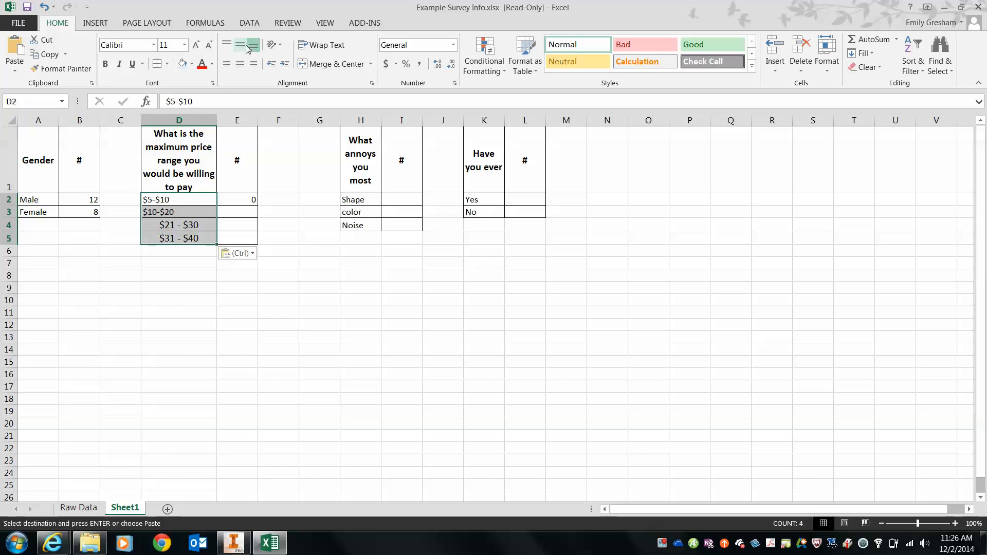
{"action": "left_click", "coordinate": [240, 64]}
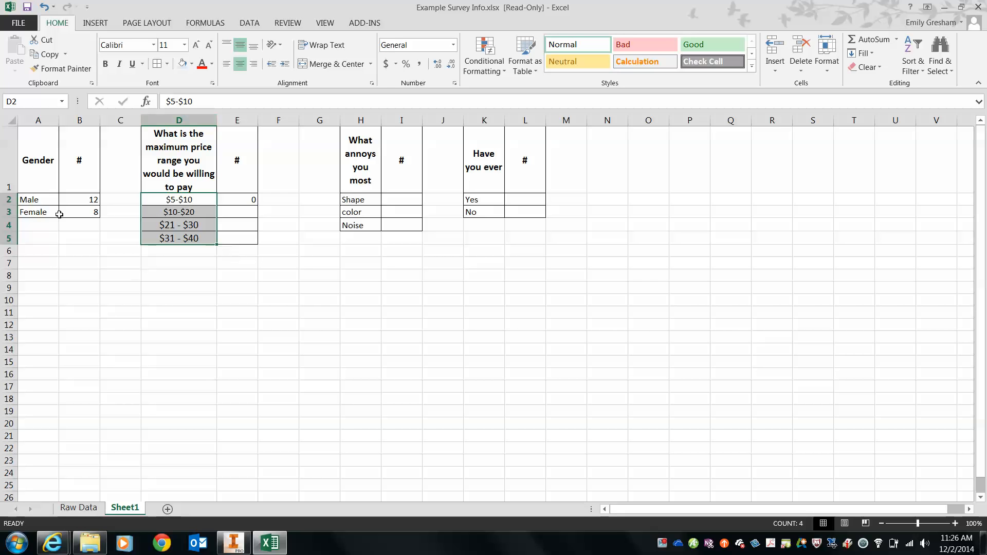
{"action": "left_click", "coordinate": [9, 120]}
{"action": "left_click", "coordinate": [241, 45]}
{"action": "left_click", "coordinate": [240, 45]}
{"action": "left_click", "coordinate": [253, 65]}
{"action": "left_click", "coordinate": [240, 64]}
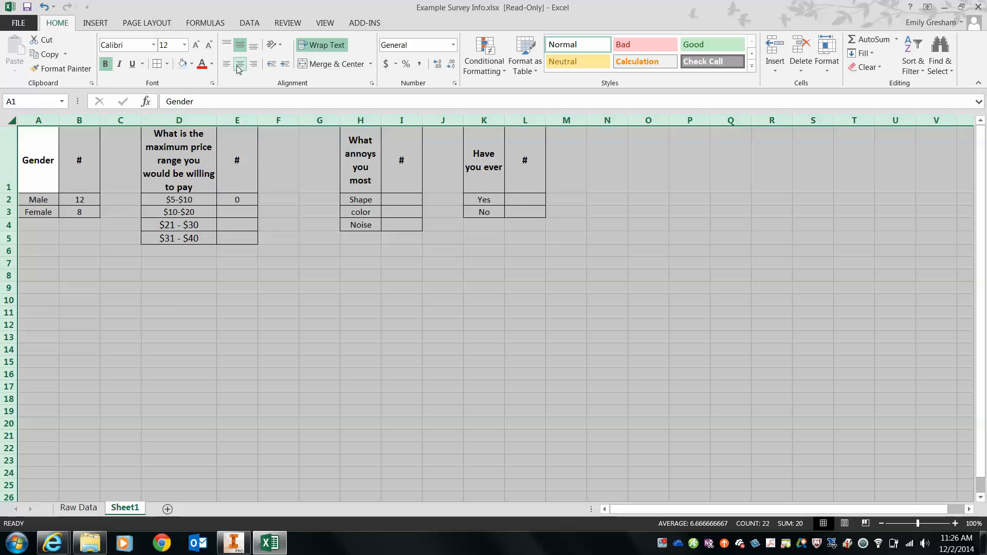
{"action": "left_click", "coordinate": [182, 276]}
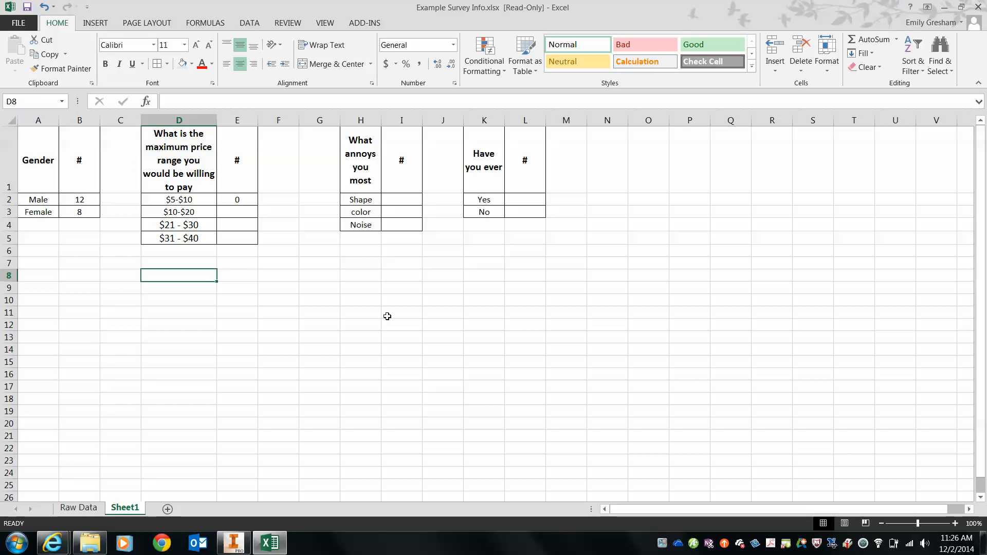
Try to replace the "$5 - $10" criterion in the E2 formula with one taken from Raw Data.
{"action": "left_click", "coordinate": [235, 200]}
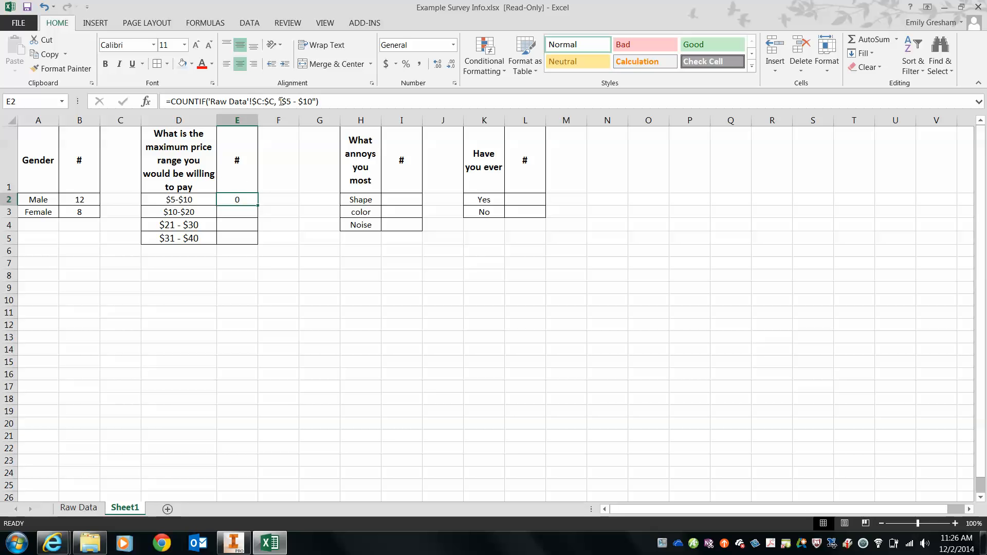
{"action": "left_click_drag", "start_coordinate": [279, 101], "coordinate": [317, 101]}
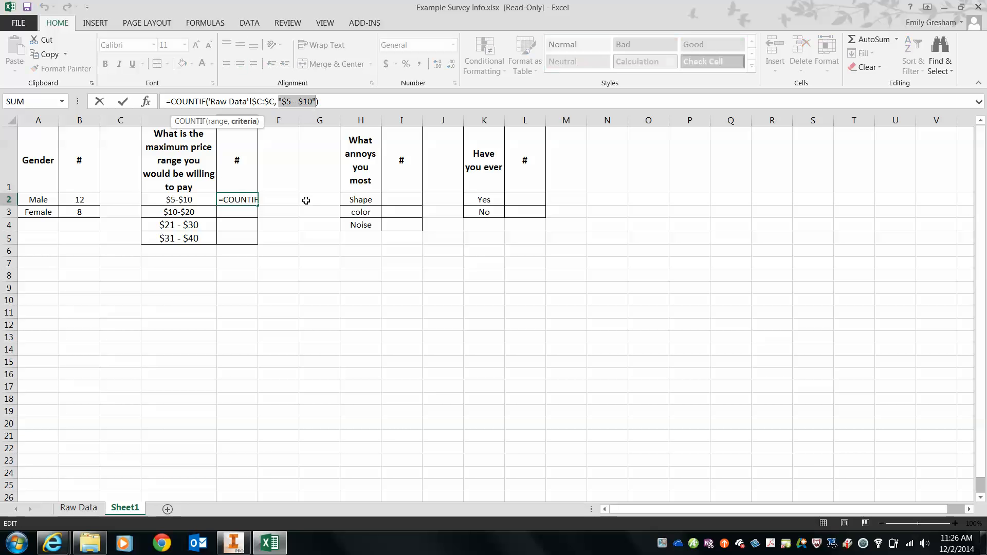
{"action": "key", "text": "Delete"}
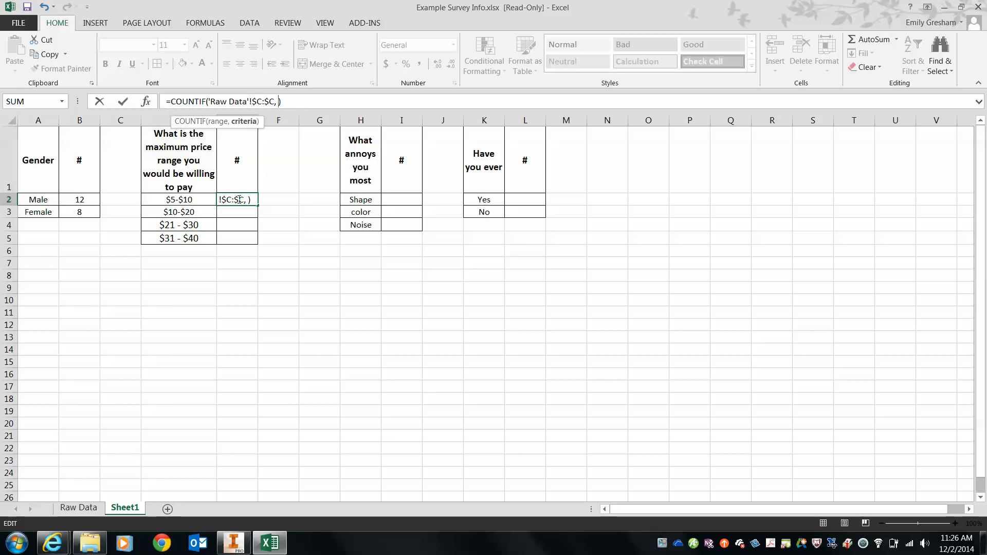
{"action": "left_click", "coordinate": [91, 509]}
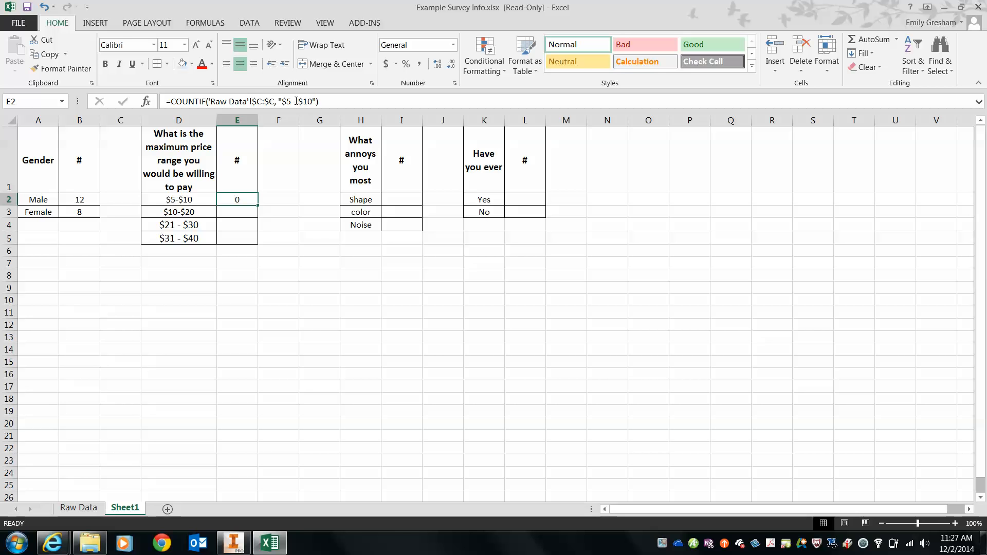
Replace the quoted price criterion in the E2 COUNTIF formula with a reference to cell D2.
{"action": "left_click_drag", "start_coordinate": [278, 101], "coordinate": [317, 99]}
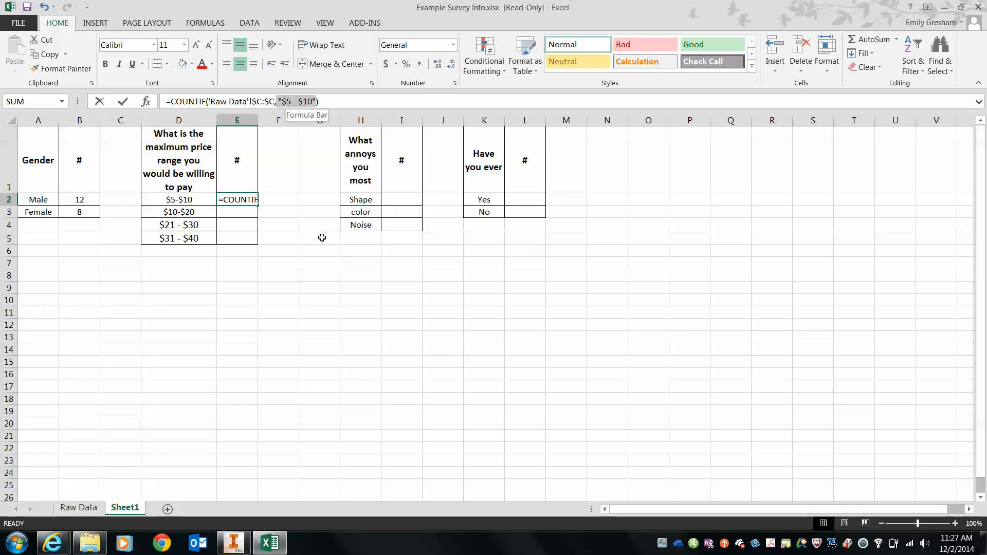
{"action": "key", "text": "BackSpace"}
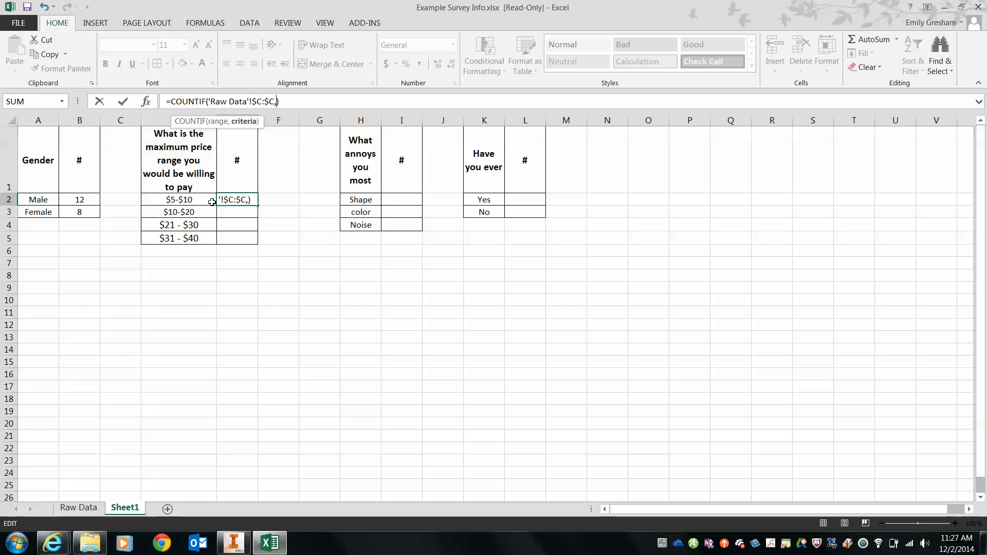
{"action": "left_click", "coordinate": [161, 200]}
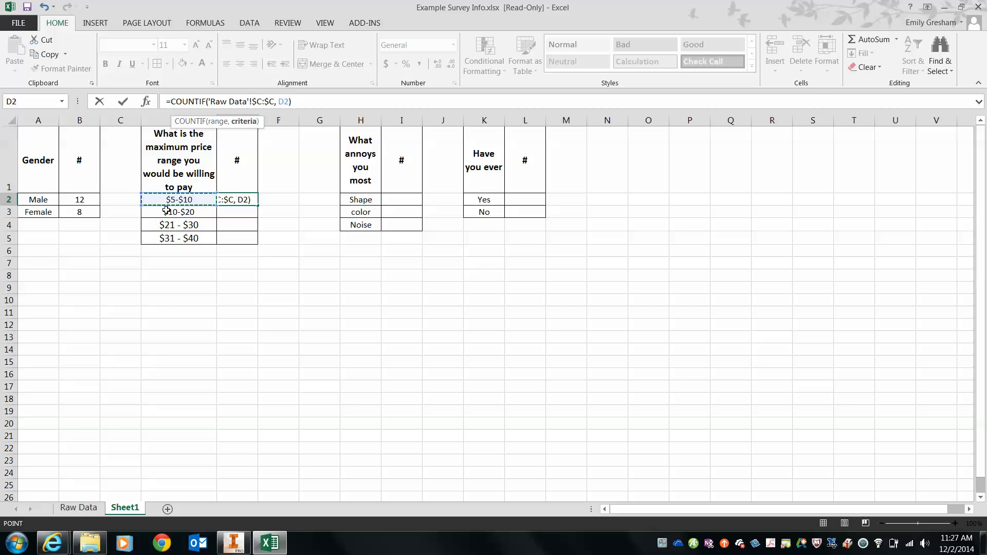
{"action": "key", "text": "Return"}
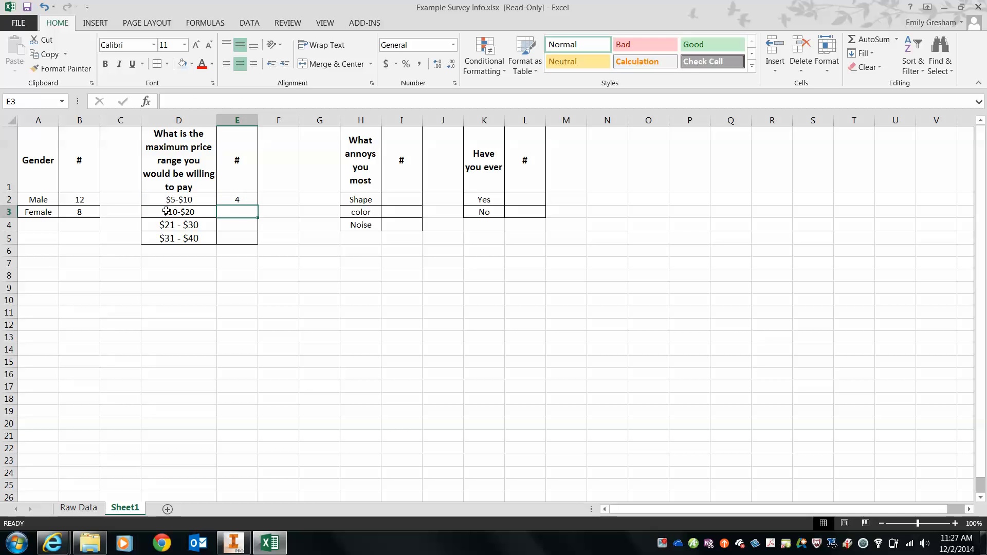
Fill the COUNTIF formula in E2 down through E5 for the remaining price ranges.
{"action": "left_click", "coordinate": [233, 200]}
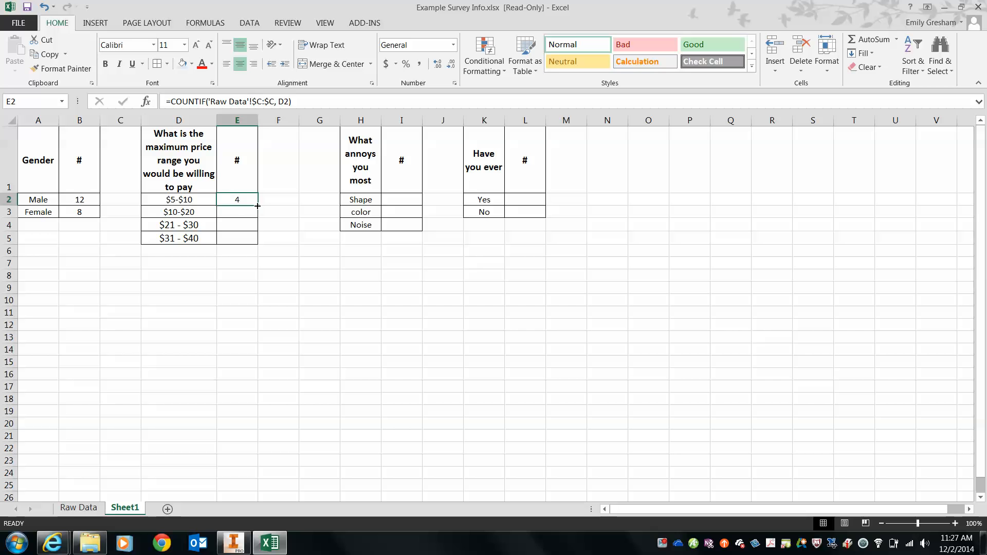
{"action": "left_click_drag", "start_coordinate": [259, 206], "coordinate": [254, 244]}
{"action": "left_click_drag", "start_coordinate": [254, 243], "coordinate": [251, 246]}
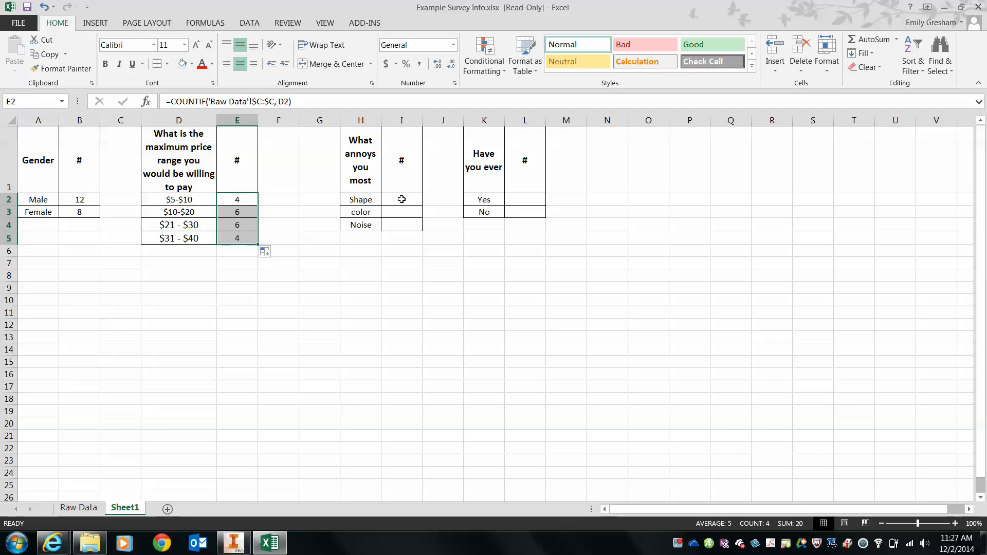
Copy the COUNTIF formula from E2 into I2, the count cell for Shape.
{"action": "left_click", "coordinate": [246, 199]}
{"action": "key", "text": "ctrl+c"}
{"action": "left_click", "coordinate": [400, 200]}
{"action": "key", "text": "ctrl+v"}
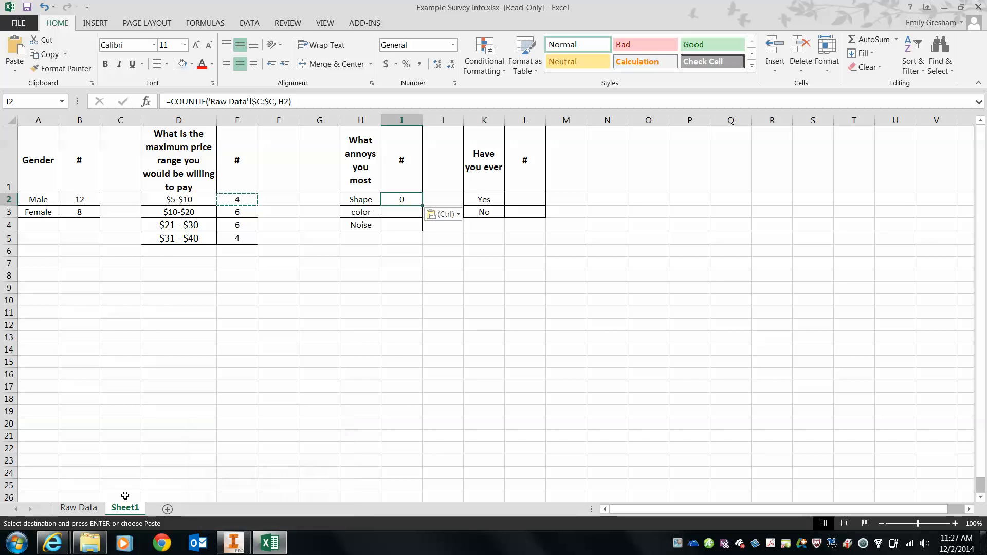
Change the range in the I2 formula to Raw Data column $D:$D and fill the formula down through I4.
{"action": "left_click", "coordinate": [79, 508]}
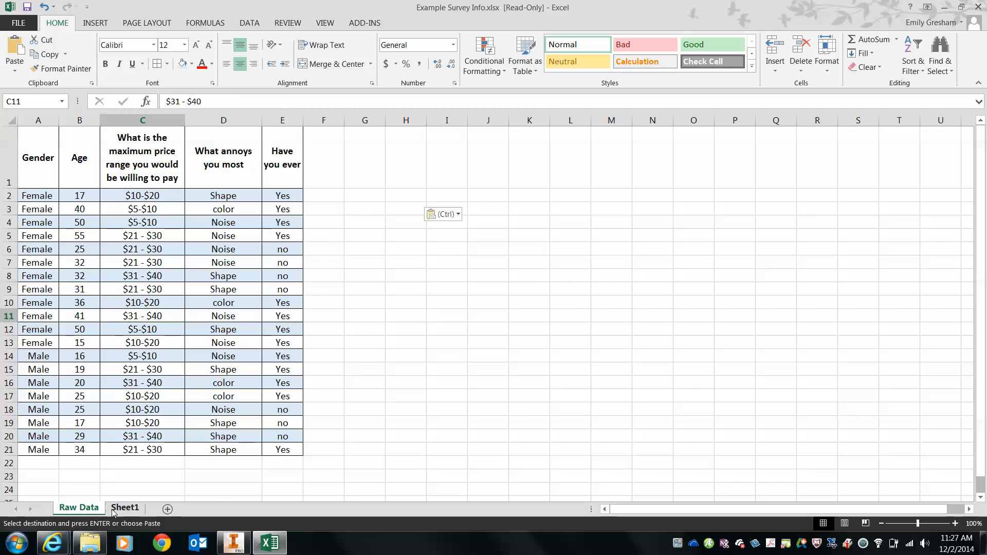
{"action": "left_click", "coordinate": [125, 508]}
{"action": "left_click", "coordinate": [260, 102]}
{"action": "key", "text": "BackSpace"}
{"action": "type", "text": "Data'!$D:$C, H2)"}
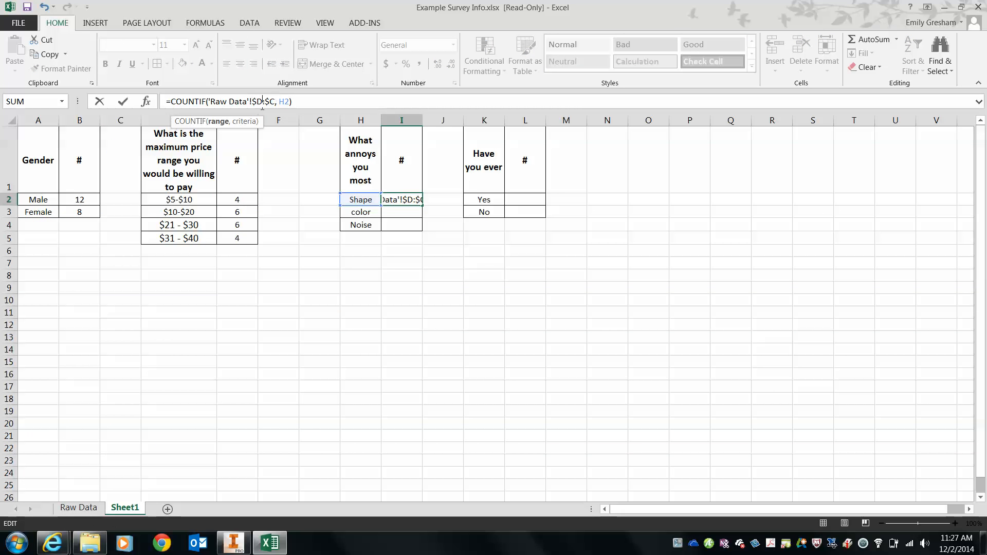
{"action": "double_click", "coordinate": [275, 102]}
{"action": "left_click", "coordinate": [275, 103]}
{"action": "type", "text": "D"}
{"action": "key", "text": "Return"}
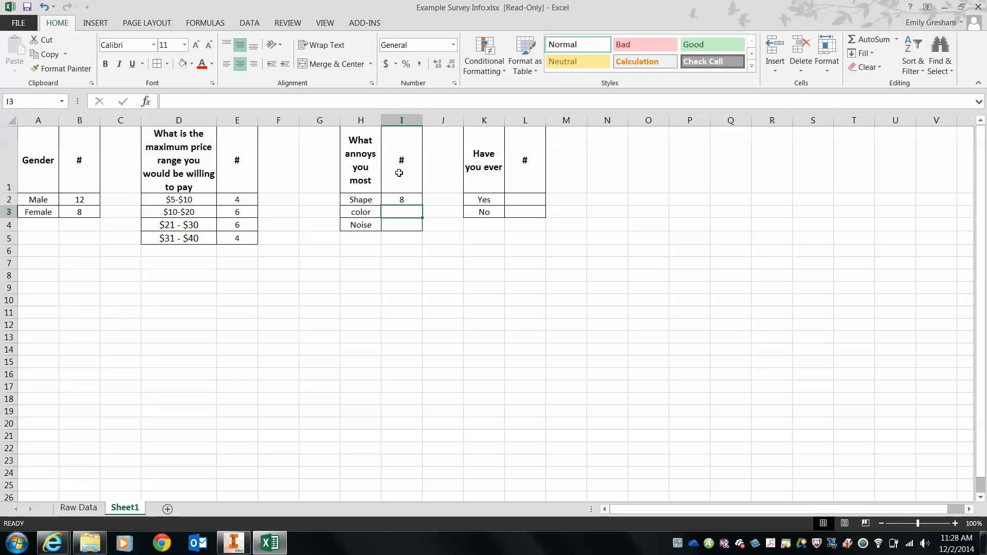
{"action": "left_click", "coordinate": [415, 195]}
{"action": "left_click_drag", "start_coordinate": [421, 204], "coordinate": [421, 229]}
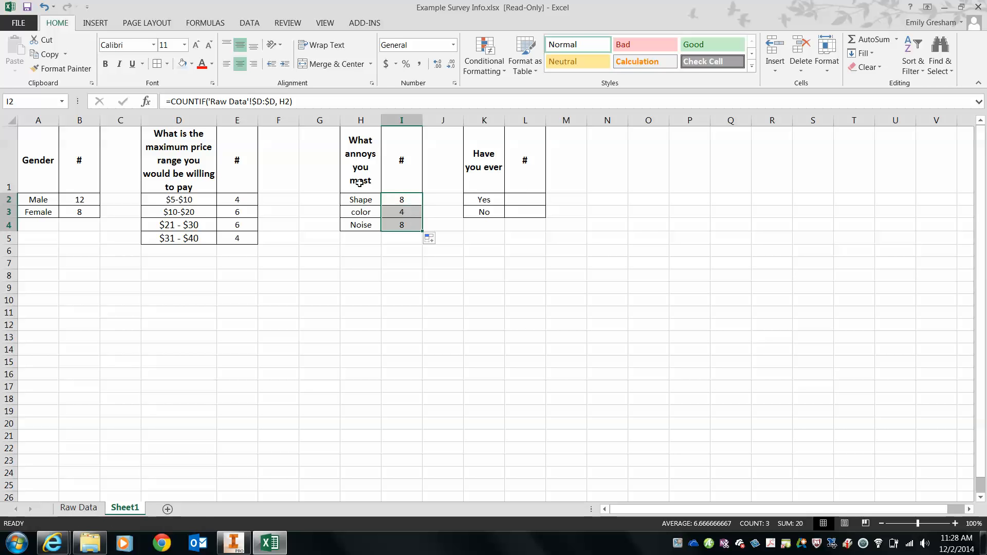
Copy the COUNTIF formula from I2 into L2, the count cell for Yes.
{"action": "left_click", "coordinate": [525, 199]}
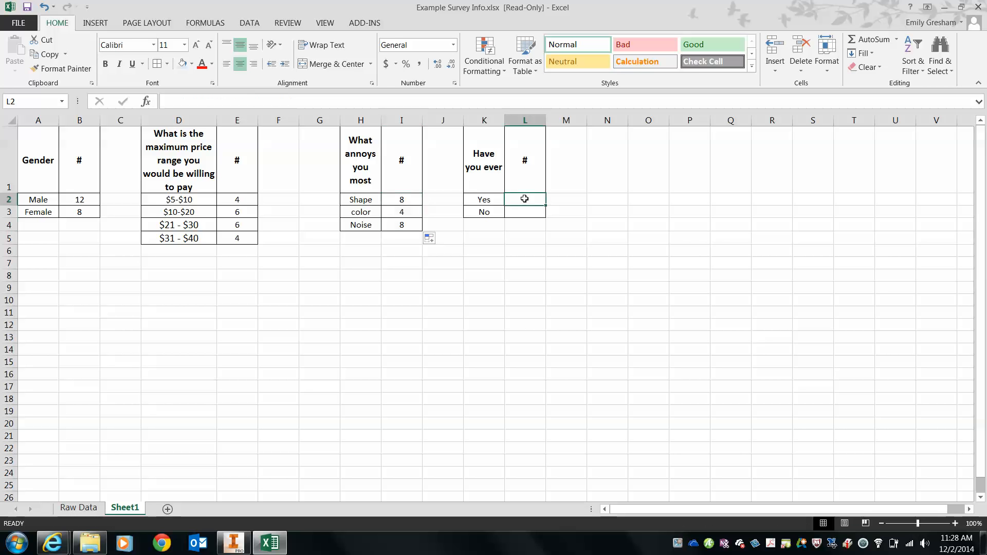
{"action": "left_click", "coordinate": [401, 200]}
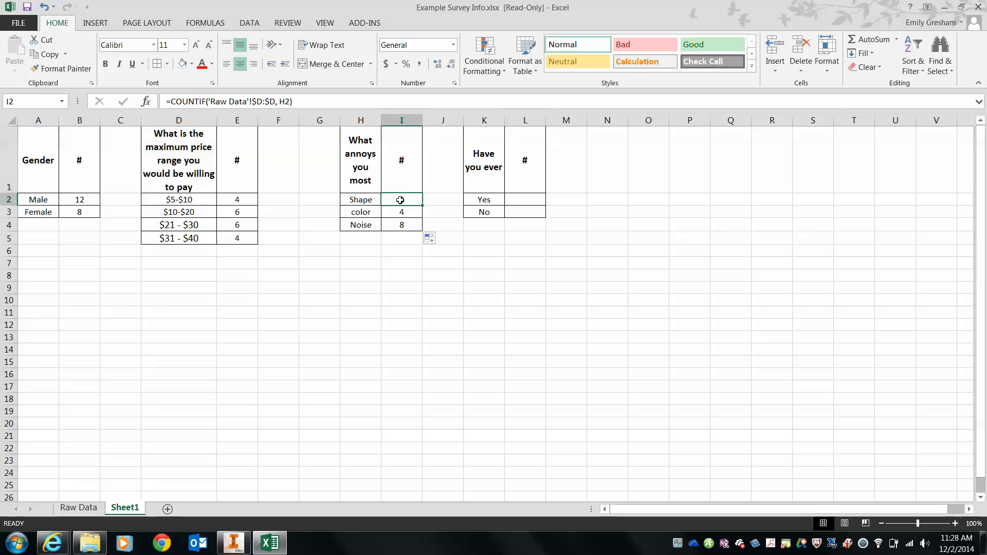
{"action": "key", "text": "ctrl+c"}
{"action": "left_click", "coordinate": [524, 200]}
{"action": "key", "text": "ctrl+v"}
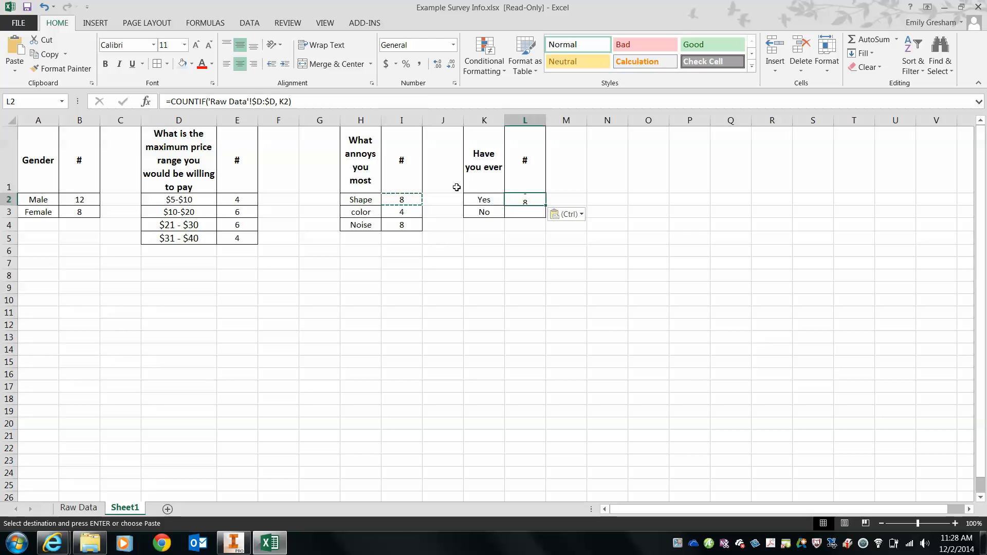
Change the range in the L2 formula to Raw Data column $E:$E and fill the formula down to L3.
{"action": "left_click", "coordinate": [262, 101]}
{"action": "key", "text": "BackSpace"}
{"action": "type", "text": "E"}
{"action": "left_click", "coordinate": [273, 102]}
{"action": "key", "text": "BackSpace"}
{"action": "type", "text": "E"}
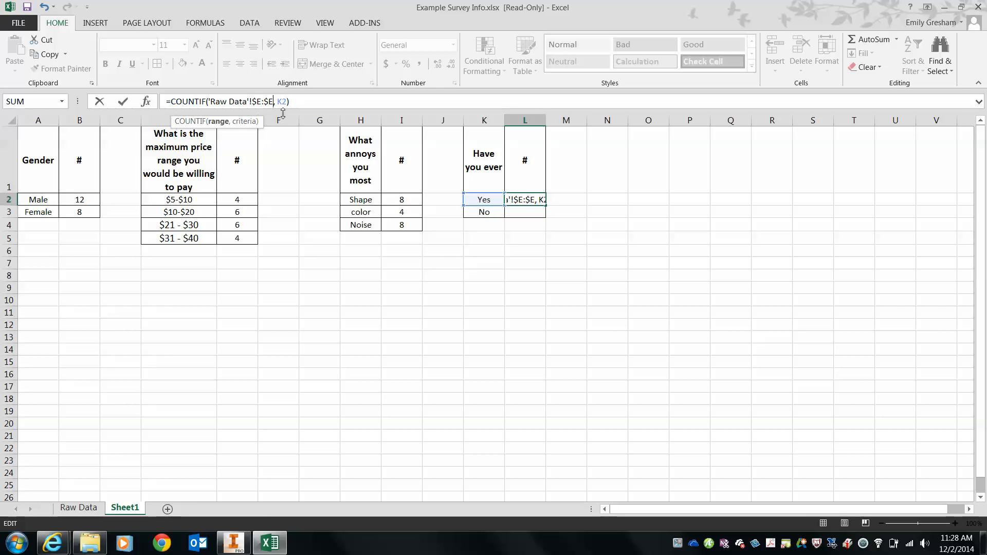
{"action": "key", "text": "Return"}
{"action": "left_click", "coordinate": [529, 201]}
{"action": "left_click_drag", "start_coordinate": [545, 206], "coordinate": [530, 234]}
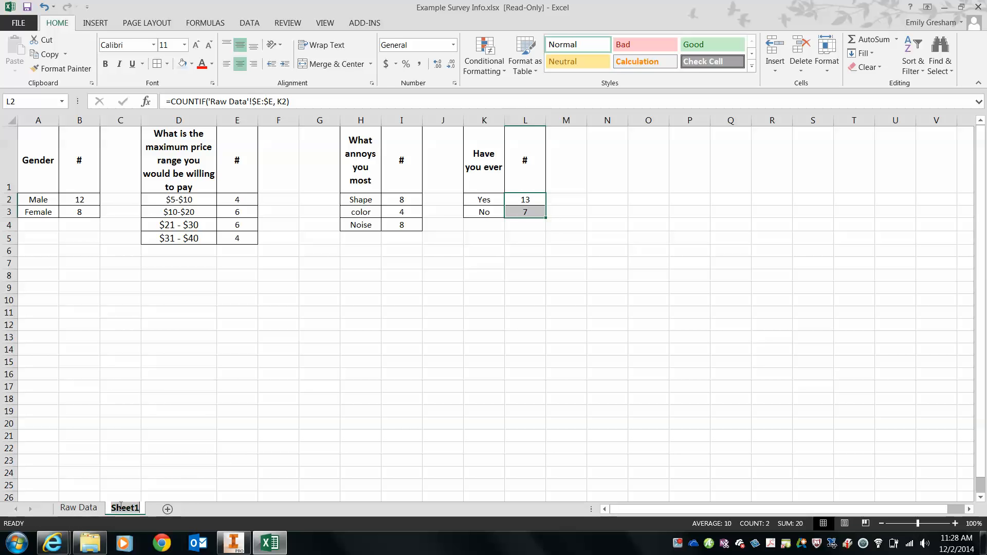
Rename the Sheet1 worksheet as Processed Data.
{"action": "double_click", "coordinate": [121, 507]}
{"action": "type", "text": "Proces"}
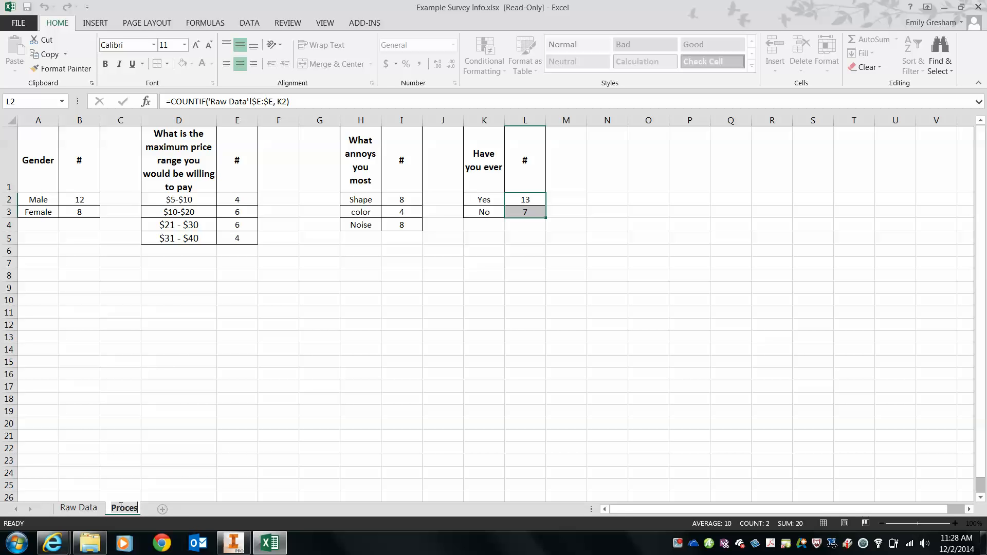
{"action": "type", "text": "sed Data"}
{"action": "key", "text": "Return"}
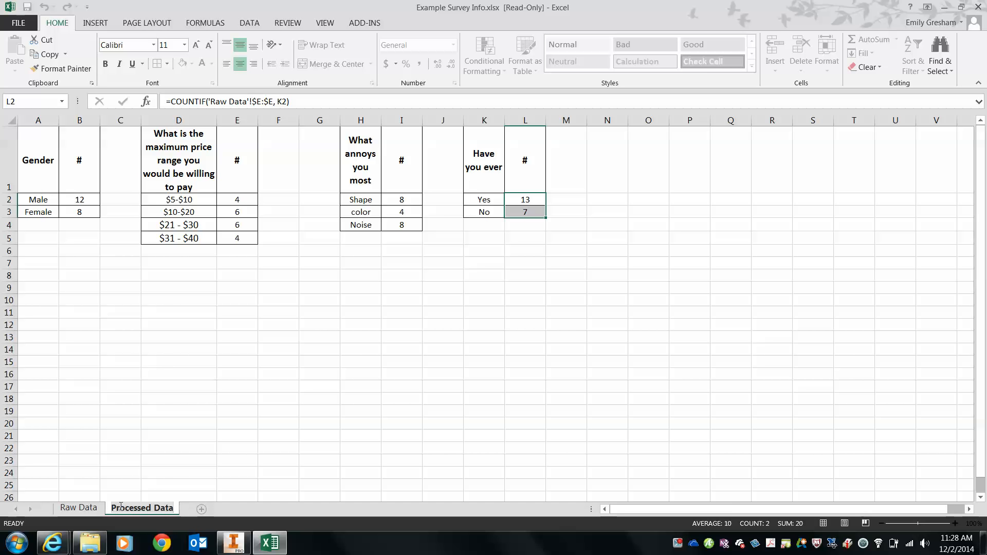
{"action": "left_click", "coordinate": [679, 543]}
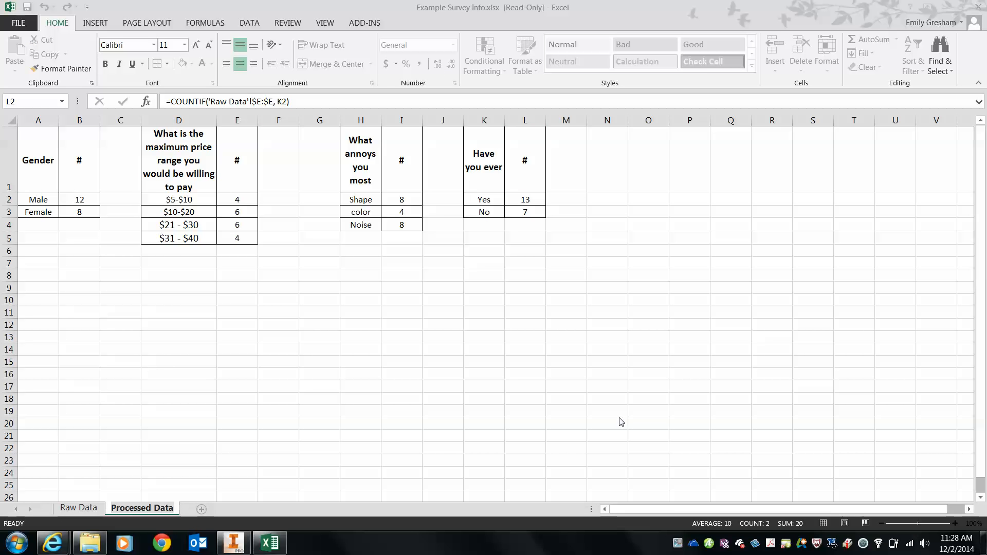